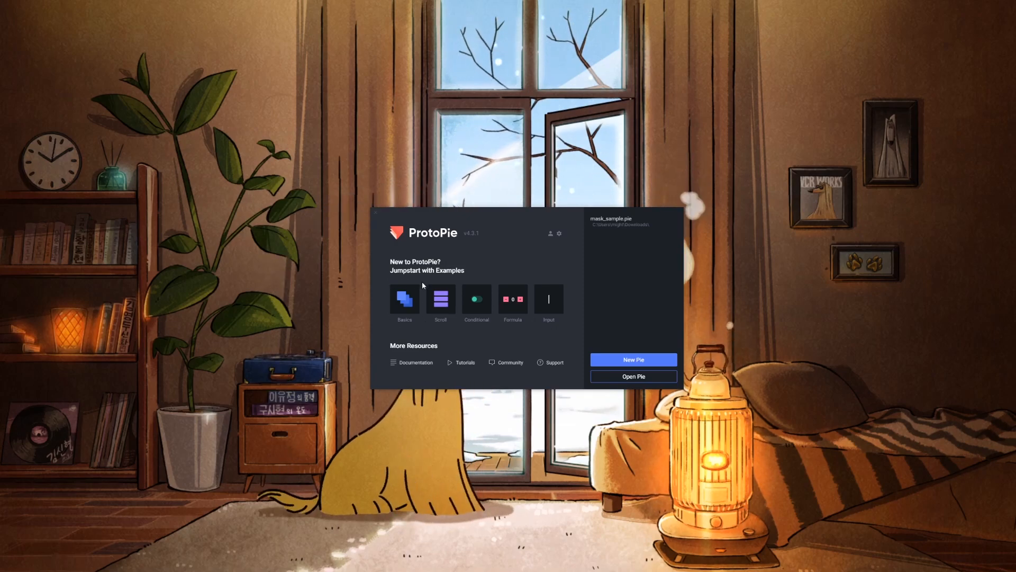
# Open the Basics example and maximize the editor window, with the preview placed beside it.
pyautogui.click(403, 304)
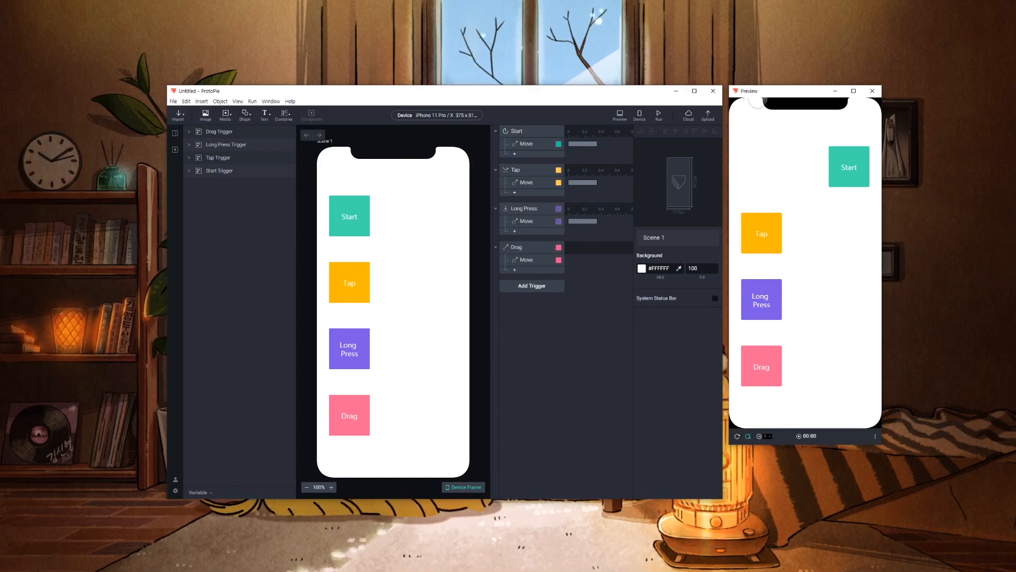
pyautogui.moveTo(780, 92); pyautogui.dragTo(866, 96)
pyautogui.moveTo(229, 92); pyautogui.dragTo(309, 97)
pyautogui.moveTo(244, 137); pyautogui.dragTo(166, 137)
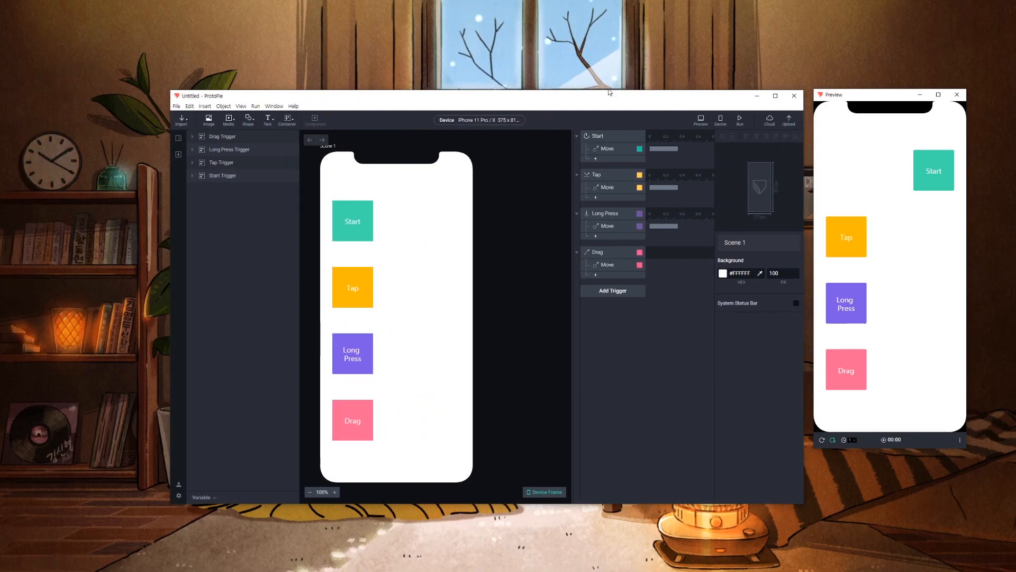
pyautogui.click(775, 96)
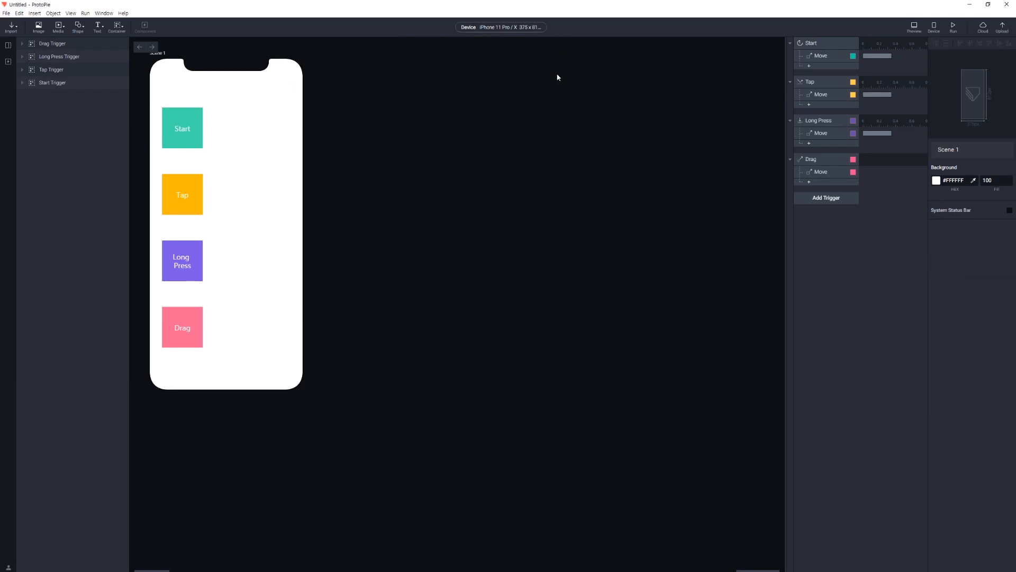
# Centre the phone scene on the canvas and toggle the preview window on and off.
pyautogui.moveTo(287, 171); pyautogui.dragTo(461, 246)
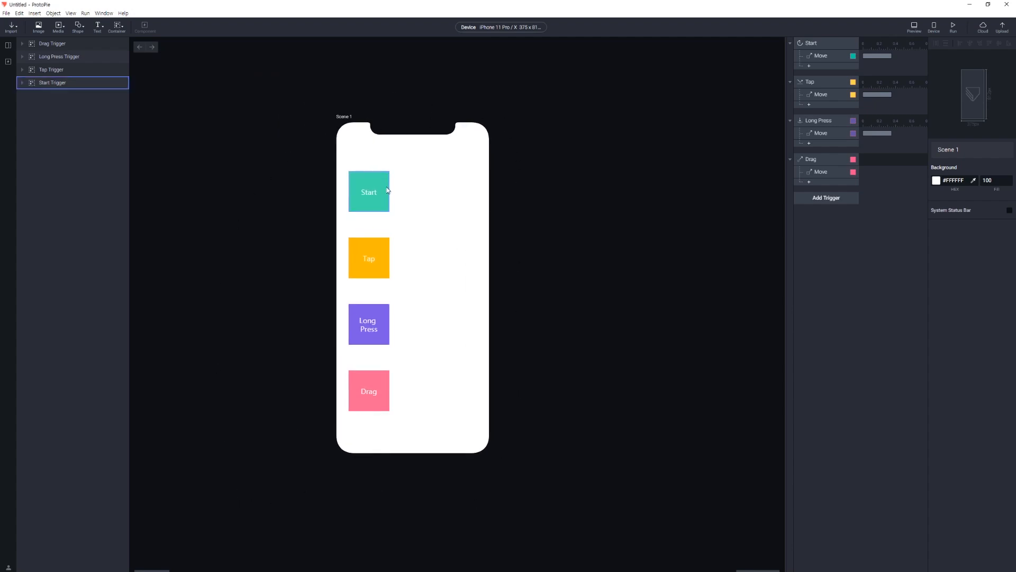
pyautogui.moveTo(402, 204); pyautogui.dragTo(425, 231)
pyautogui.click(914, 28)
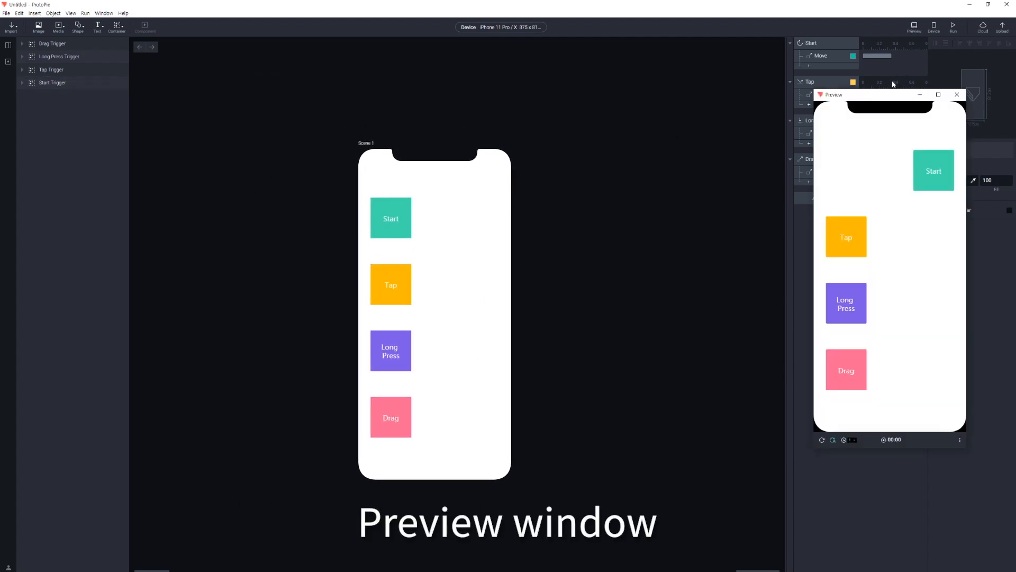
pyautogui.click(992, 65)
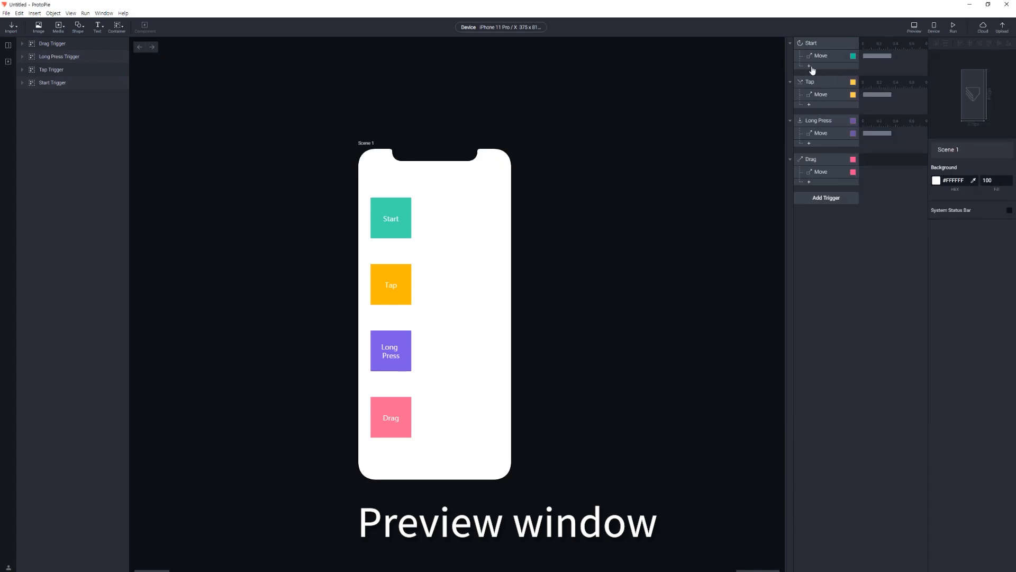
pyautogui.click(913, 33)
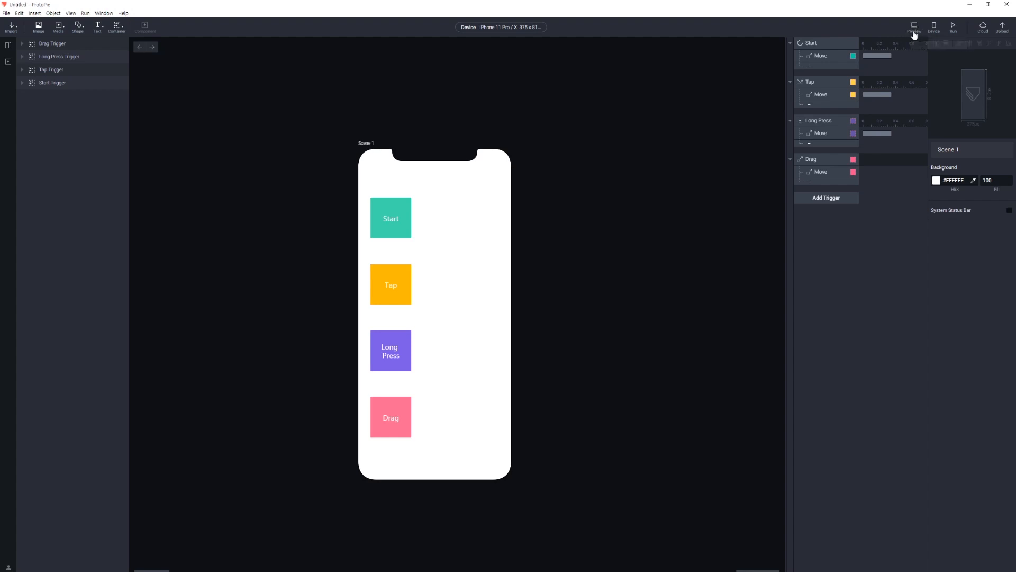
pyautogui.click(989, 67)
pyautogui.click(914, 29)
pyautogui.click(989, 66)
# Inspect the Start, Tap, Long Press and Drag layers together with the triggers linked to each.
pyautogui.click(409, 356)
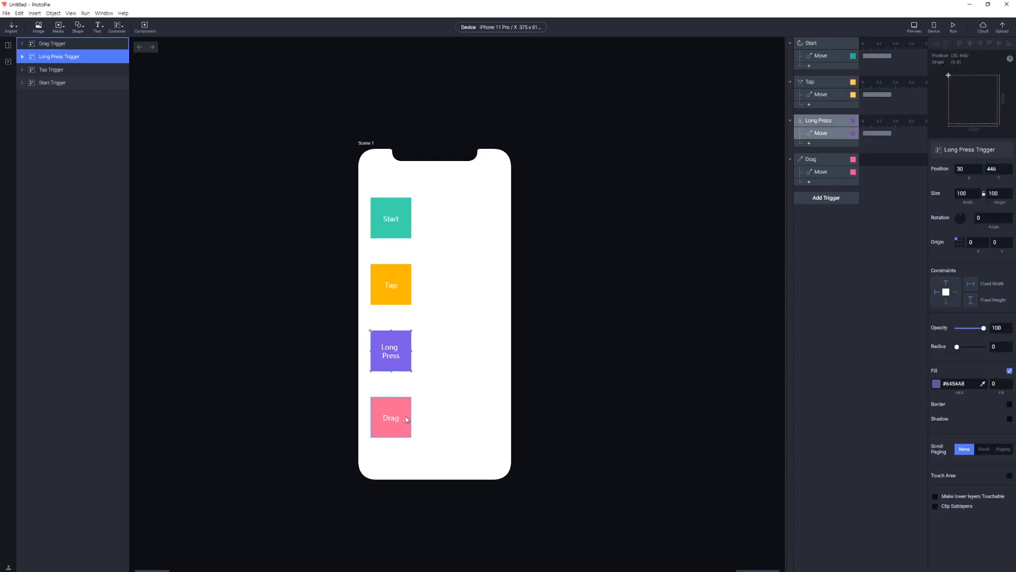
pyautogui.click(397, 286)
pyautogui.click(398, 348)
pyautogui.click(394, 289)
pyautogui.click(398, 347)
pyautogui.click(397, 288)
pyautogui.click(396, 213)
pyautogui.click(530, 210)
pyautogui.click(397, 220)
pyautogui.click(390, 291)
pyautogui.click(391, 349)
pyautogui.click(392, 423)
pyautogui.click(391, 281)
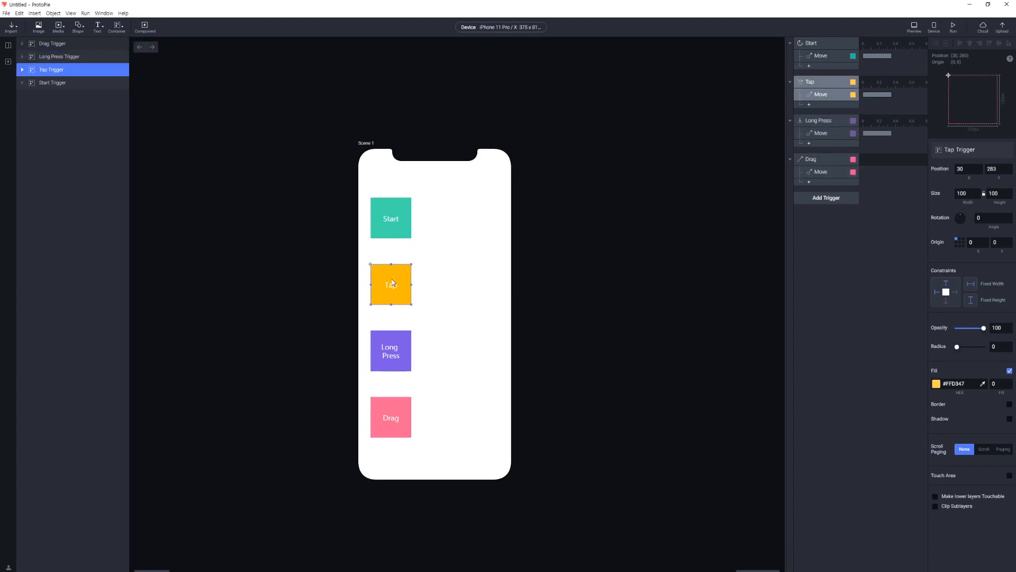
pyautogui.click(391, 220)
# Show the preview beside the phone scene and restart it to replay the Start animation.
pyautogui.click(914, 27)
pyautogui.moveTo(919, 43); pyautogui.dragTo(692, 134)
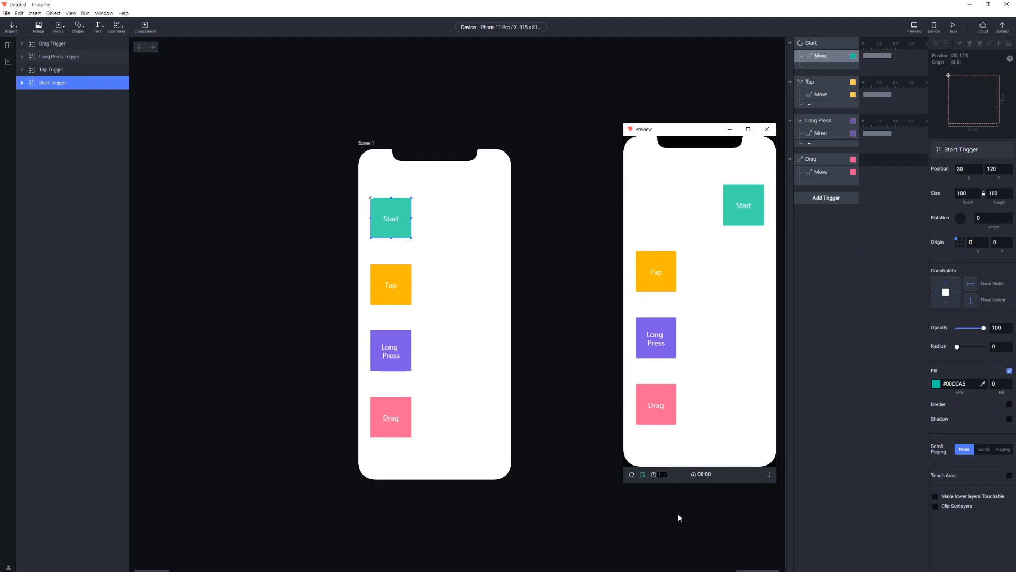
pyautogui.click(631, 477)
pyautogui.click(630, 476)
pyautogui.moveTo(686, 130); pyautogui.dragTo(766, 128)
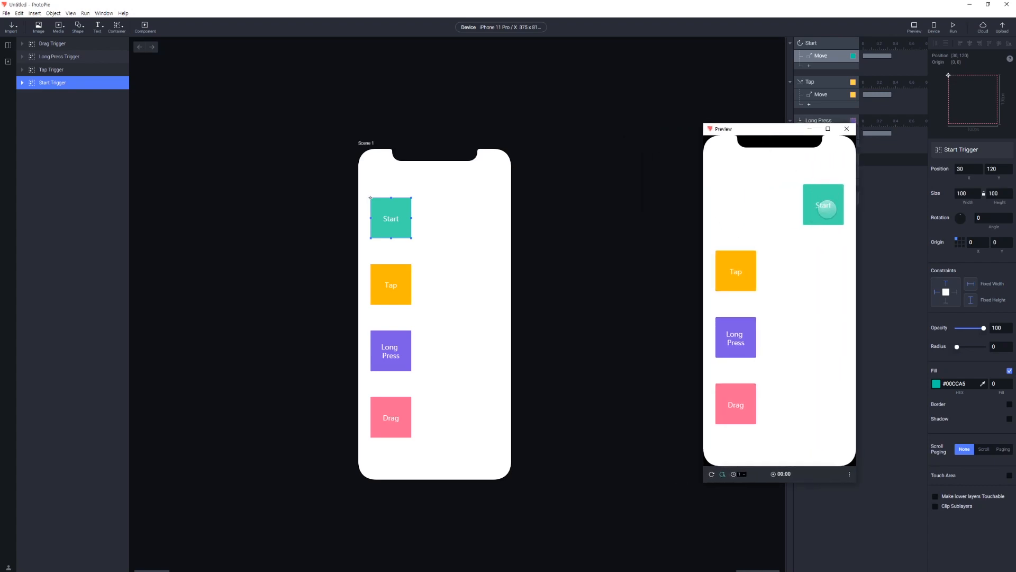
pyautogui.click(711, 475)
# Test the Tap, Long Press and Drag interactions in the preview and reset it.
pyautogui.click(736, 272)
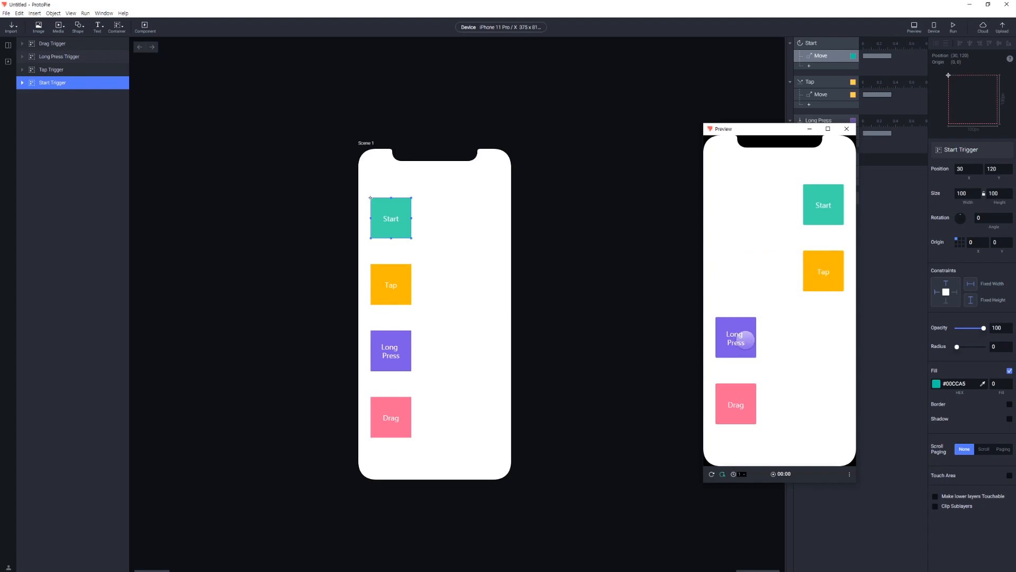
pyautogui.click(748, 339)
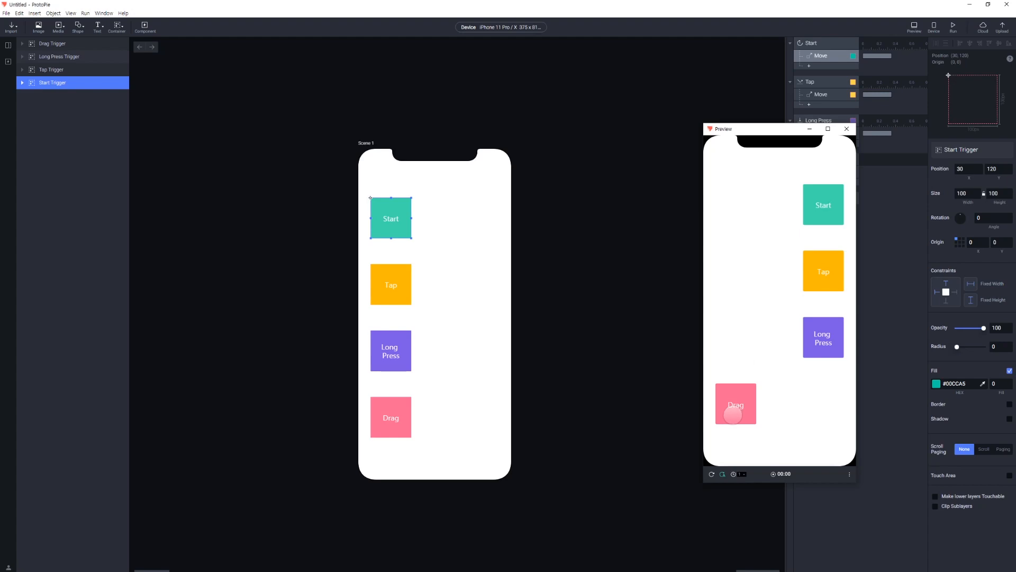
pyautogui.moveTo(733, 403); pyautogui.dragTo(746, 422)
pyautogui.click(711, 475)
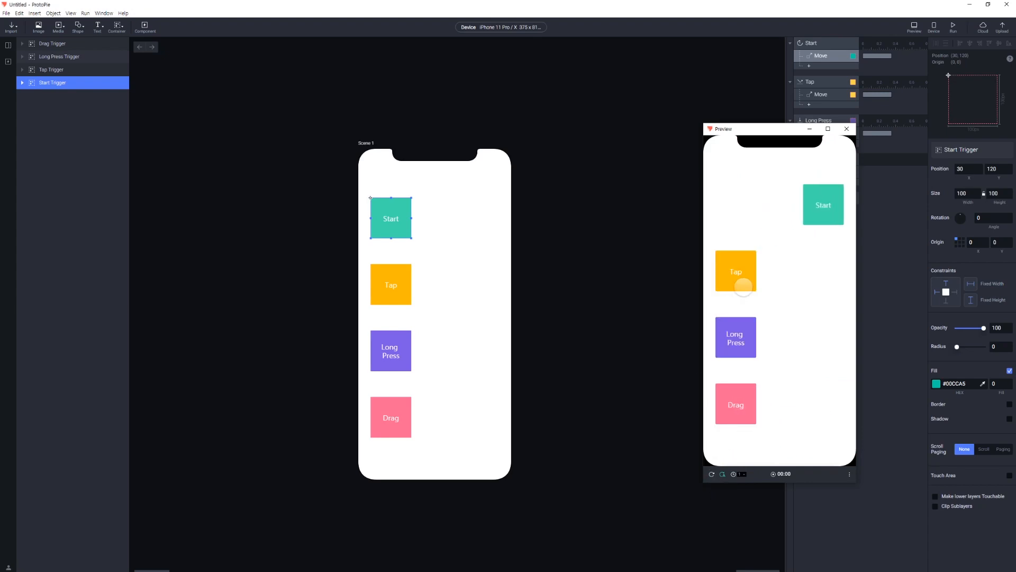
# Shrink the preview window, move it clear of the canvas and replay the Start animation several times.
pyautogui.moveTo(848, 124); pyautogui.dragTo(847, 114)
pyautogui.moveTo(778, 120); pyautogui.dragTo(923, 55)
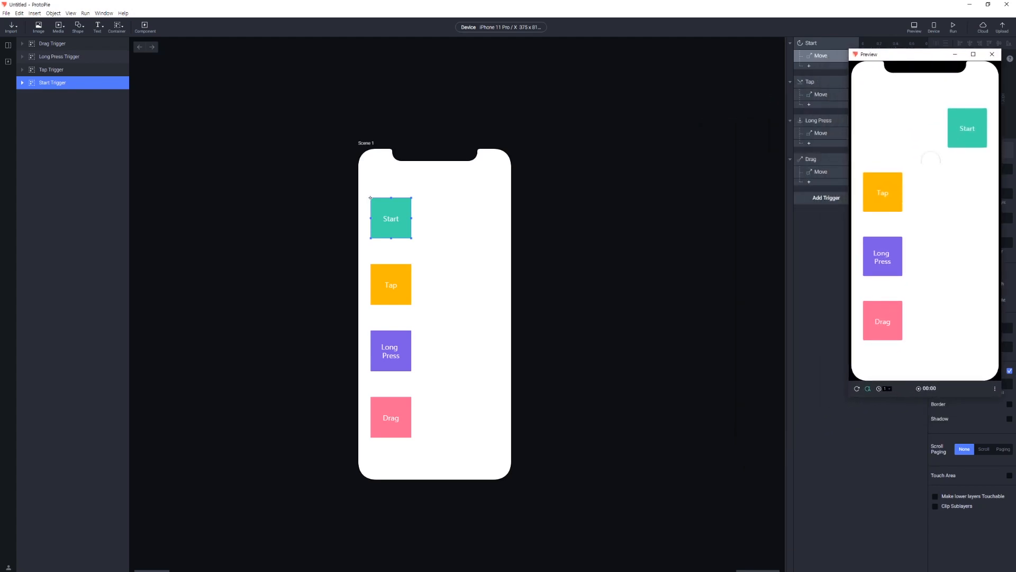
pyautogui.click(856, 391)
pyautogui.click(856, 390)
pyautogui.click(856, 390)
pyautogui.click(856, 391)
pyautogui.click(856, 391)
# Delete the Start, Tap, Long Press and Drag triggers from the scene.
pyautogui.click(677, 167)
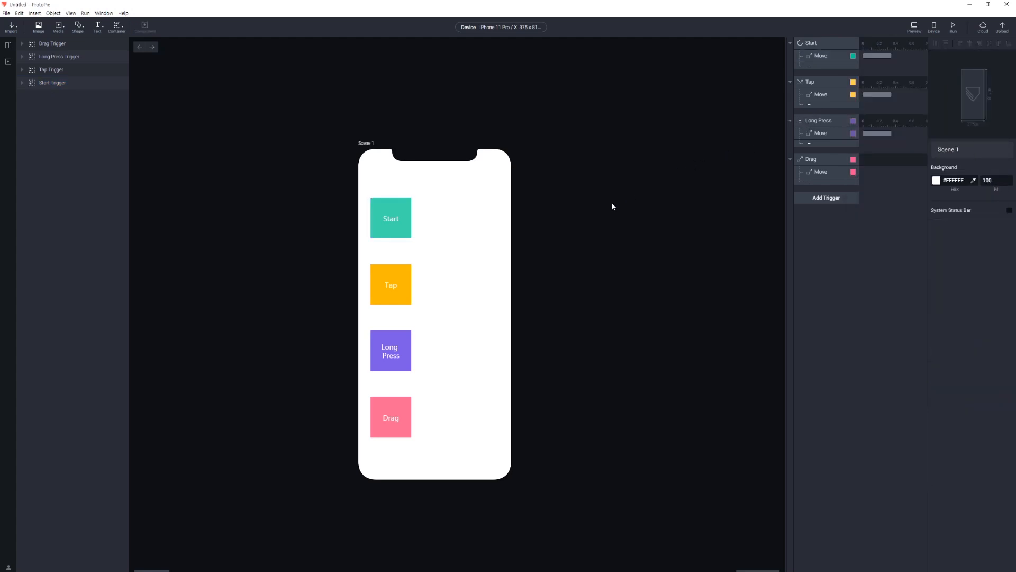
pyautogui.click(820, 44)
pyautogui.keyDown('shift'); pyautogui.click(818, 160); pyautogui.keyUp('shift')
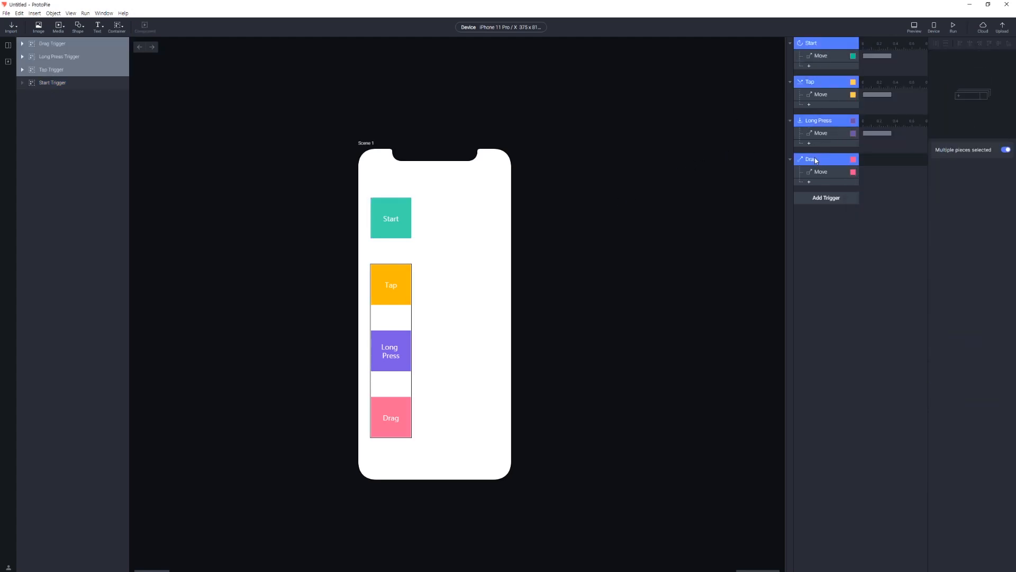
pyautogui.click(826, 44)
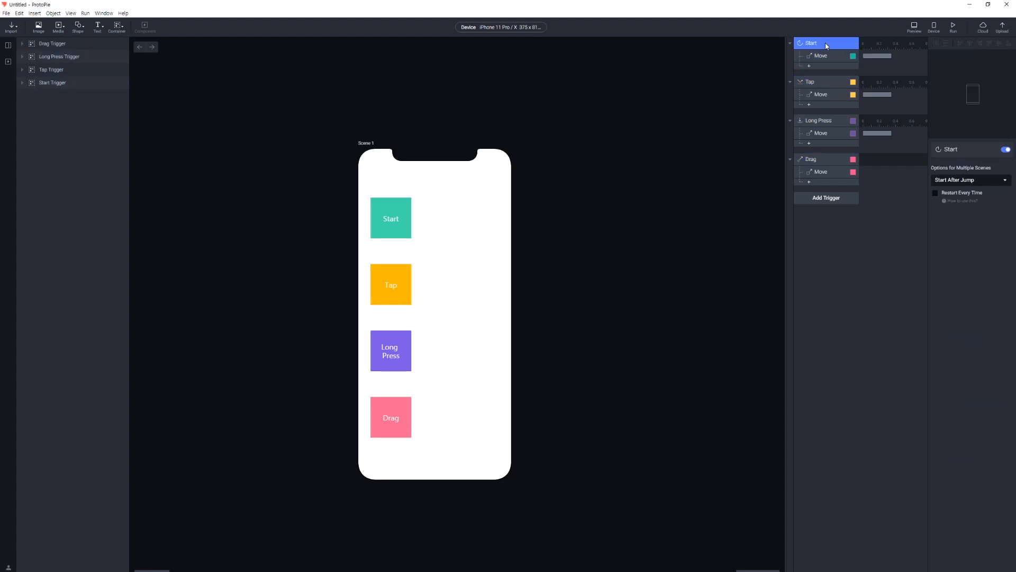
pyautogui.click(827, 159)
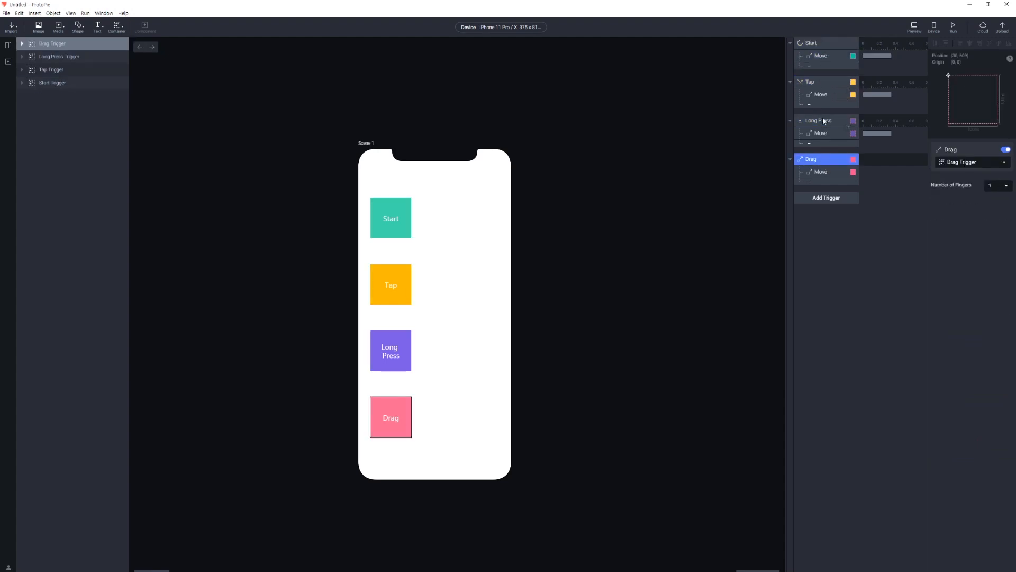
pyautogui.click(823, 43)
pyautogui.keyDown('shift'); pyautogui.click(818, 161); pyautogui.keyUp('shift')
pyautogui.press('Delete')
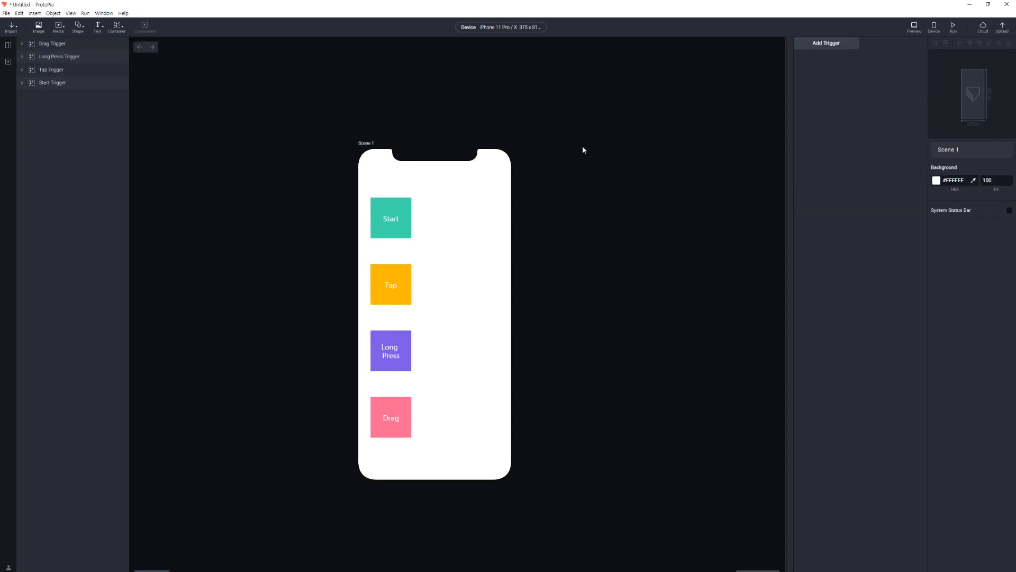
# Expand the four coloured trigger layer groups to see their contents and delete all four from the scene.
pyautogui.click(397, 230)
pyautogui.click(398, 283)
pyautogui.click(397, 351)
pyautogui.press('Escape')
pyautogui.click(399, 358)
pyautogui.click(21, 43)
pyautogui.click(22, 82)
pyautogui.click(21, 121)
pyautogui.click(22, 160)
pyautogui.moveTo(449, 195); pyautogui.dragTo(379, 442)
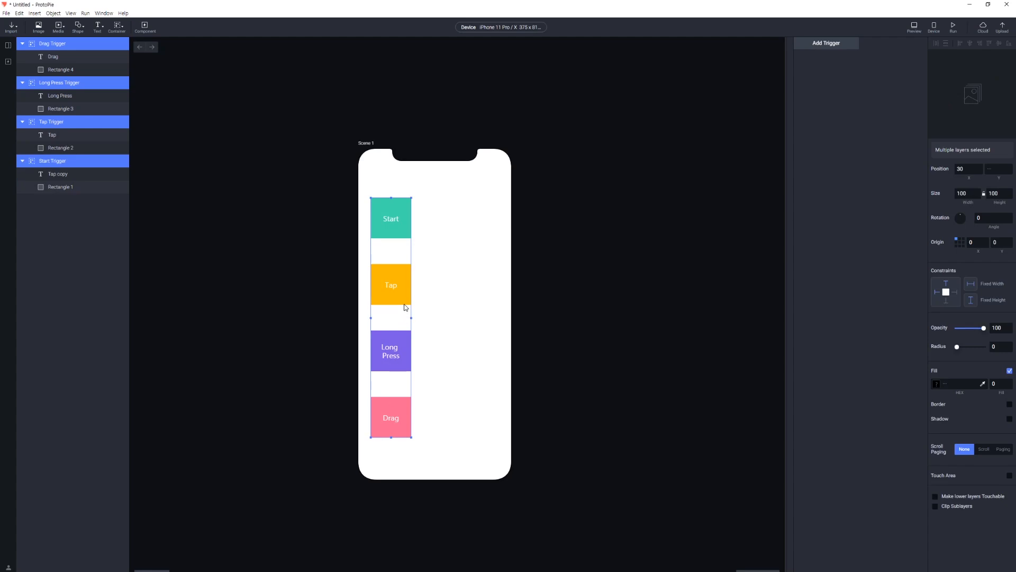
pyautogui.press('Delete')
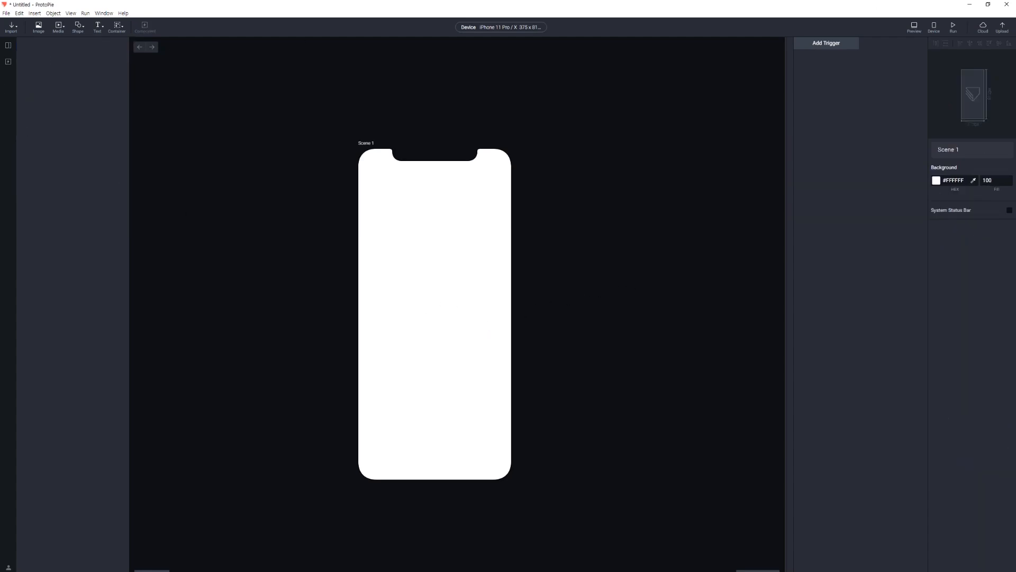
# Place a 100 × 100 rectangle at about X 38, Y 149 and fill it with the teal-green preset colour.
pyautogui.press('r')
pyautogui.click(394, 201)
pyautogui.moveTo(394, 206); pyautogui.dragTo(396, 236)
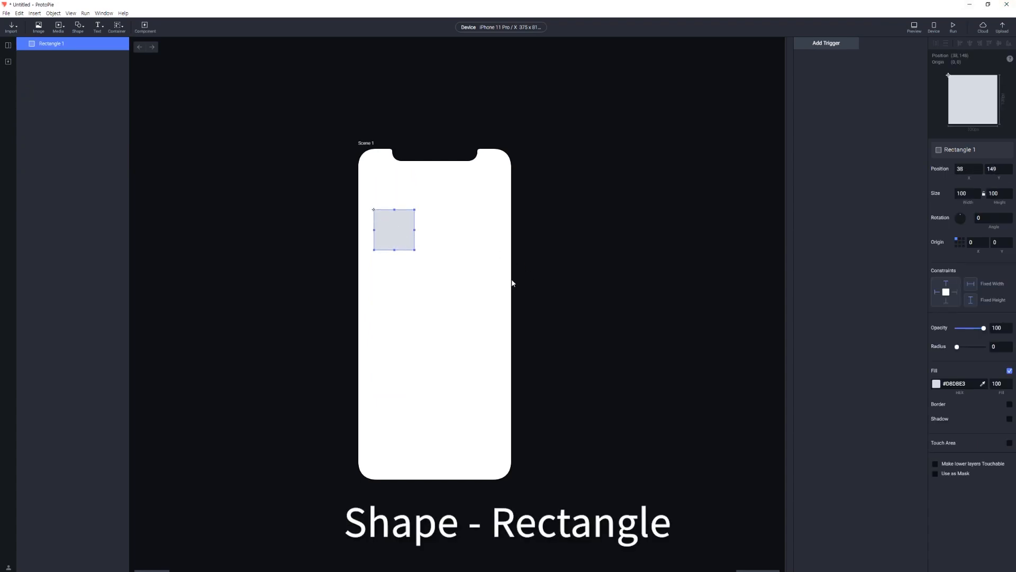
pyautogui.click(935, 385)
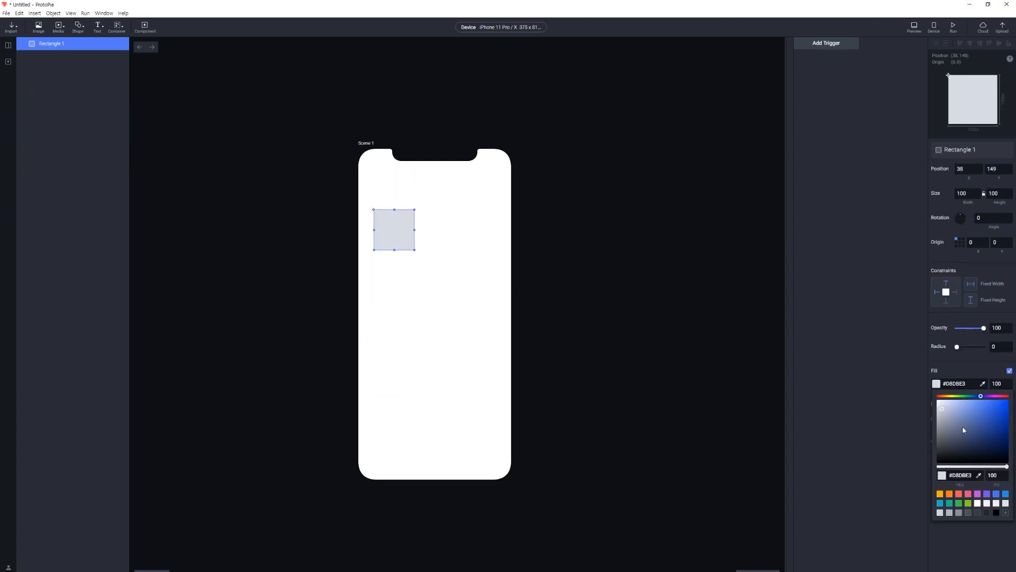
pyautogui.click(950, 503)
pyautogui.click(462, 315)
# Add a horizontally centred text layer reading "Start" over the green rectangle.
pyautogui.click(97, 29)
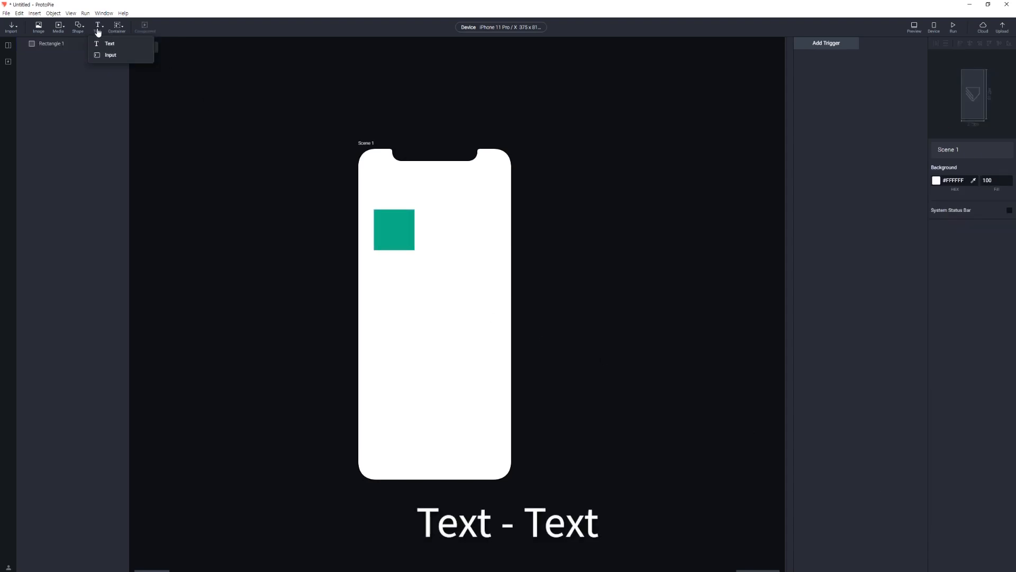
pyautogui.click(132, 53)
pyautogui.moveTo(373, 175); pyautogui.dragTo(379, 233)
pyautogui.click(977, 441)
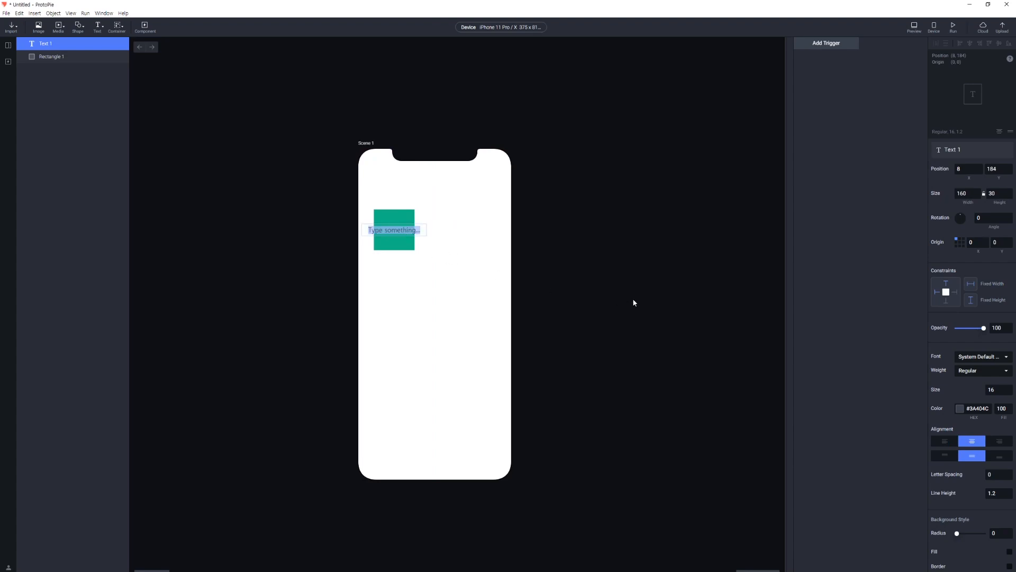
pyautogui.press('BackSpace')
pyautogui.click(574, 313)
# Fit the Start text to the rectangle with width 100 at X 38 and colour it white (#FFFFFF).
pyautogui.click(408, 233)
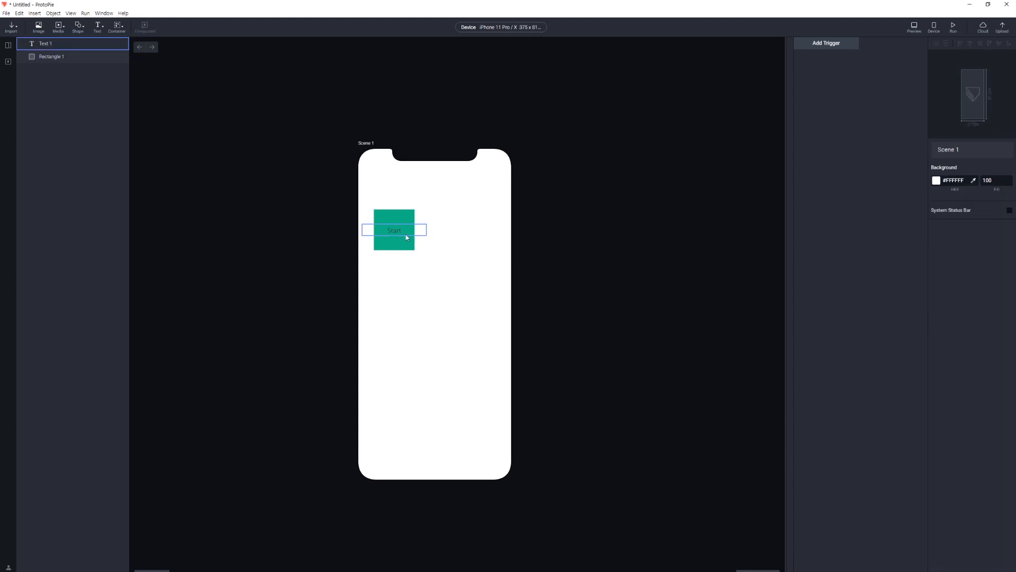
pyautogui.click(959, 408)
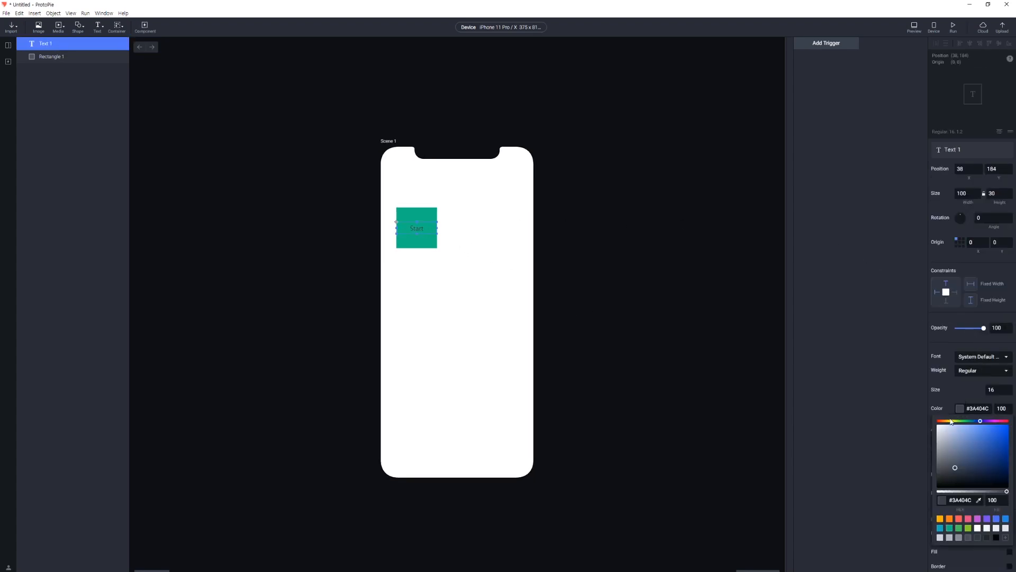
pyautogui.click(953, 410)
pyautogui.click(960, 411)
pyautogui.moveTo(952, 444); pyautogui.dragTo(881, 363)
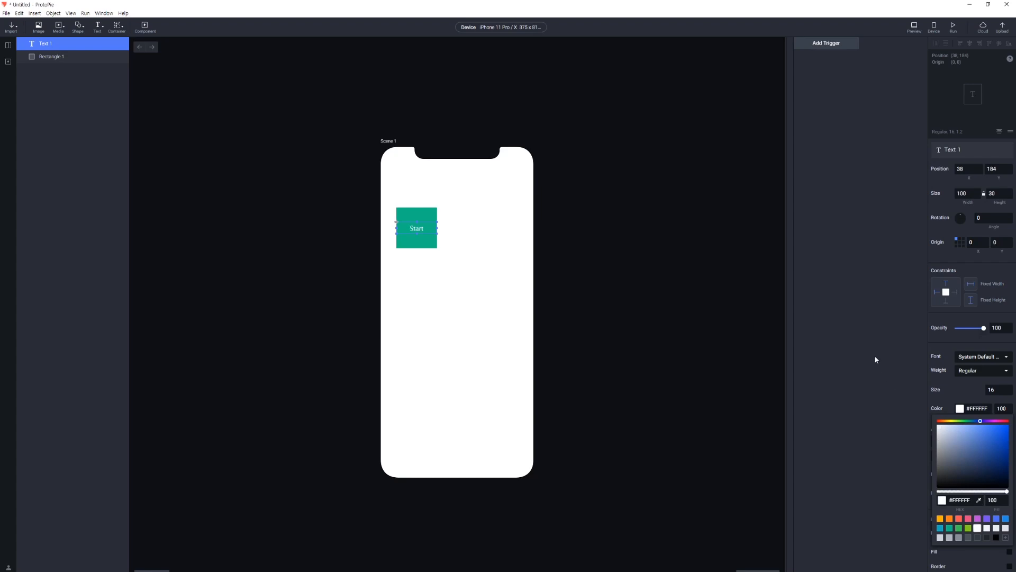
pyautogui.click(606, 245)
# Set the Start text's font weight to Bold.
pyautogui.click(401, 230)
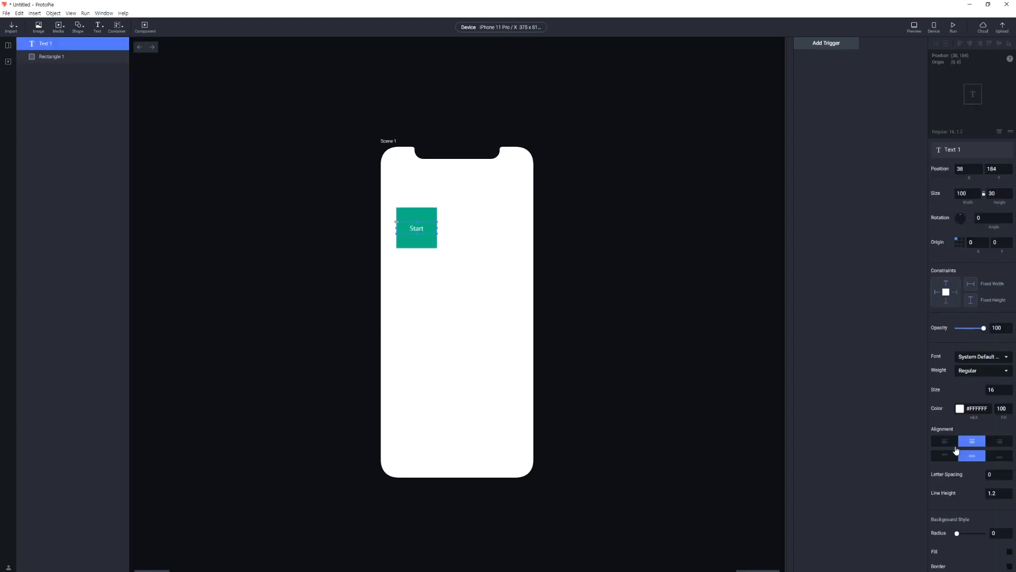
pyautogui.scroll(-2, 951, 449)
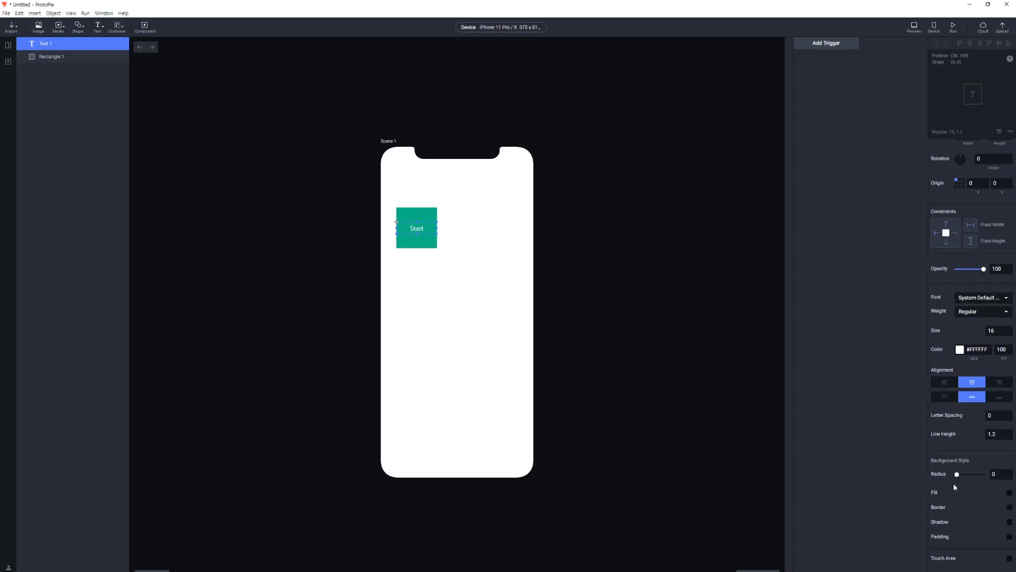
pyautogui.scroll(2, 953, 483)
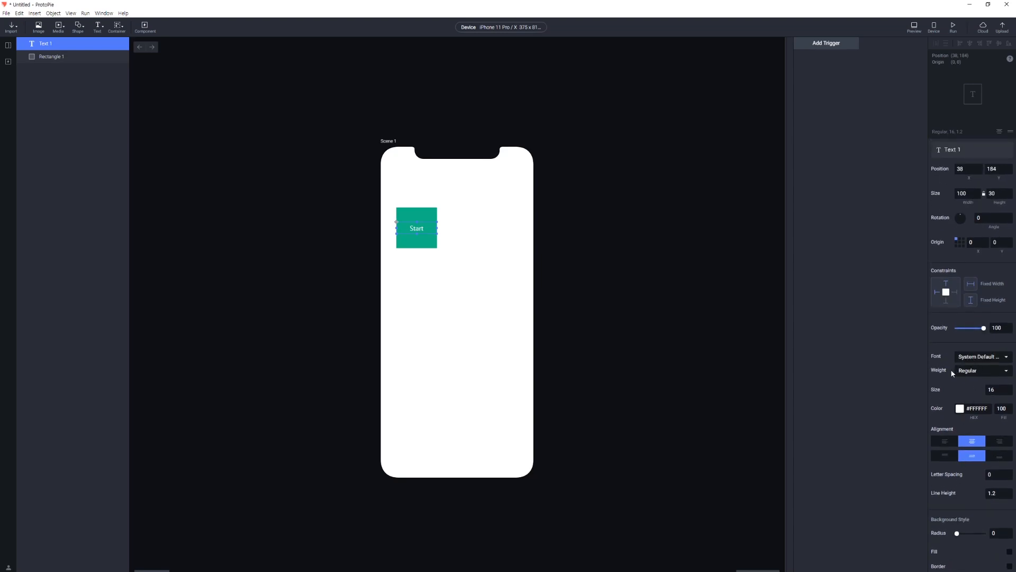
pyautogui.click(979, 370)
pyautogui.click(977, 386)
pyautogui.click(452, 250)
# Return the Start text's font weight to Regular.
pyautogui.click(418, 228)
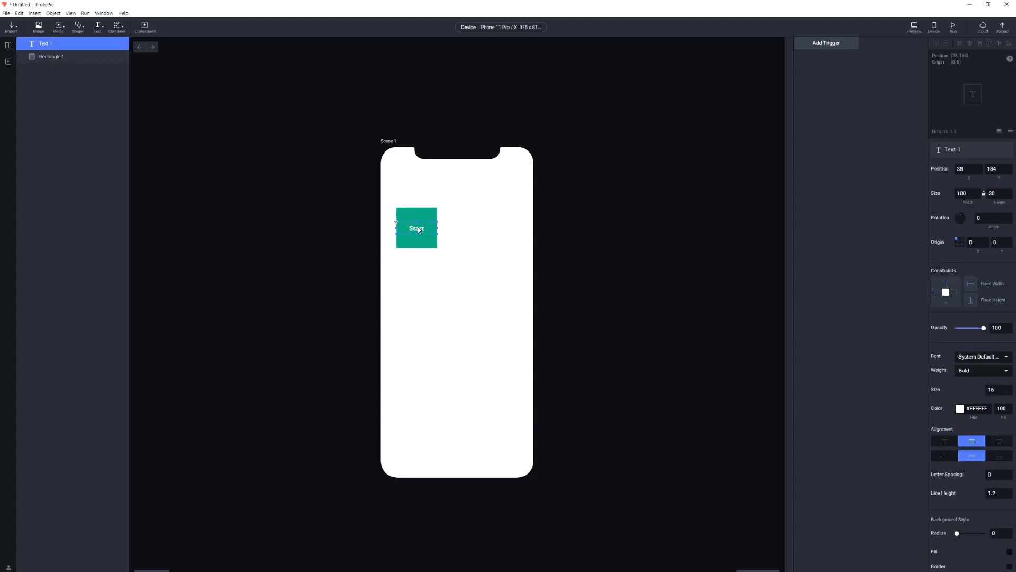
pyautogui.click(982, 359)
pyautogui.click(982, 360)
pyautogui.click(982, 372)
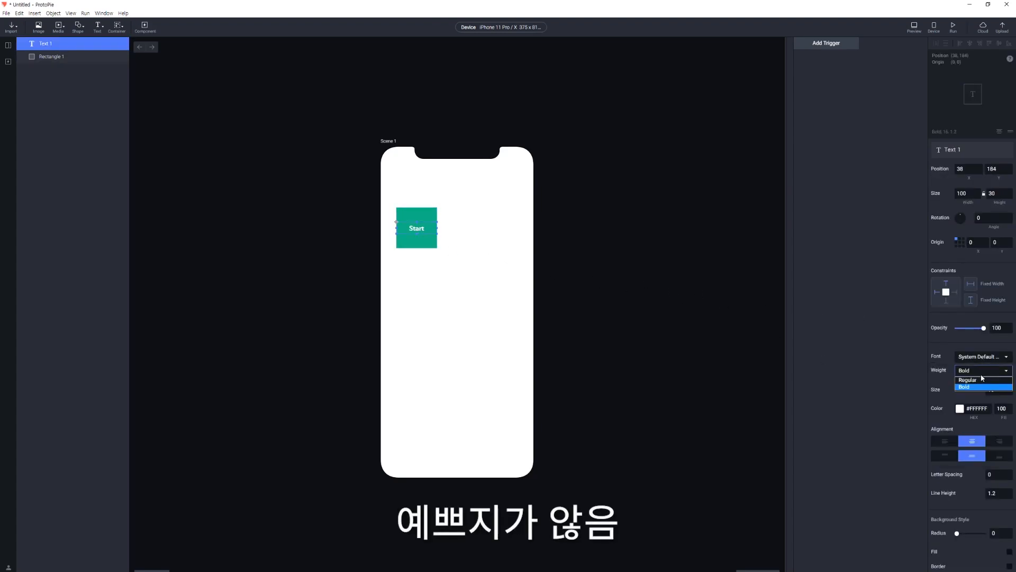
pyautogui.click(976, 380)
pyautogui.click(722, 271)
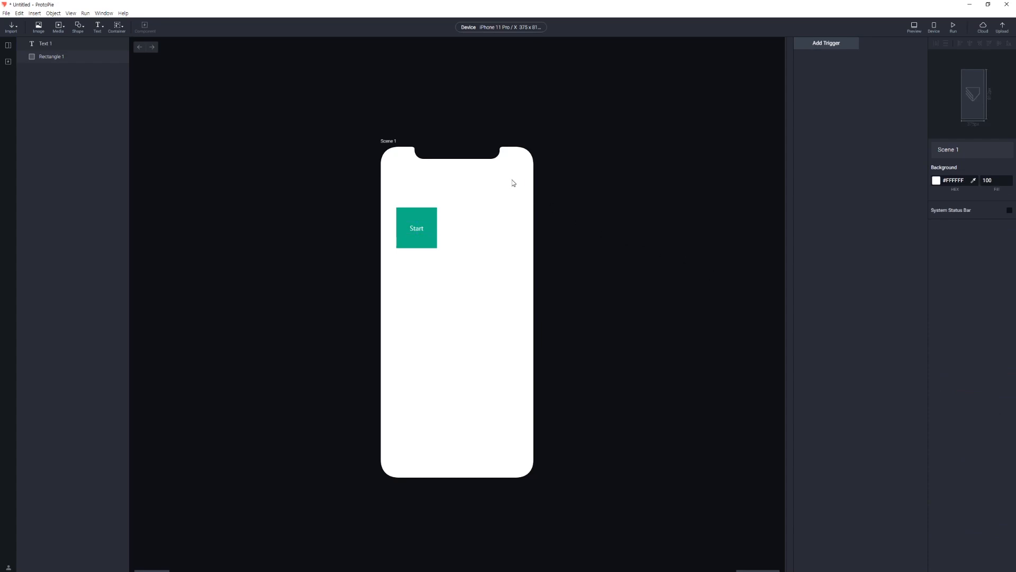
pyautogui.click(430, 228)
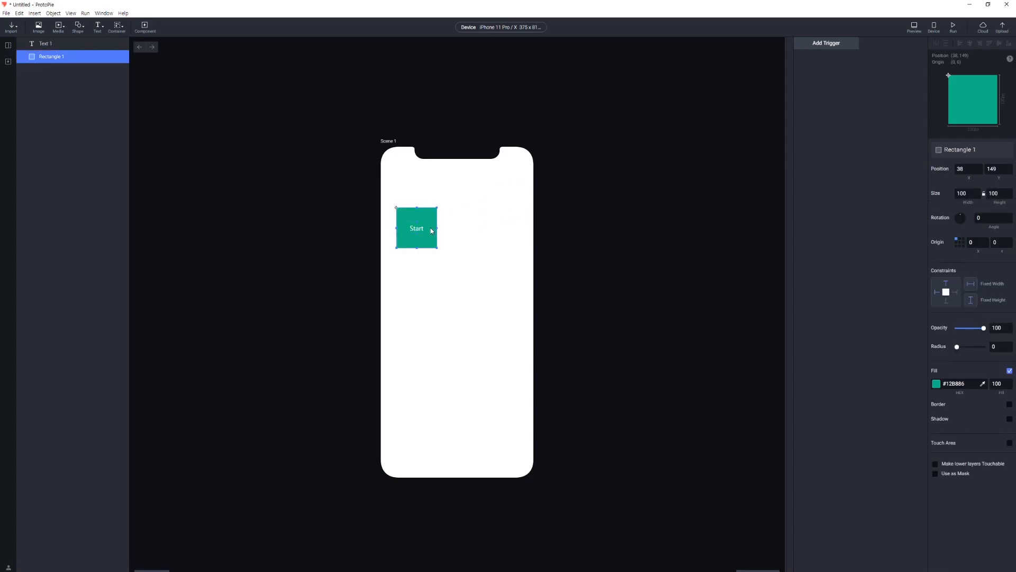
pyautogui.click(428, 230)
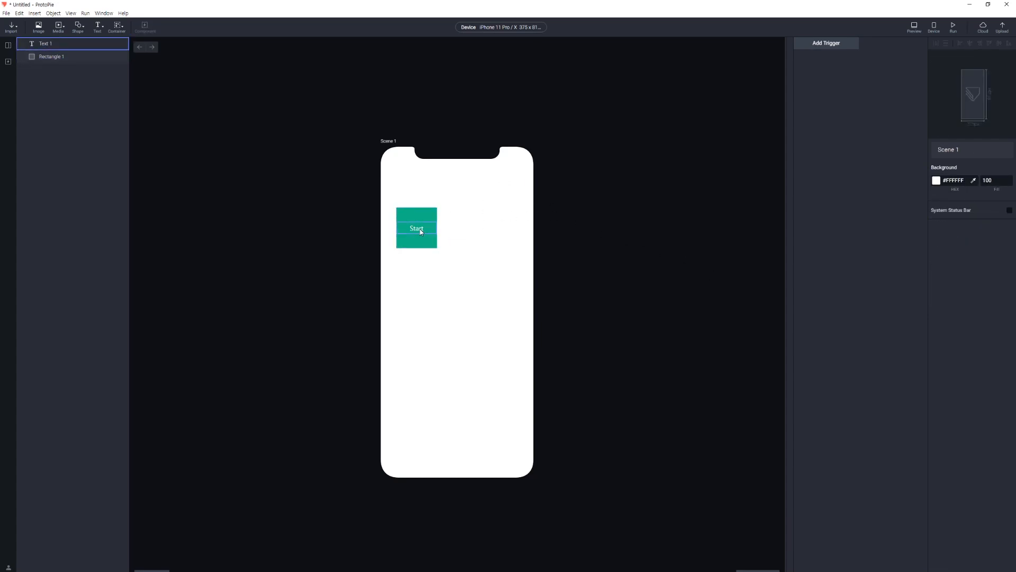
pyautogui.click(423, 220)
pyautogui.click(463, 211)
pyautogui.click(424, 229)
pyautogui.moveTo(465, 196); pyautogui.dragTo(399, 273)
pyautogui.click(444, 264)
pyautogui.click(424, 243)
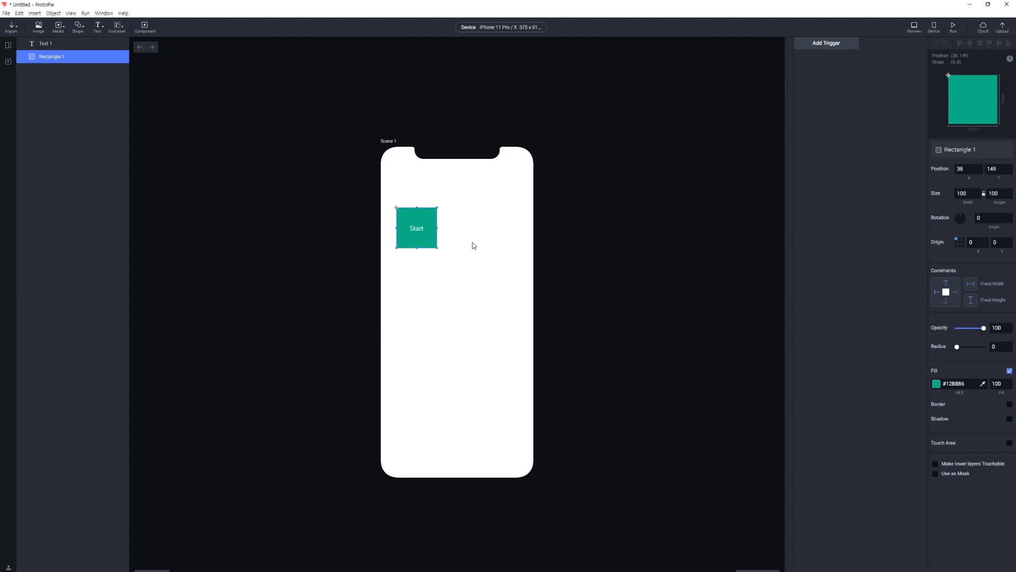
pyautogui.moveTo(454, 190); pyautogui.dragTo(411, 235)
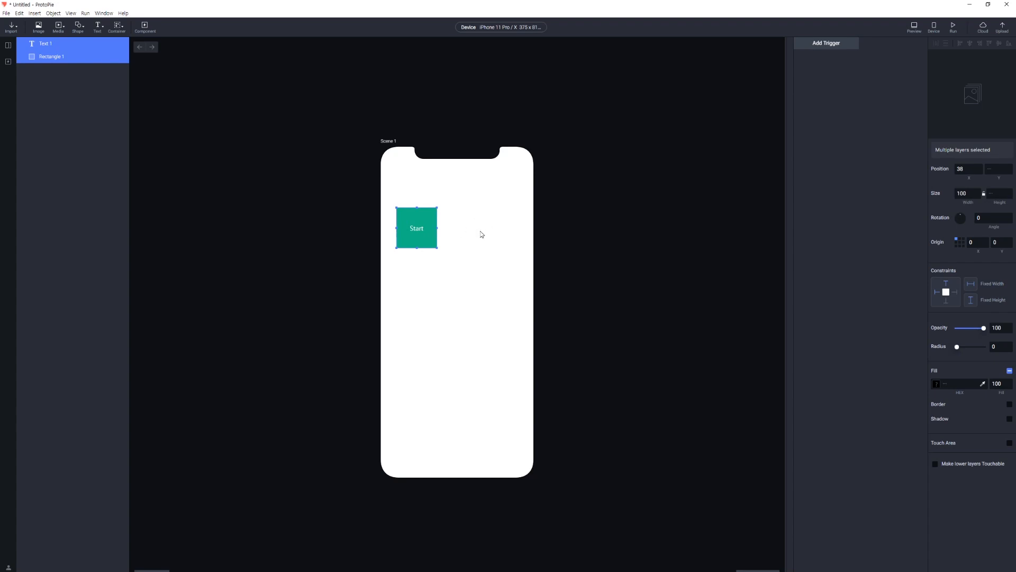
pyautogui.click(456, 232)
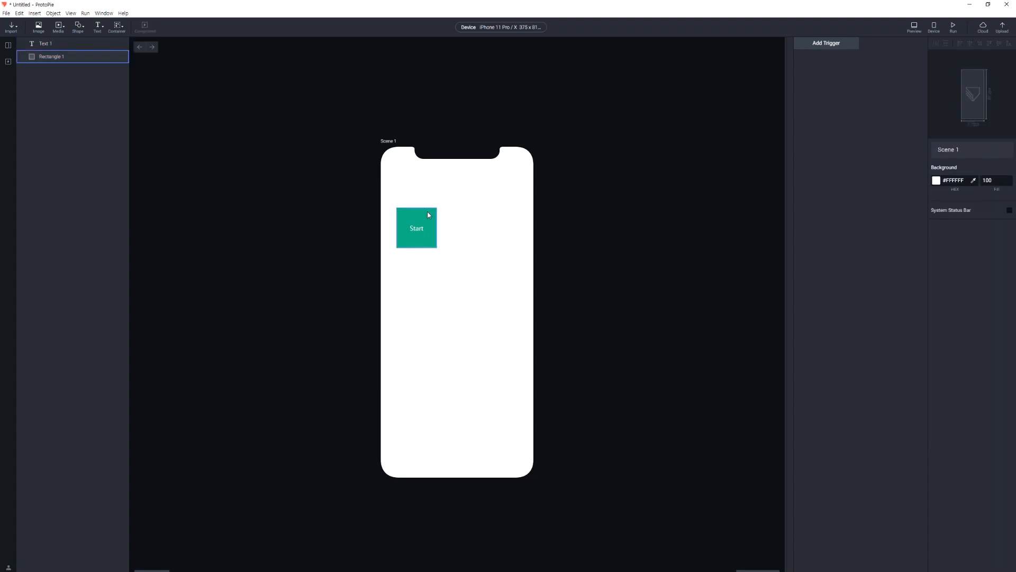
pyautogui.click(427, 211)
pyautogui.click(451, 201)
pyautogui.moveTo(452, 201); pyautogui.dragTo(396, 261)
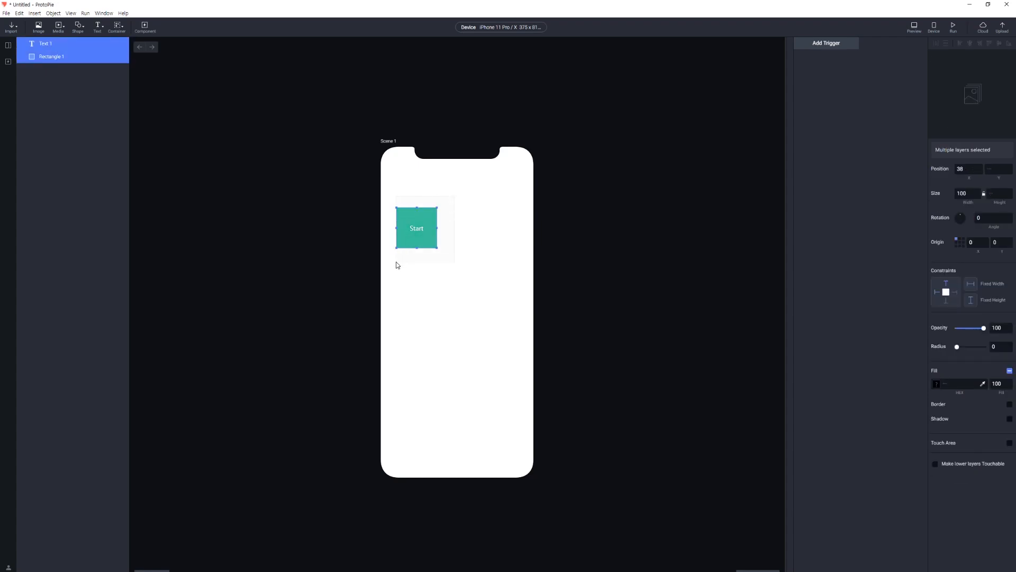
pyautogui.click(433, 248)
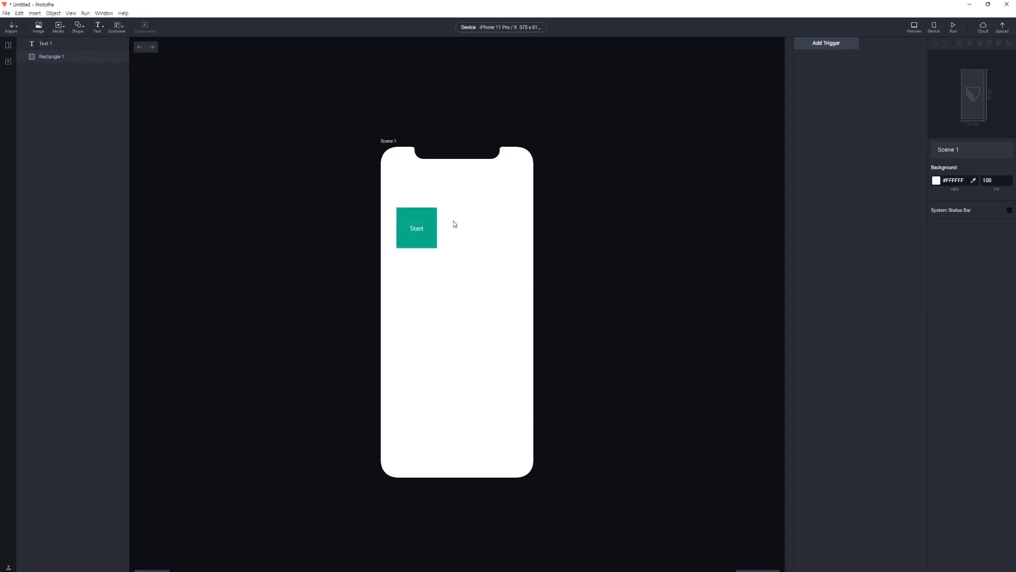
# Group the Start text and the green rectangle into a container.
pyautogui.moveTo(444, 197); pyautogui.dragTo(367, 264)
pyautogui.moveTo(458, 190); pyautogui.dragTo(395, 260)
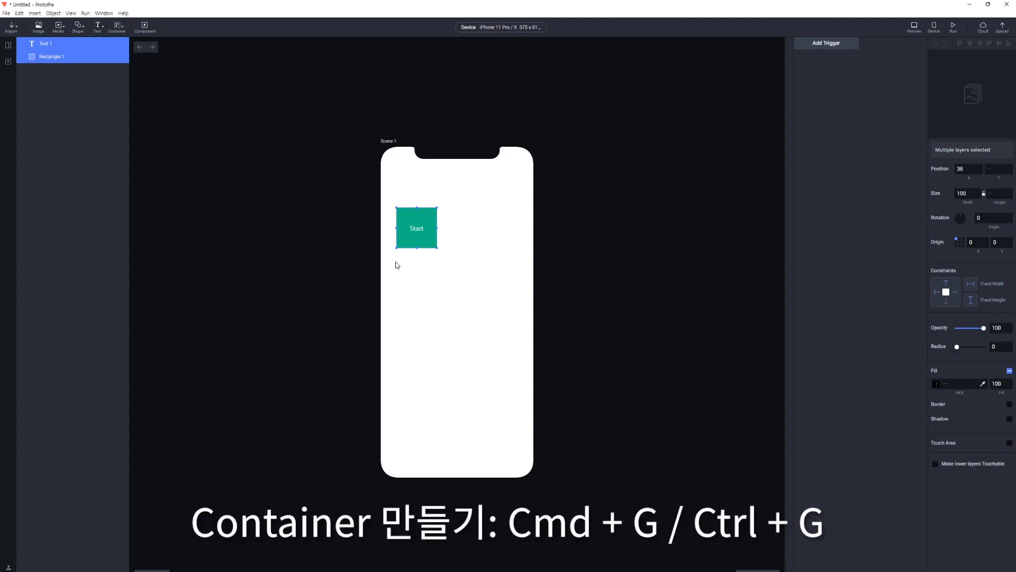
pyautogui.hotkey('ctrl', 'g')
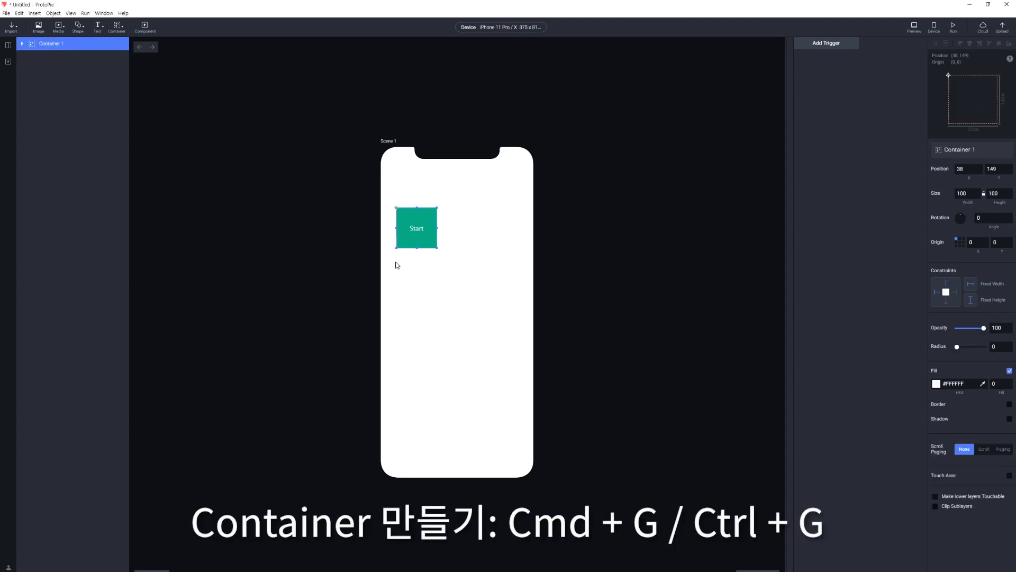
# Expand the new container in the layer list and inspect the text and rectangle layers nested in it.
pyautogui.click(23, 44)
pyautogui.click(69, 71)
pyautogui.click(22, 44)
pyautogui.click(56, 44)
pyautogui.click(22, 44)
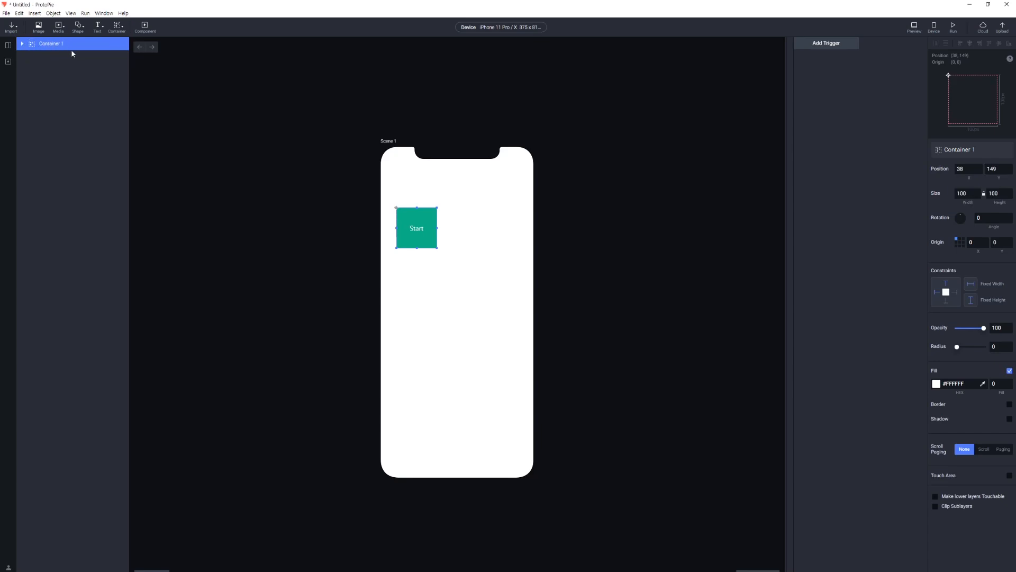
pyautogui.click(22, 44)
pyautogui.click(52, 56)
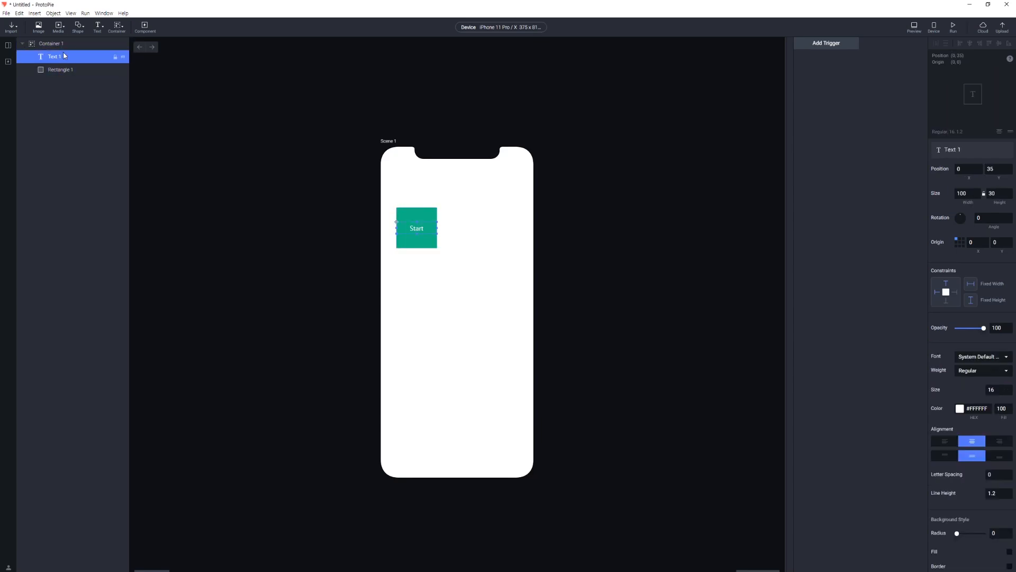
# Rename the container holding the Start text and rectangle as Start Box.
pyautogui.click(56, 46)
pyautogui.doubleClick(55, 44)
pyautogui.click(22, 44)
pyautogui.click(68, 41)
pyautogui.click(58, 43)
pyautogui.doubleClick(58, 44)
pyautogui.hotkey('ctrl', 'a')
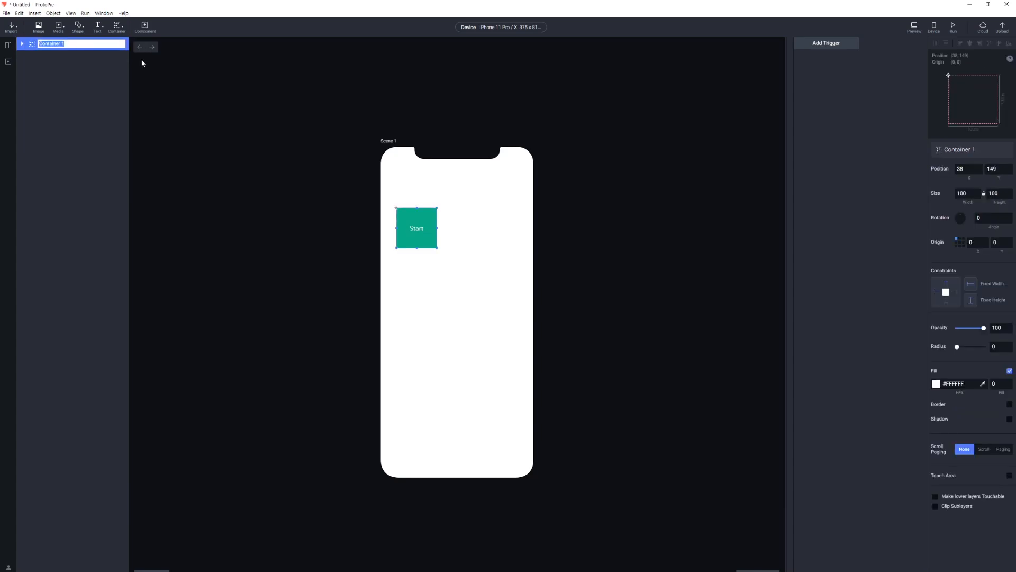
pyautogui.write('Start Box')
pyautogui.press('Return')
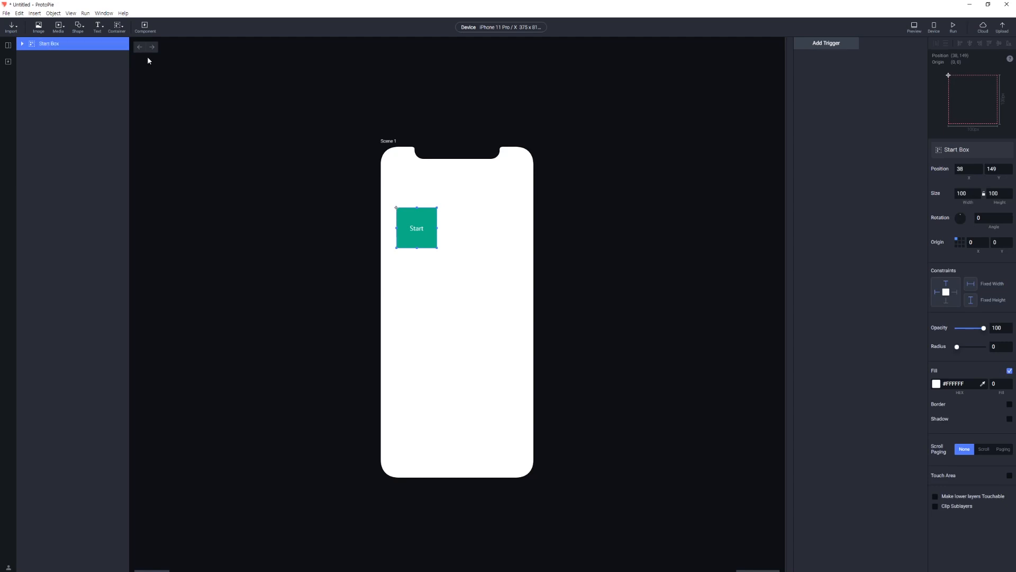
pyautogui.click(308, 274)
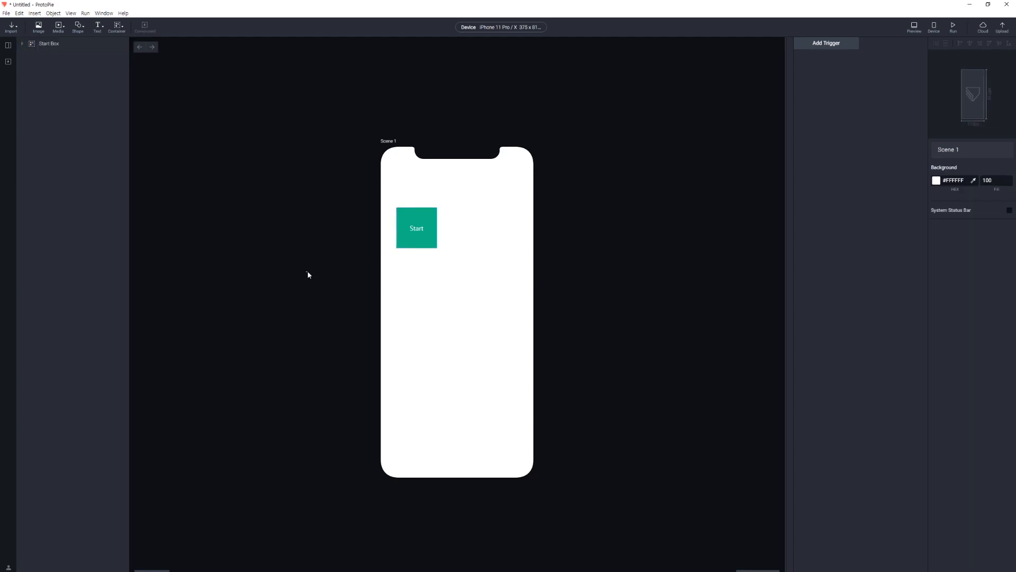
# Copy the Start Box container and paste it three times.
pyautogui.click(427, 241)
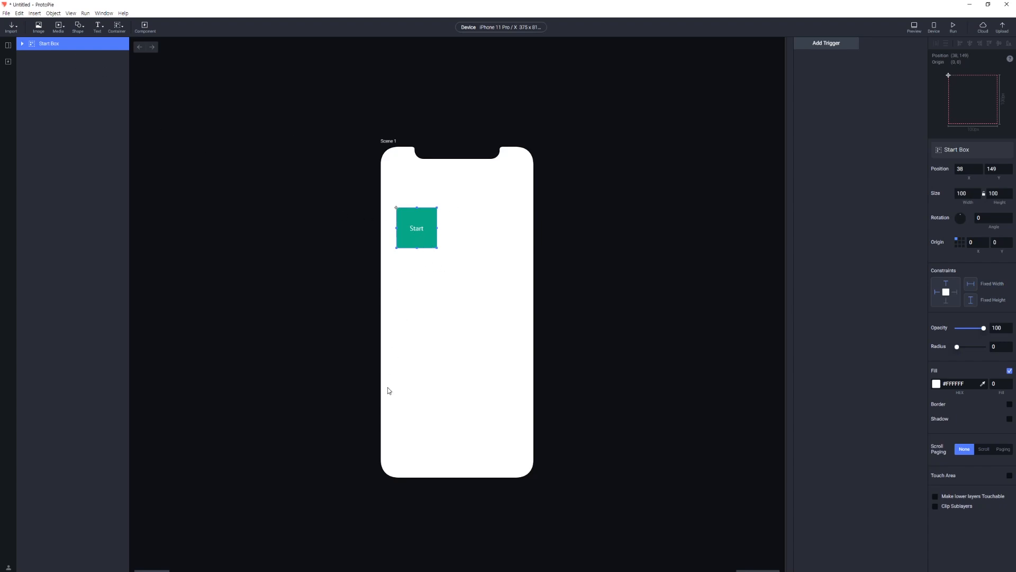
pyautogui.click(456, 294)
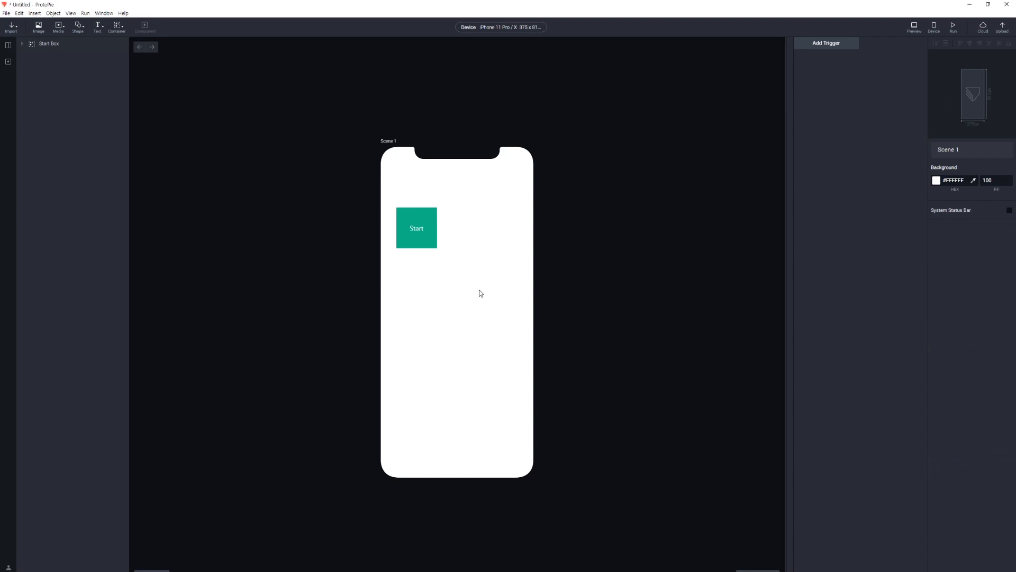
pyautogui.click(50, 48)
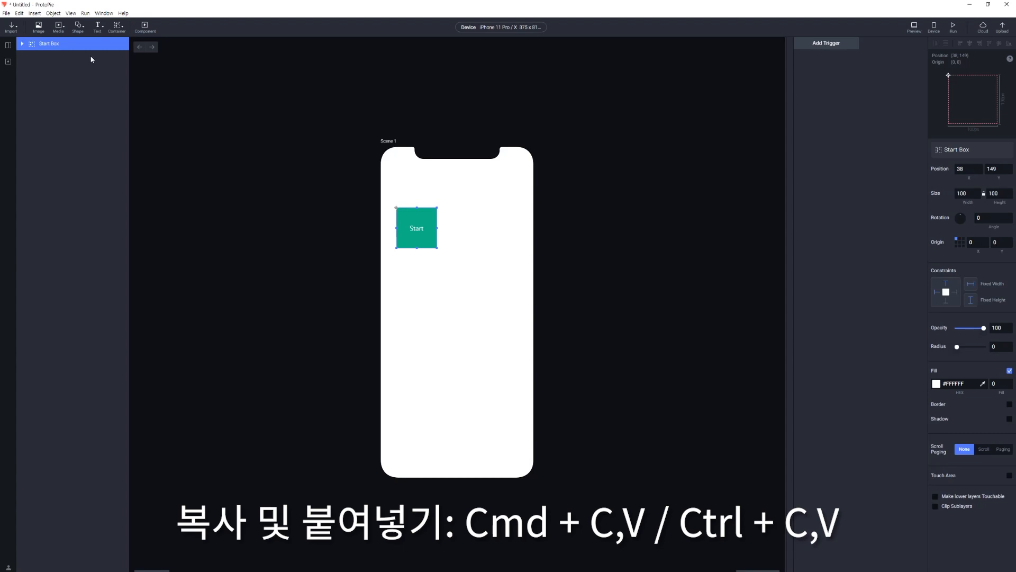
pyautogui.hotkey('ctrl', 'v')
pyautogui.hotkey('ctrl', 'v')
pyautogui.hotkey('ctrl', 'v')
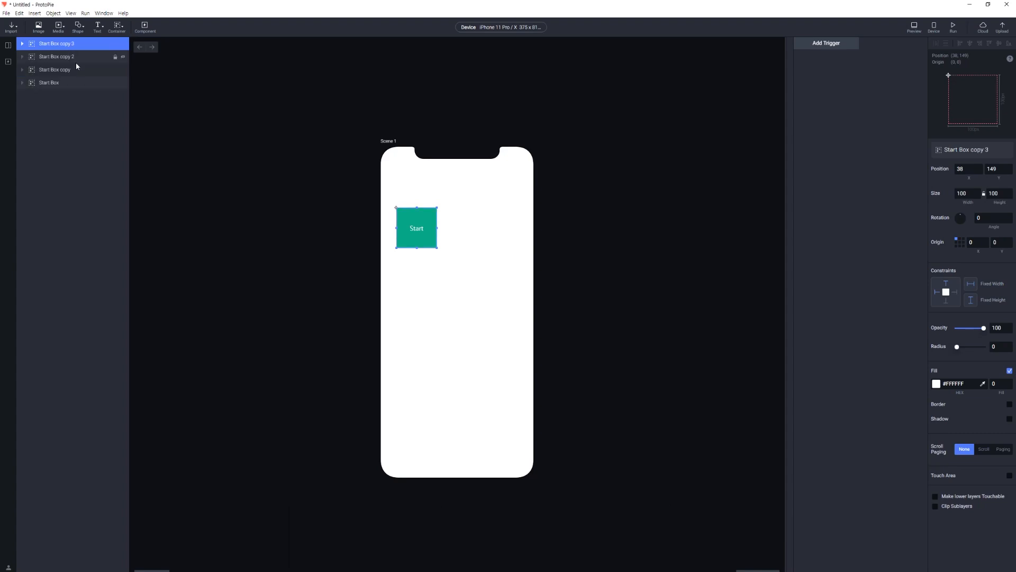
# Check the overlapping Start Box layers by selecting them individually and all together.
pyautogui.click(71, 69)
pyautogui.click(67, 82)
pyautogui.click(69, 45)
pyautogui.keyDown('shift'); pyautogui.click(62, 79); pyautogui.keyUp('shift')
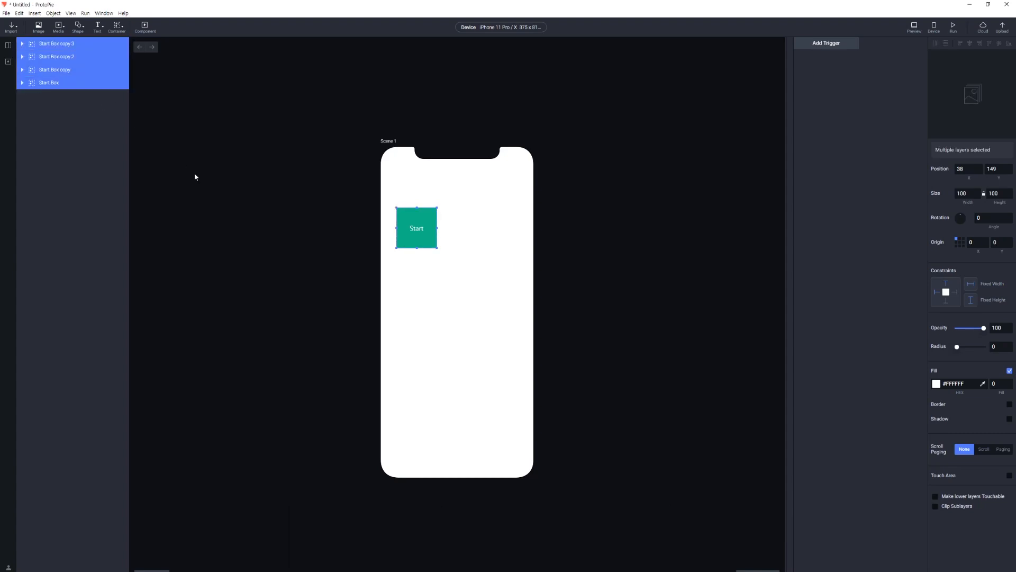
pyautogui.click(182, 162)
pyautogui.click(75, 73)
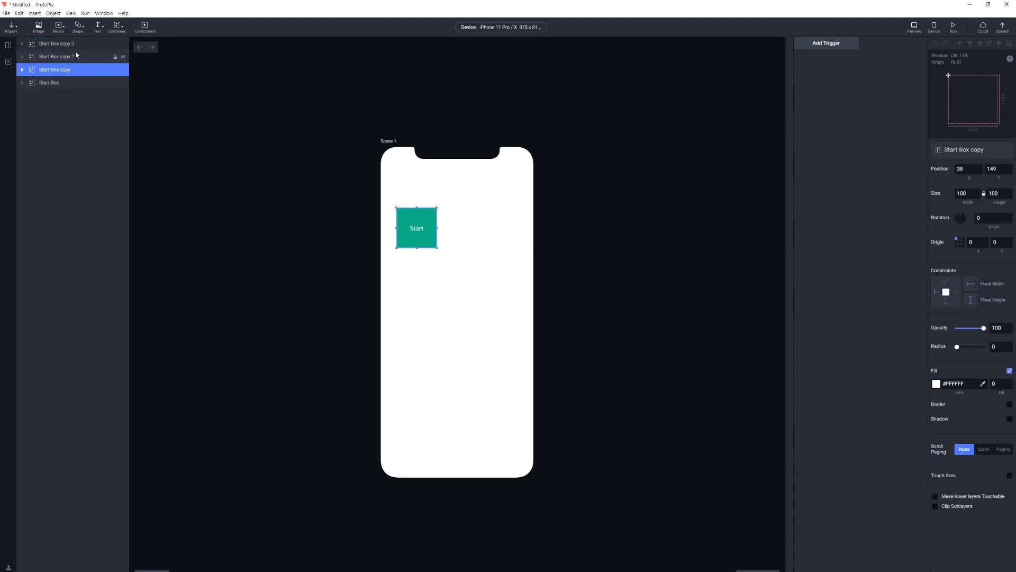
pyautogui.click(76, 52)
pyautogui.click(69, 44)
pyautogui.moveTo(351, 176); pyautogui.dragTo(586, 327)
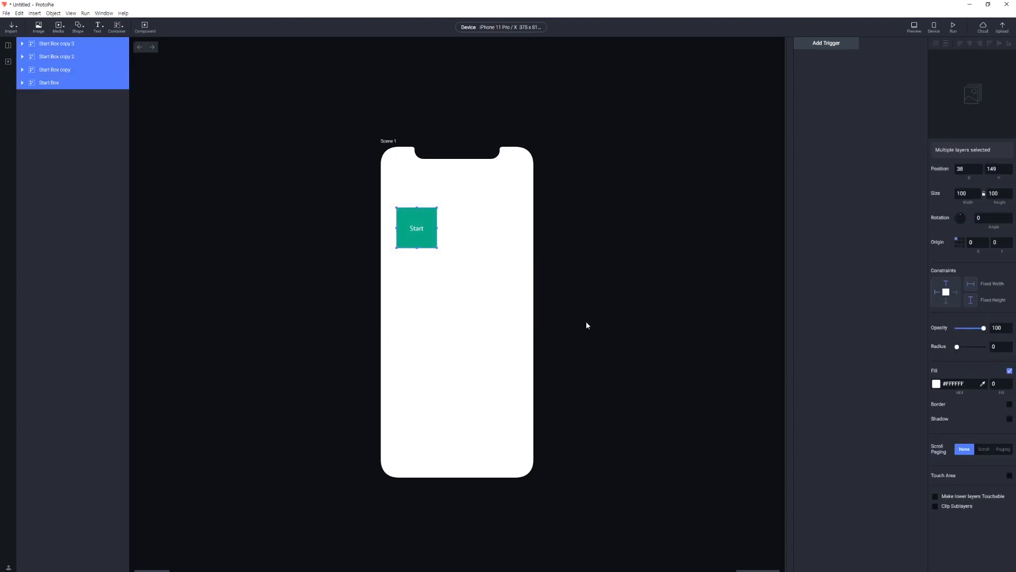
pyautogui.click(586, 327)
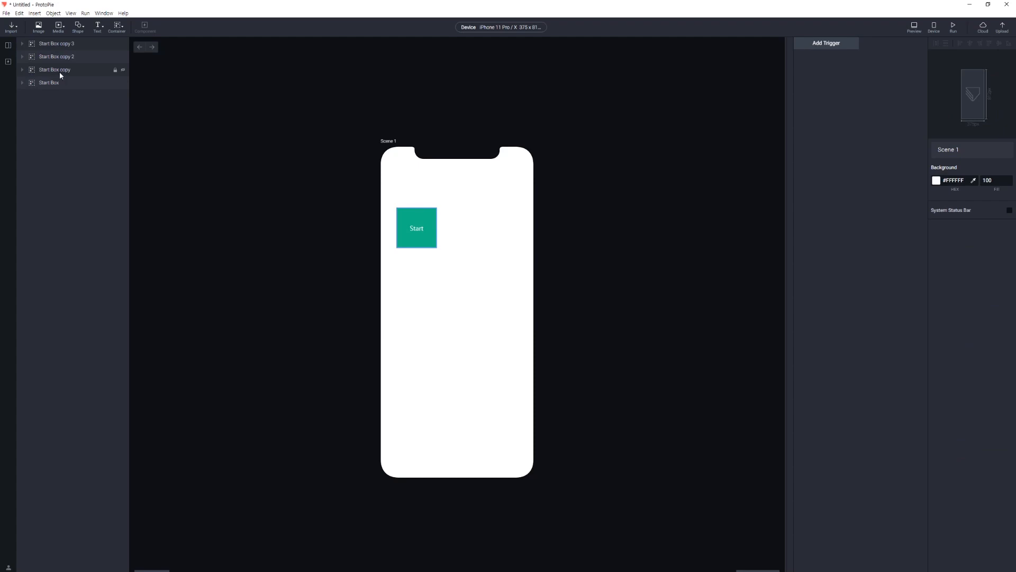
# Spread the overlapping boxes into a vertical column at X 38, with the three copies at Y about 276, 437 and 593.
pyautogui.click(76, 74)
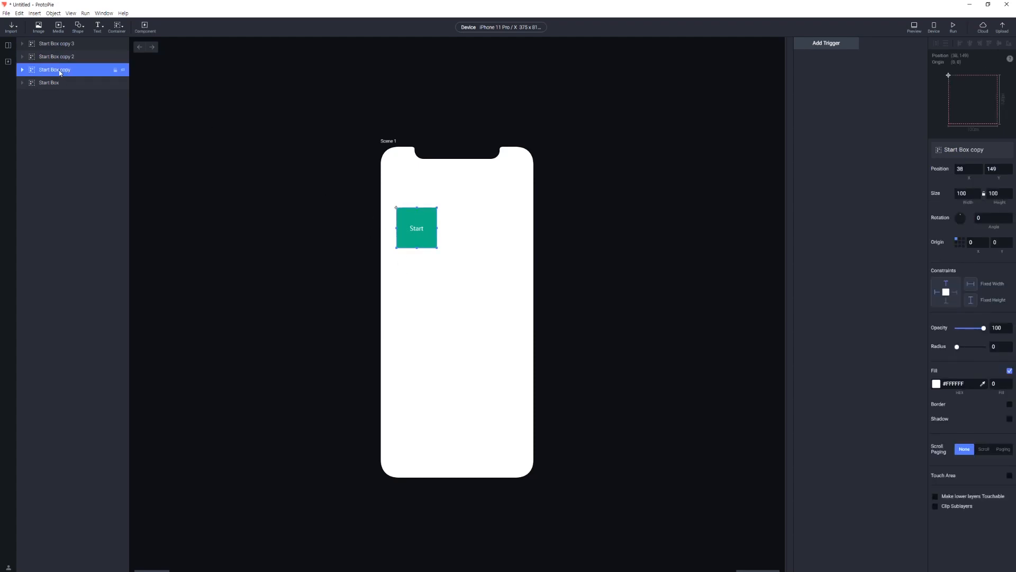
pyautogui.moveTo(417, 236); pyautogui.dragTo(415, 300)
pyautogui.click(85, 56)
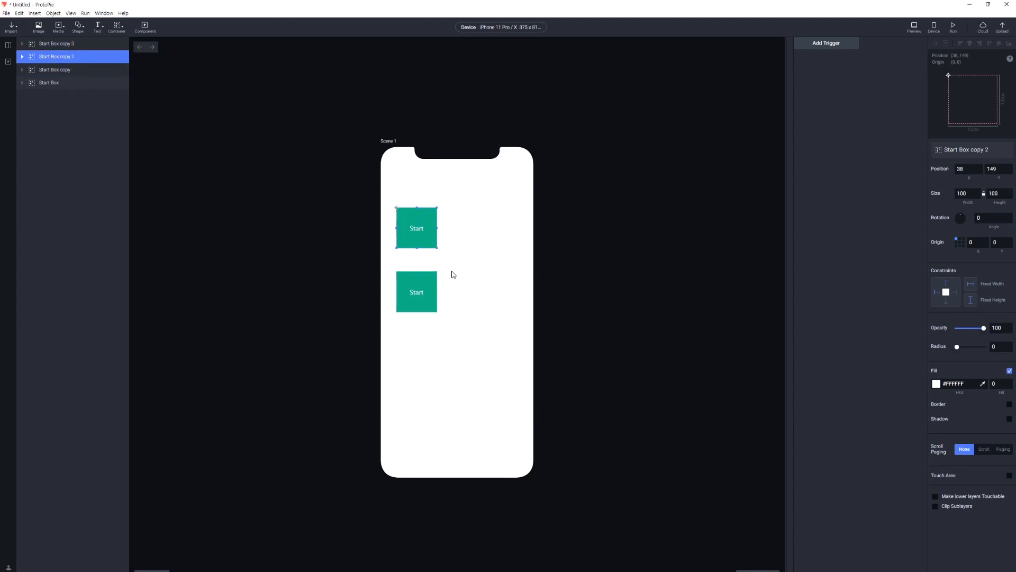
pyautogui.moveTo(425, 244); pyautogui.dragTo(432, 377)
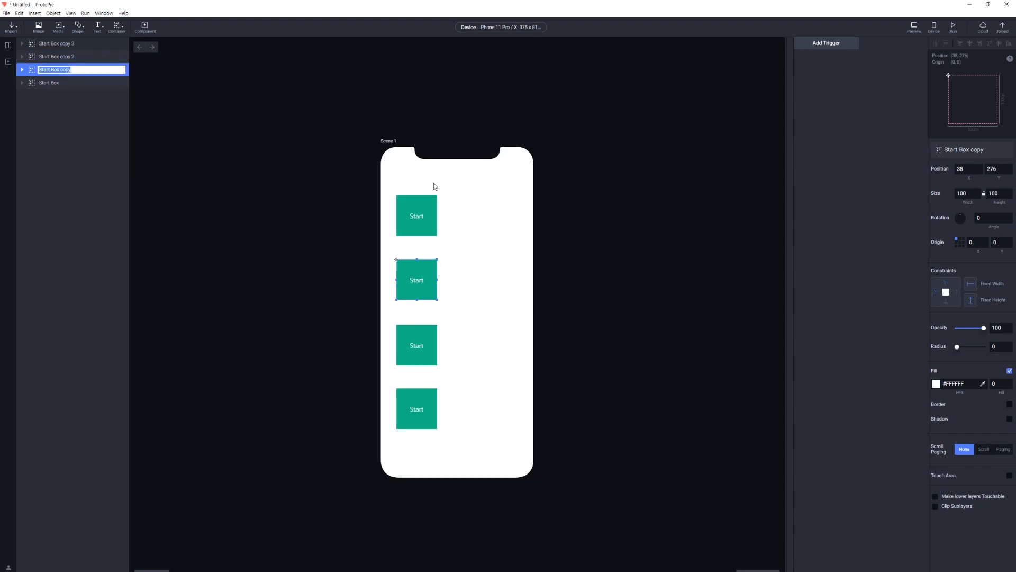
# Rename the second box's container as Tap Box and the third box's container as Long Press Box.
pyautogui.write('Tap Box')
pyautogui.press('Return')
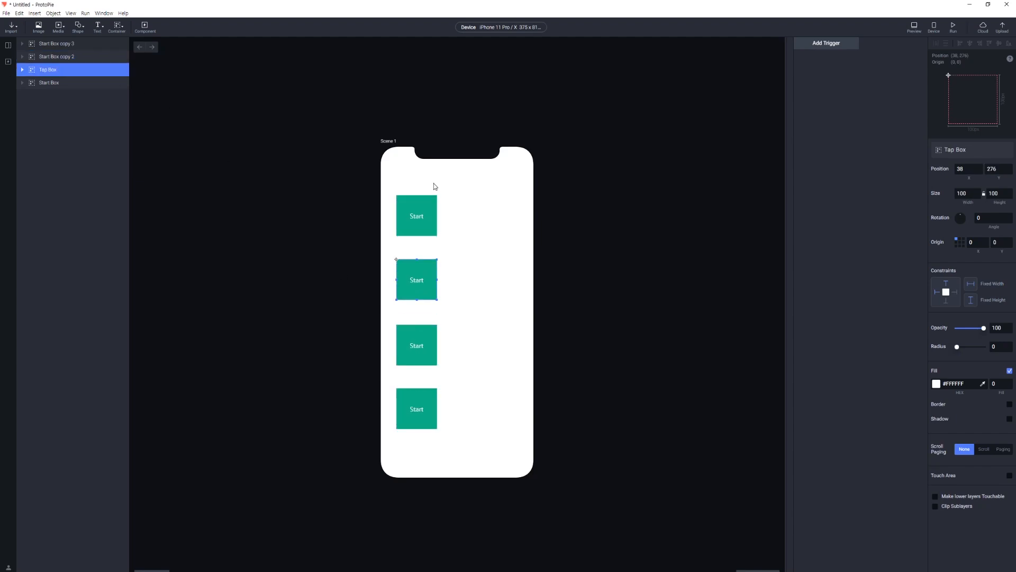
pyautogui.doubleClick(51, 56)
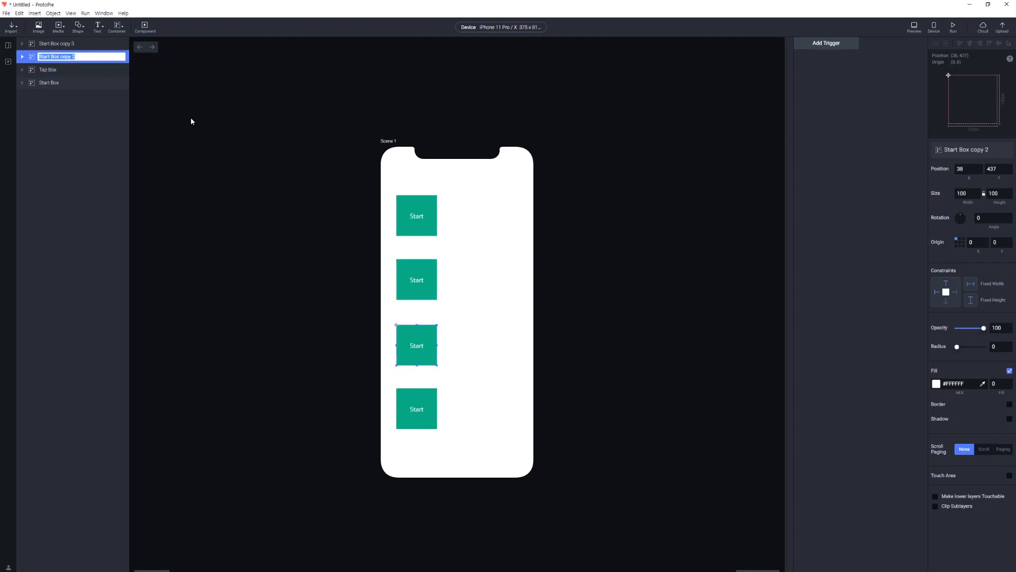
pyautogui.write('Long Press Box')
pyautogui.press('Return')
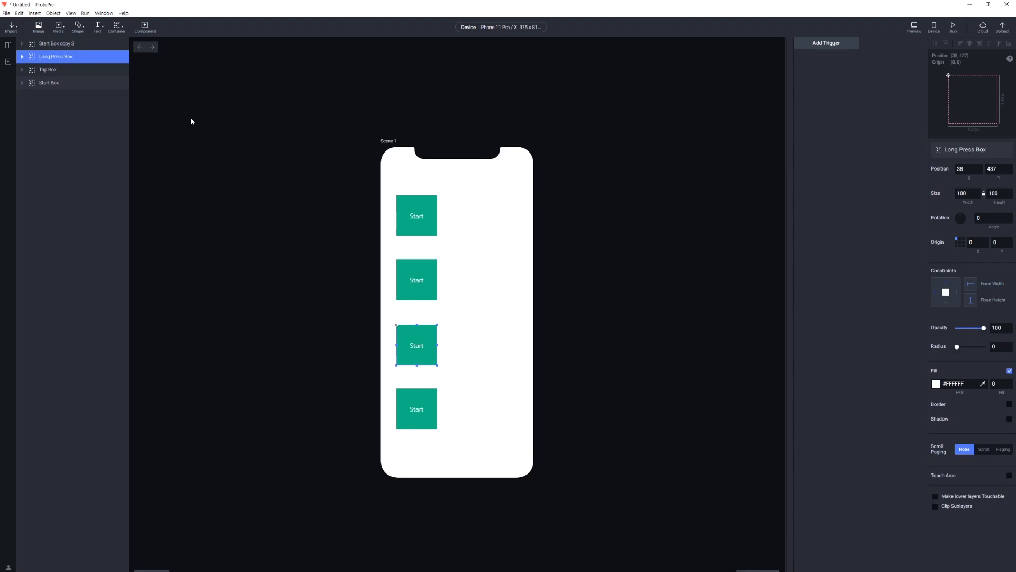
# Rename the lowest box's container as Drag box.
pyautogui.doubleClick(54, 43)
pyautogui.write('Dar')
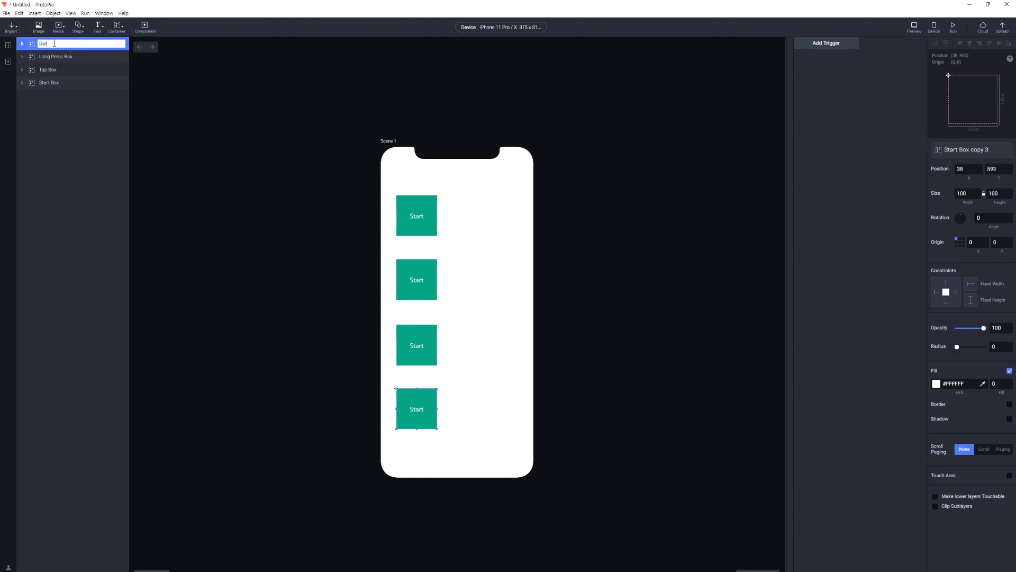
pyautogui.write('ag box')
pyautogui.press('Return')
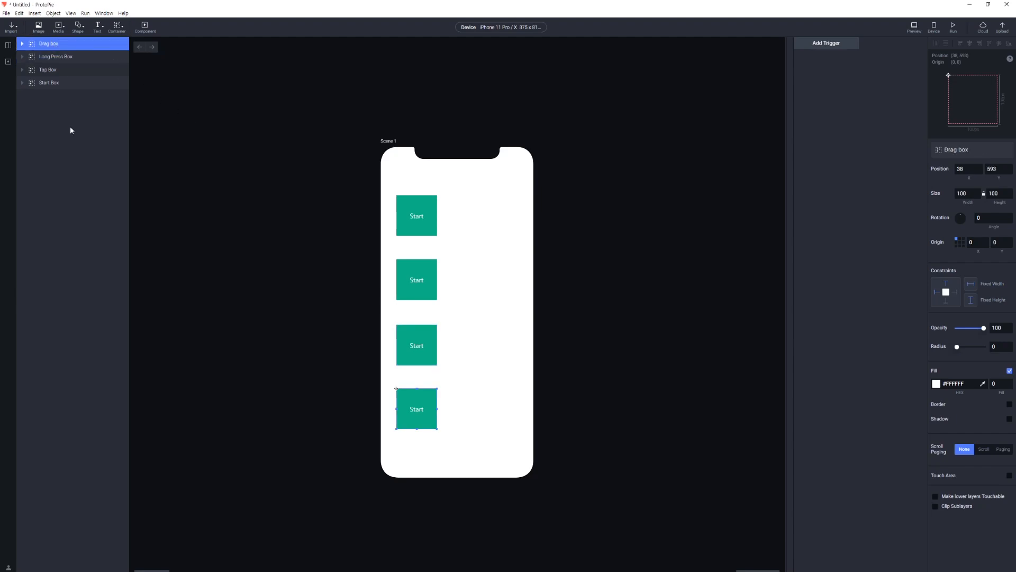
# Expand the box containers and change the three copies' text labels to Tap, Long Press and Drag.
pyautogui.click(22, 56)
pyautogui.click(23, 95)
pyautogui.click(22, 136)
# Set the Tap Box container's fill colour to orange (#FAB005).
pyautogui.click(428, 264)
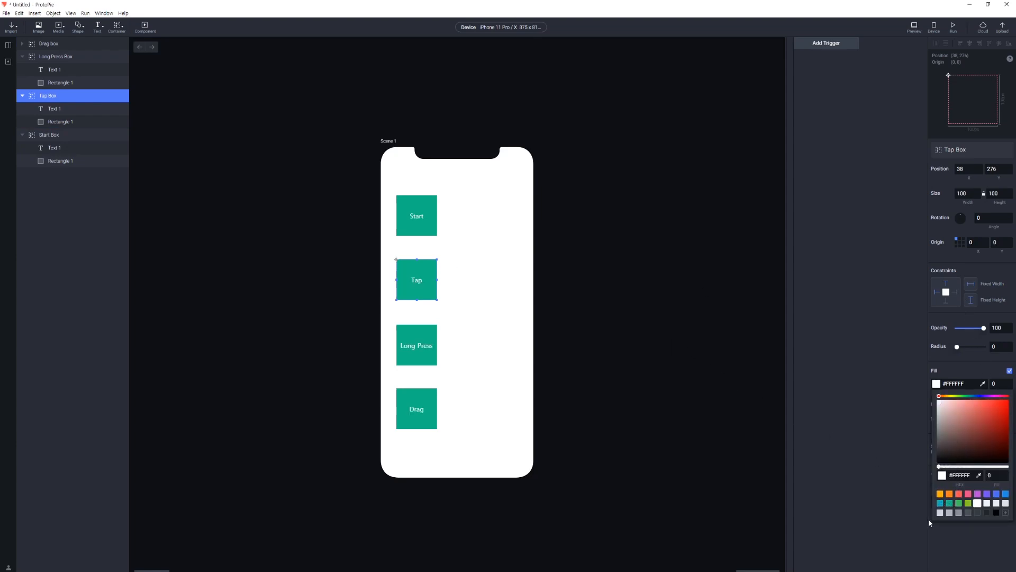
pyautogui.click(939, 494)
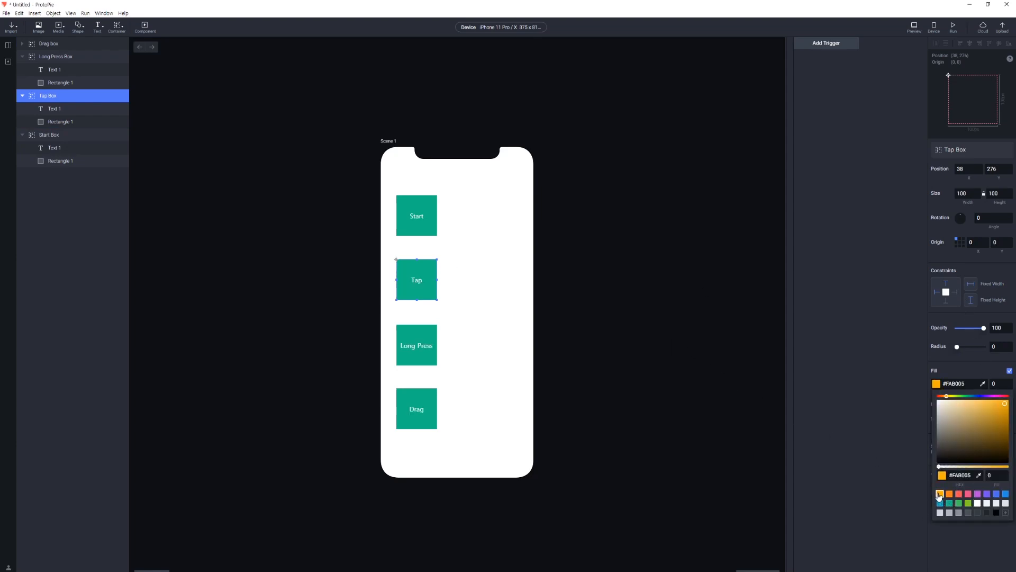
pyautogui.click(579, 341)
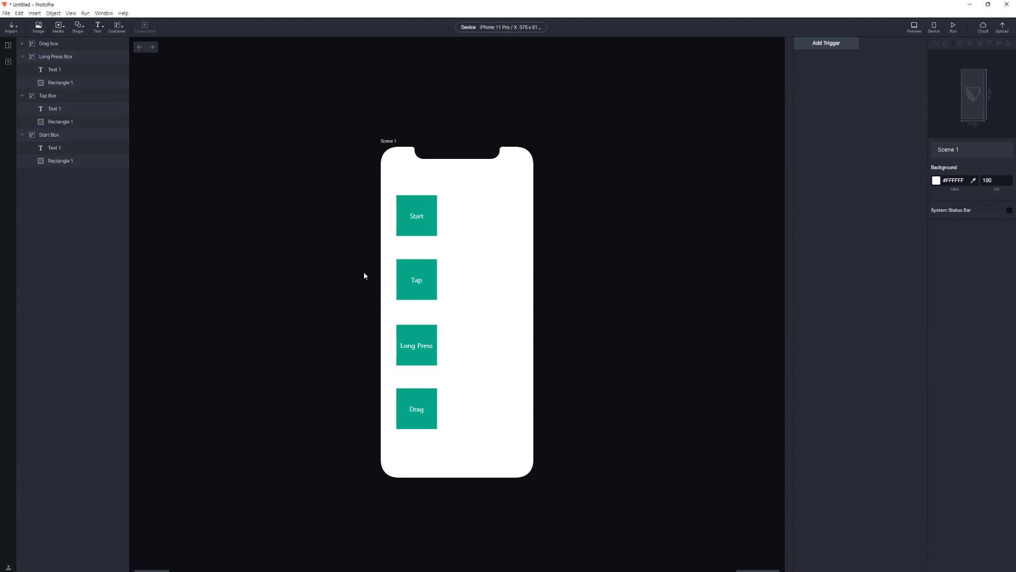
# Select the Tap Box container and inspect its fill opacity value.
pyautogui.click(431, 296)
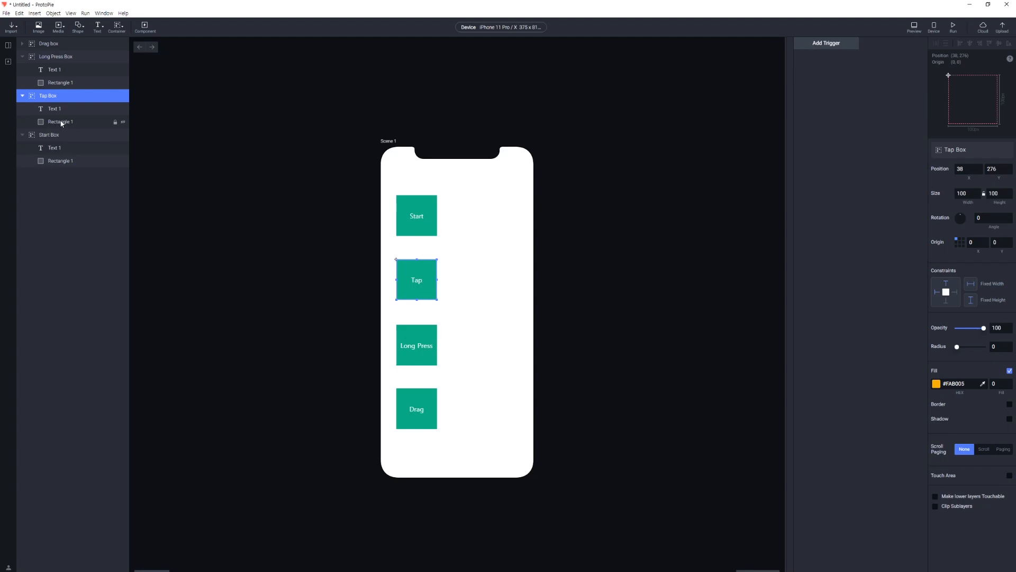
pyautogui.moveTo(421, 292); pyautogui.dragTo(499, 305)
pyautogui.hotkey('ctrl', 'z')
pyautogui.click(1001, 383)
pyautogui.moveTo(1000, 383); pyautogui.dragTo(916, 359)
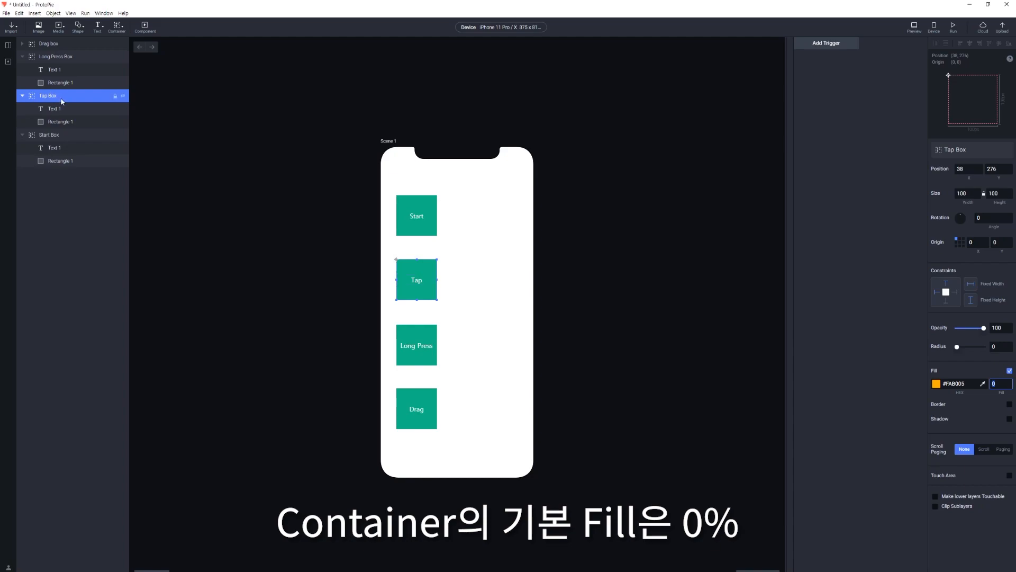
# Compare the fill colour and fill opacity of the Tap Box and Start Box containers.
pyautogui.click(964, 385)
pyautogui.press('Tab')
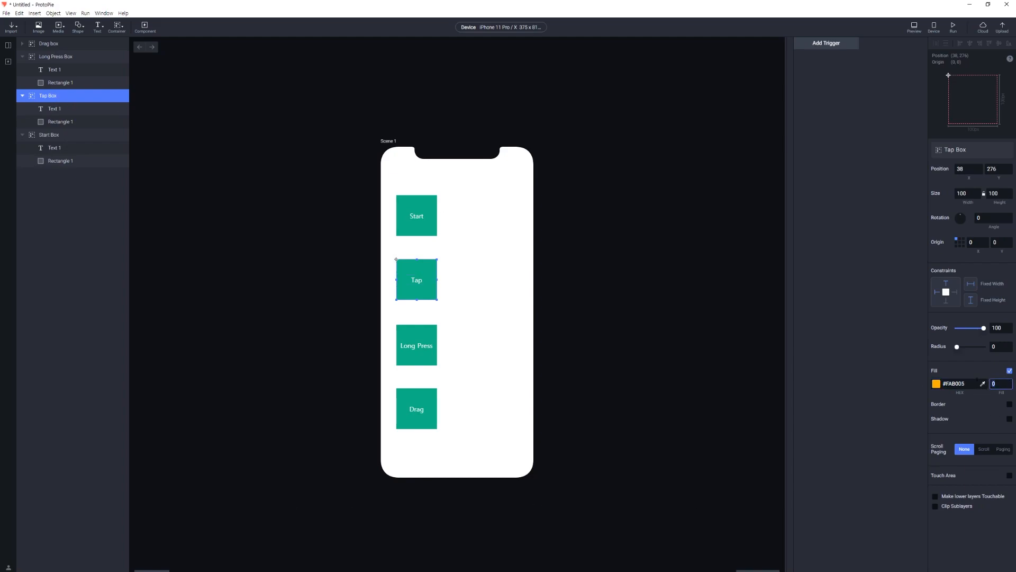
pyautogui.click(79, 134)
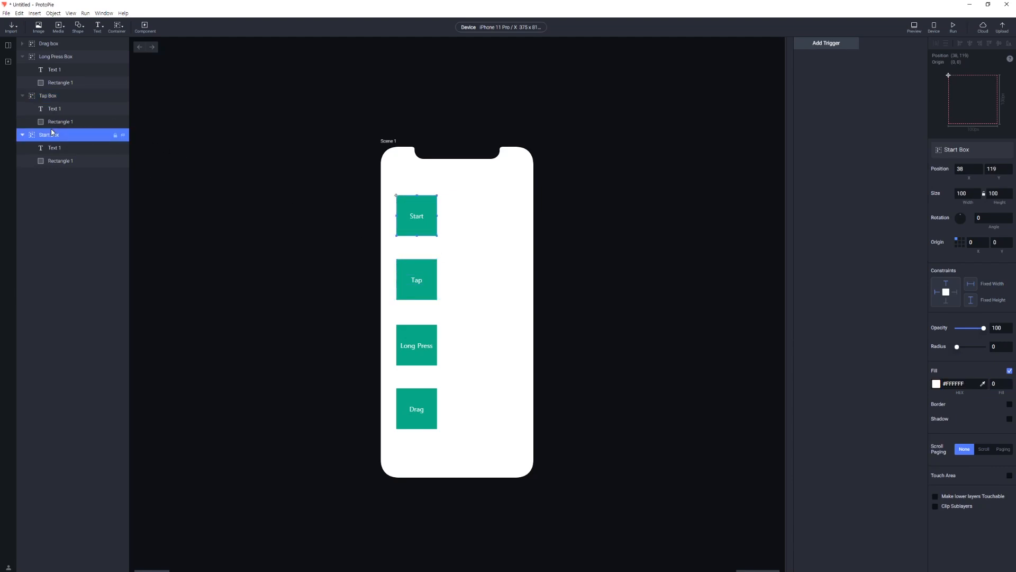
pyautogui.click(51, 97)
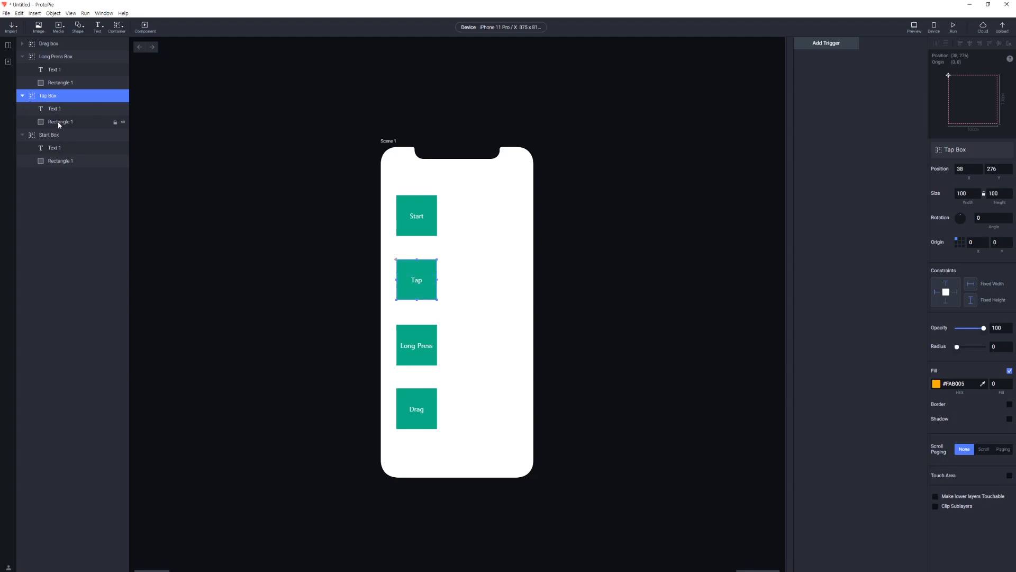
# Set the fill colour of the rectangle inside Tap Box to orange (#FAB005).
pyautogui.click(58, 121)
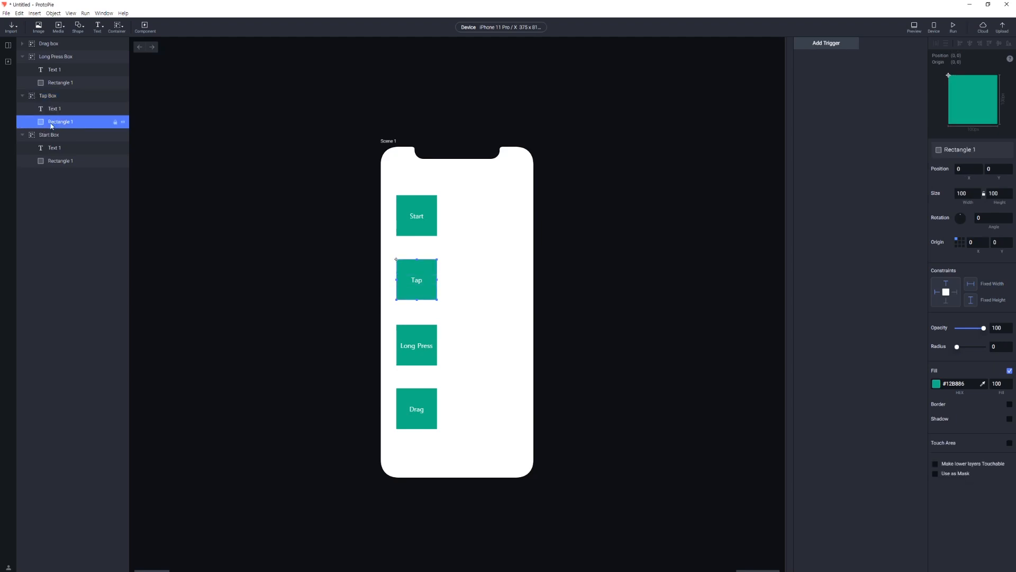
pyautogui.click(935, 385)
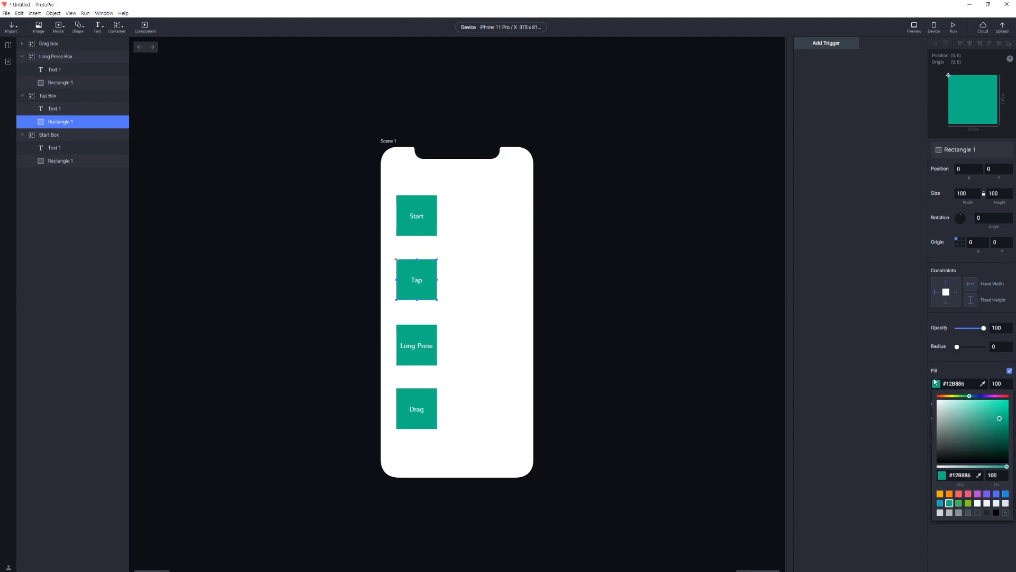
pyautogui.click(61, 125)
pyautogui.click(936, 383)
pyautogui.click(939, 494)
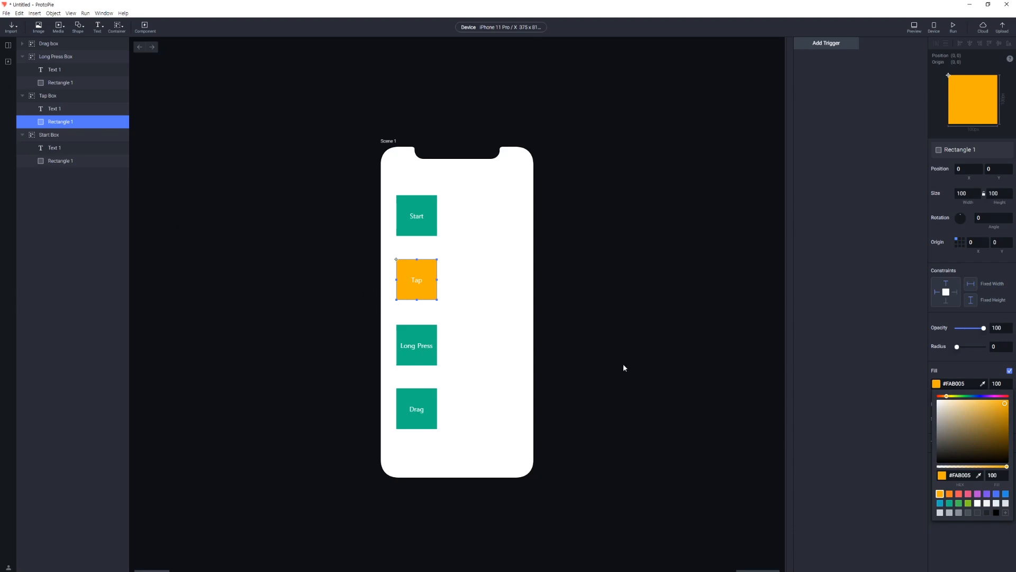
pyautogui.click(554, 325)
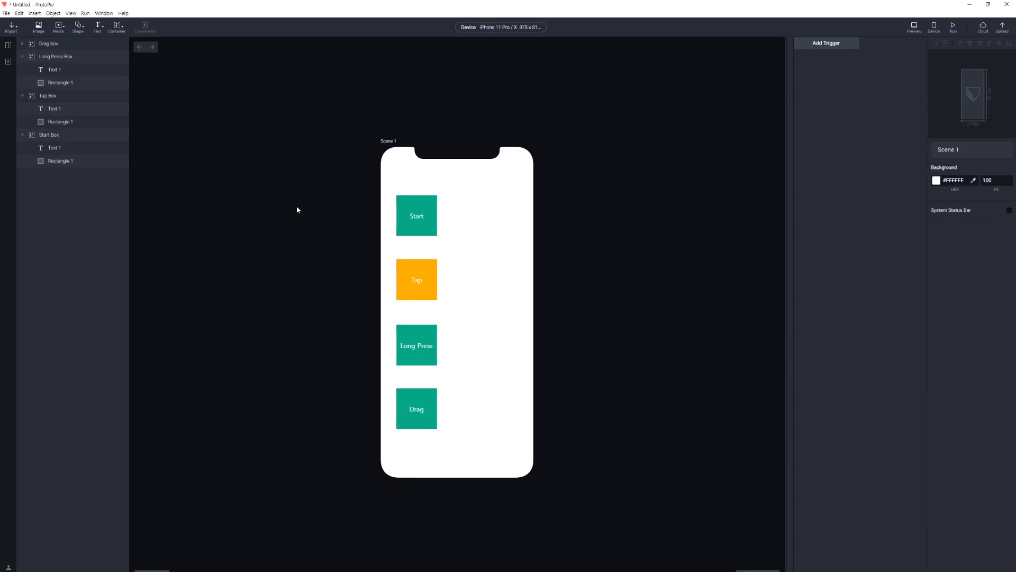
# Expand the Drag box container in the layer list.
pyautogui.click(424, 364)
pyautogui.click(410, 363)
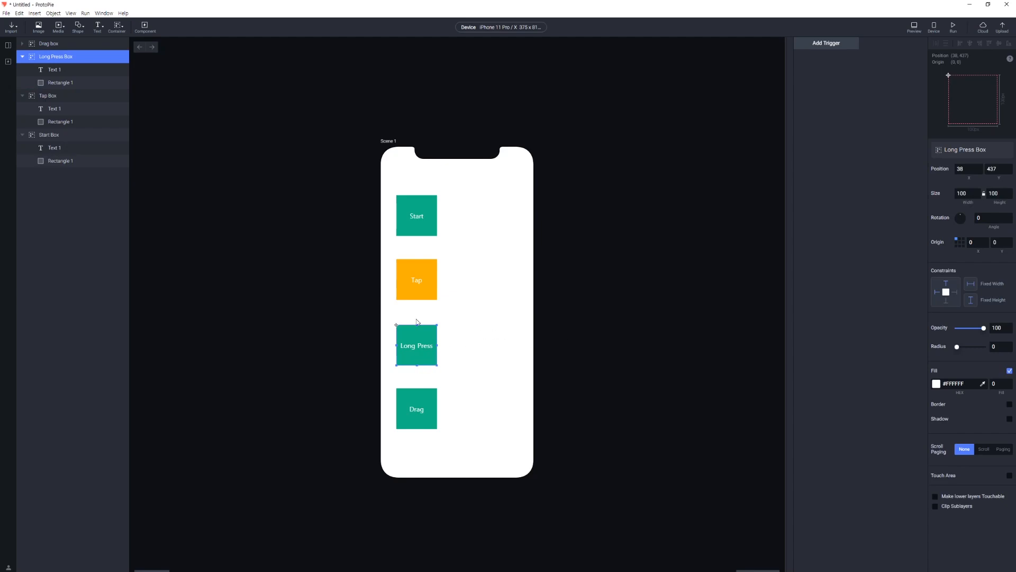
pyautogui.click(22, 44)
pyautogui.click(471, 304)
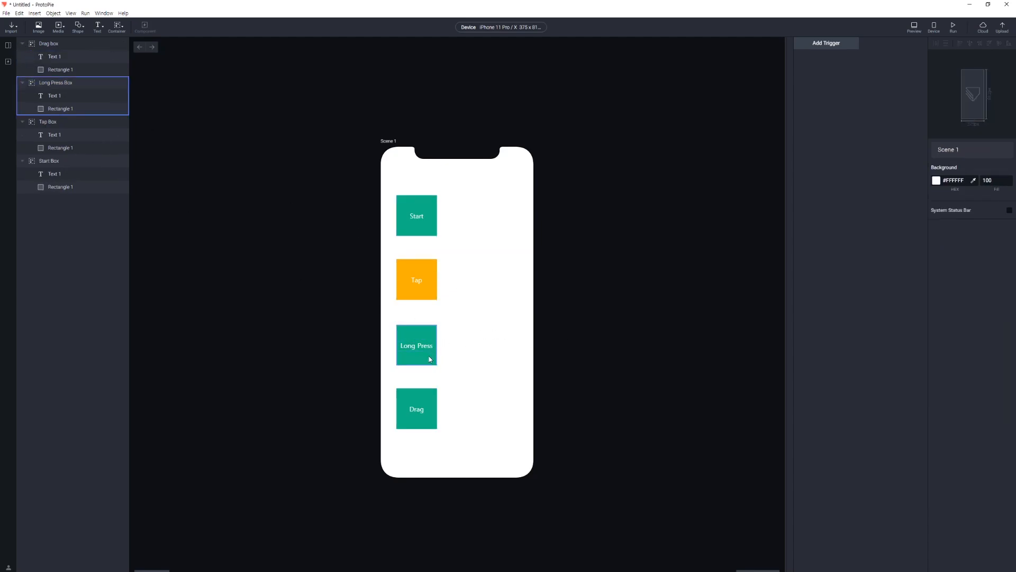
# Set the Long Press Box container's fill colour to orange (#FD7E14).
pyautogui.click(423, 365)
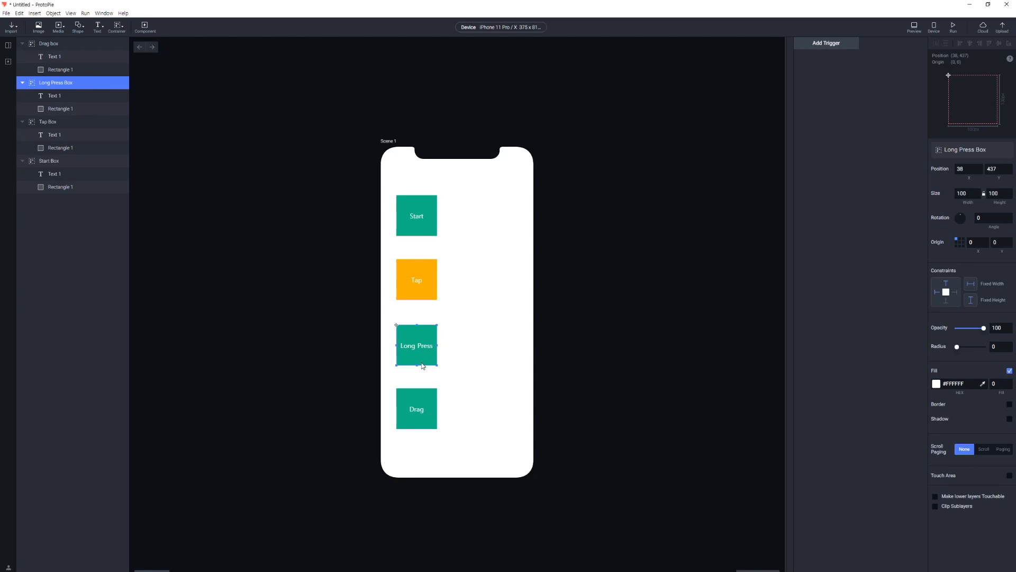
pyautogui.click(381, 326)
pyautogui.doubleClick(424, 358)
pyautogui.click(456, 355)
pyautogui.click(428, 358)
pyautogui.click(448, 362)
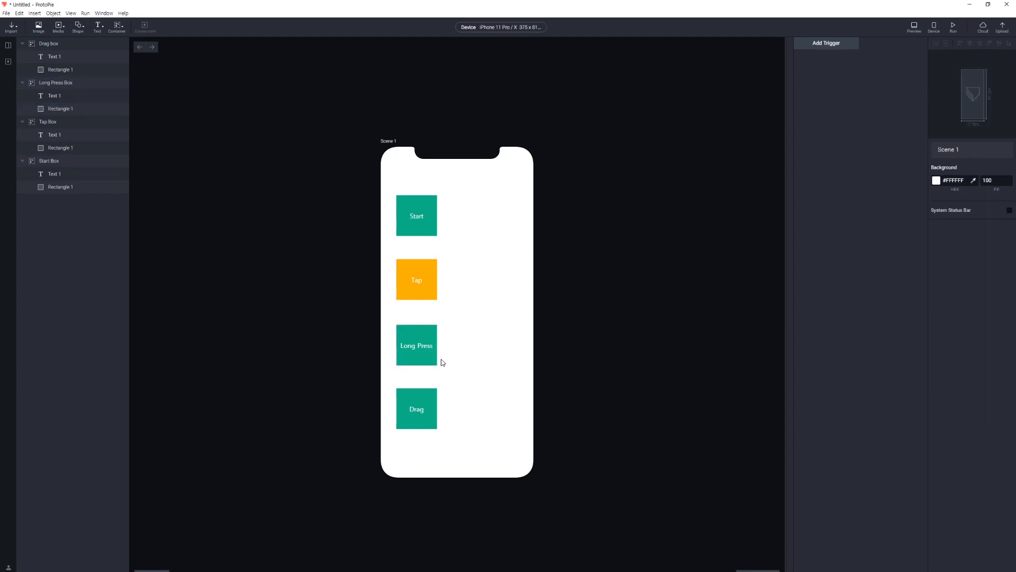
pyautogui.click(431, 360)
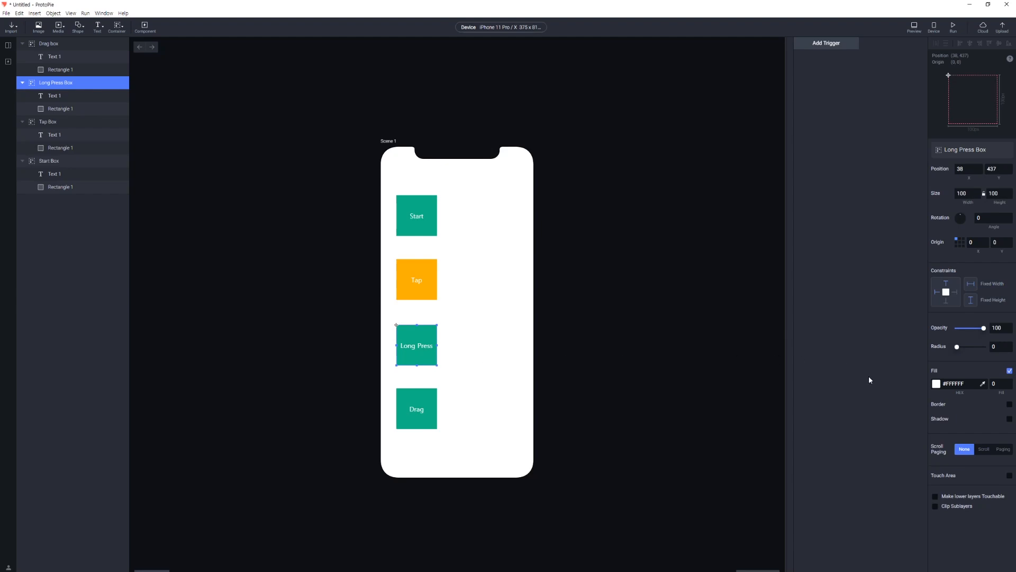
pyautogui.click(936, 384)
pyautogui.click(965, 447)
pyautogui.click(974, 500)
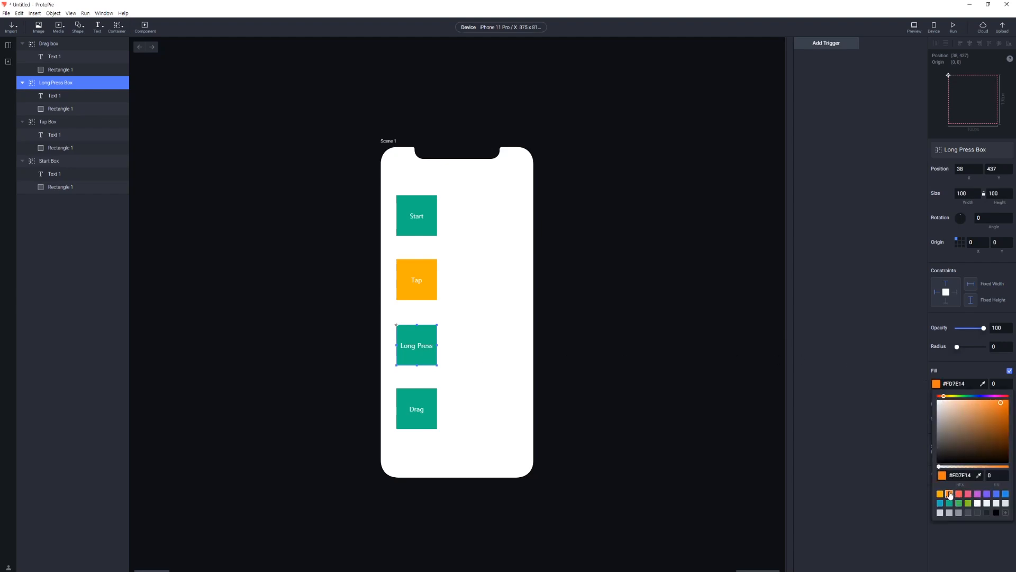
# Examine how the Long Press Box container and its nested text layer are selected on the canvas.
pyautogui.click(601, 307)
pyautogui.click(423, 357)
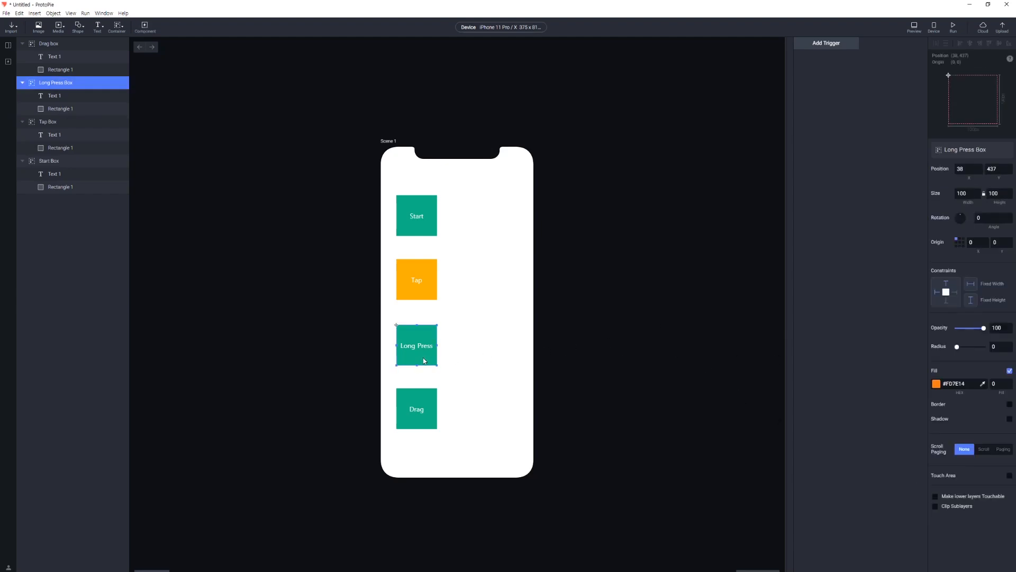
pyautogui.click(487, 354)
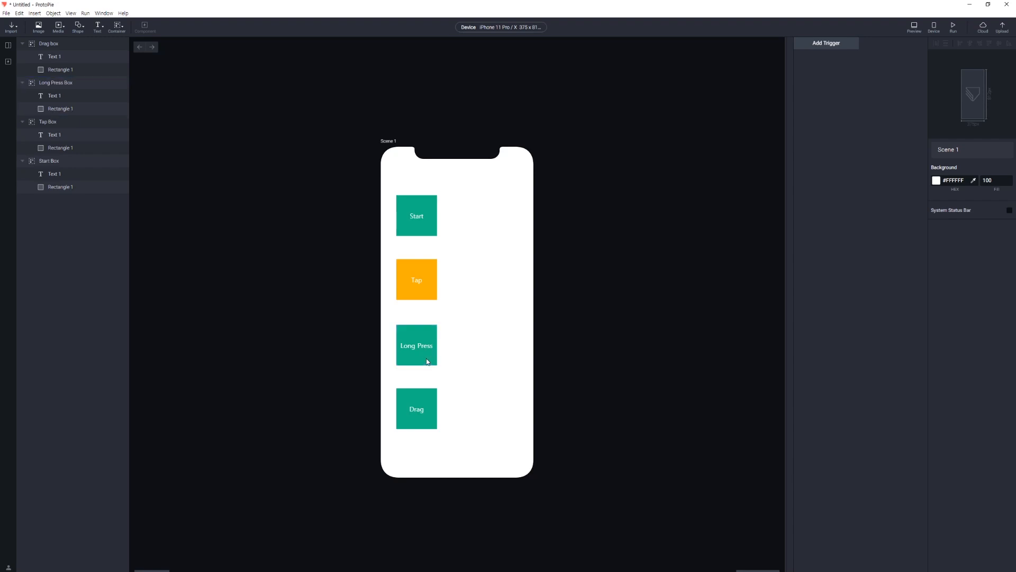
pyautogui.doubleClick(430, 364)
pyautogui.doubleClick(430, 364)
pyautogui.click(401, 355)
pyautogui.click(462, 334)
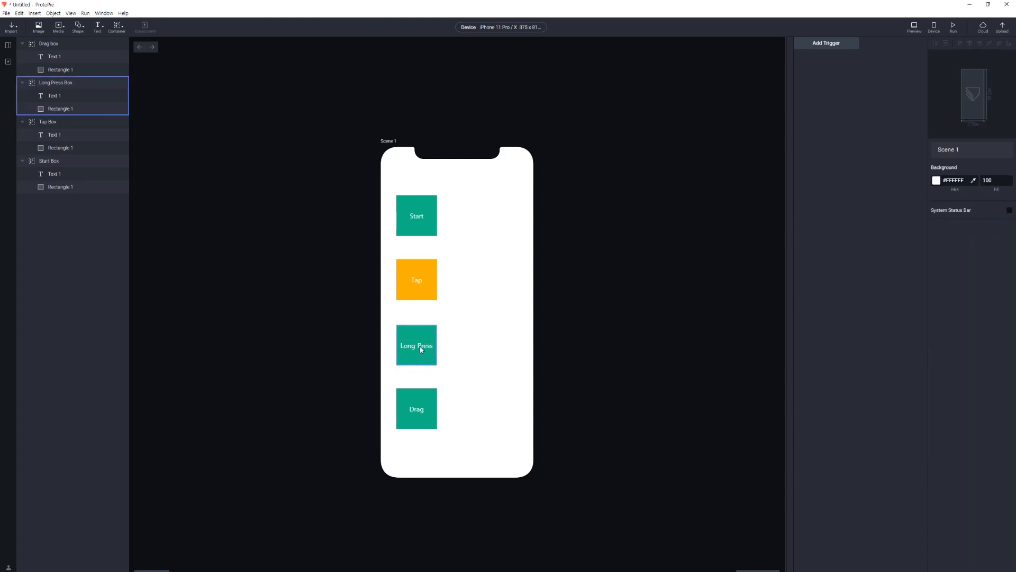
pyautogui.click(423, 349)
pyautogui.click(423, 349)
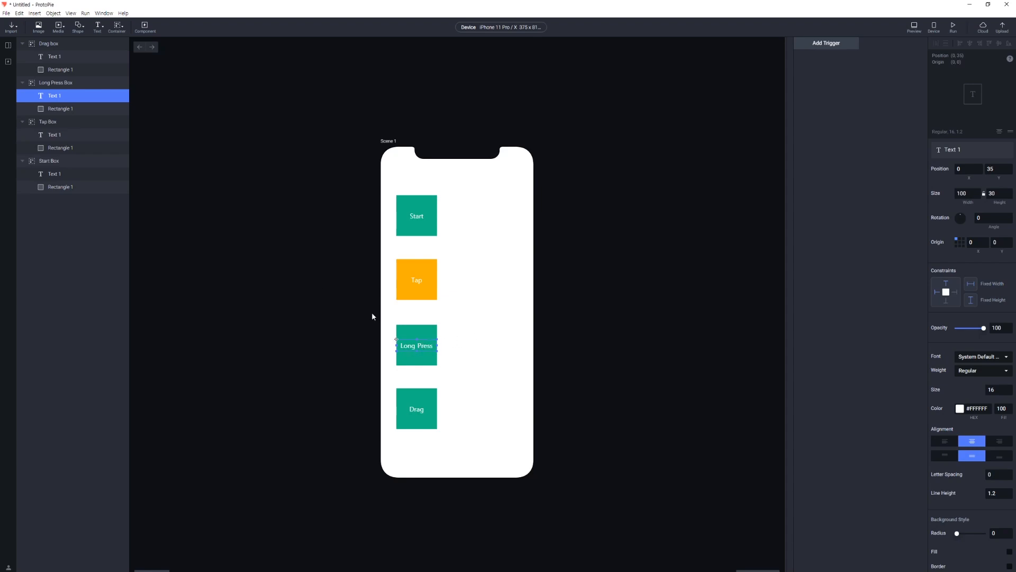
pyautogui.click(461, 321)
# Recolour the rectangle inside Long Press Box blue and the one inside Drag box pink.
pyautogui.doubleClick(412, 364)
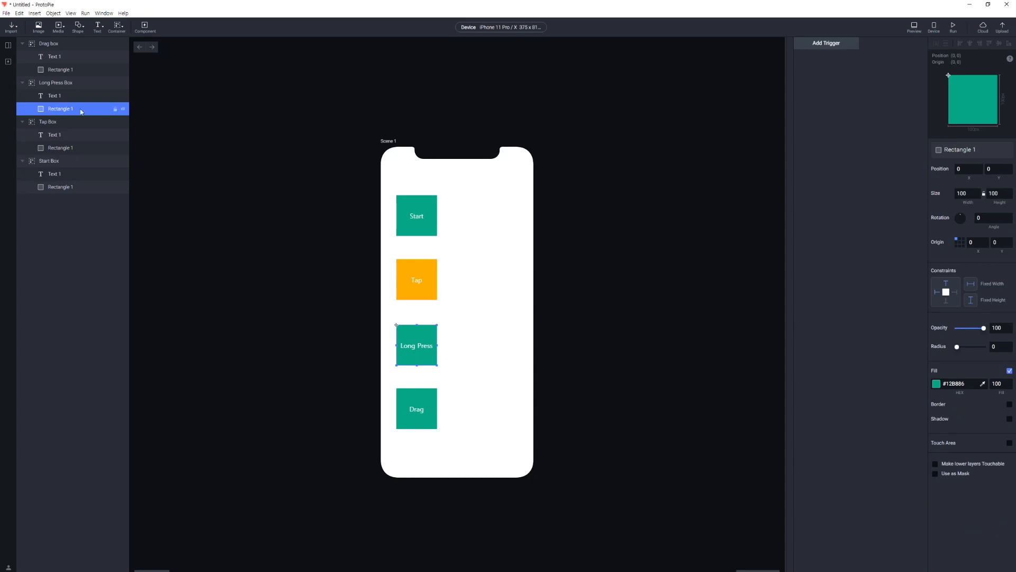
pyautogui.click(937, 385)
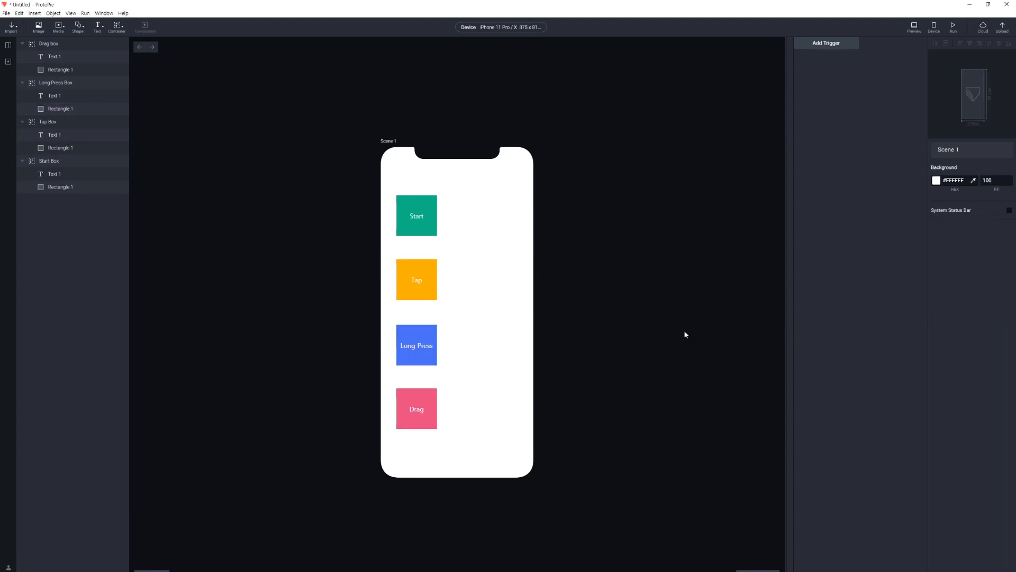
# Collapse all four box containers in the layer list and select Start Box.
pyautogui.click(23, 44)
pyautogui.click(23, 57)
pyautogui.click(22, 70)
pyautogui.click(22, 83)
pyautogui.click(56, 80)
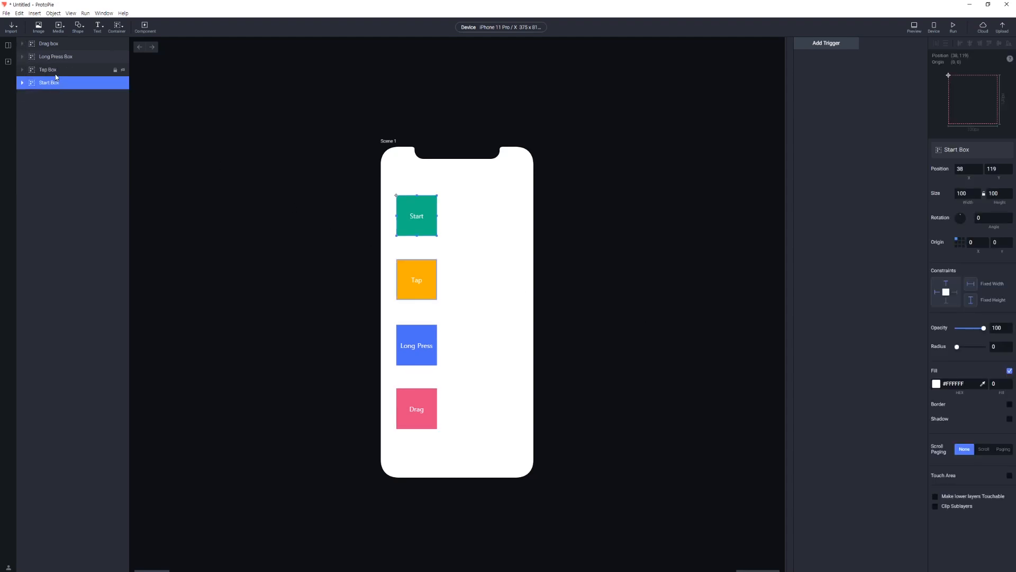
# Expand the Start Box and Tap Box containers and examine Tap Box's text and rectangle layers.
pyautogui.click(22, 82)
pyautogui.click(22, 69)
pyautogui.click(54, 85)
pyautogui.click(56, 95)
pyautogui.click(57, 83)
pyautogui.click(58, 94)
pyautogui.click(60, 86)
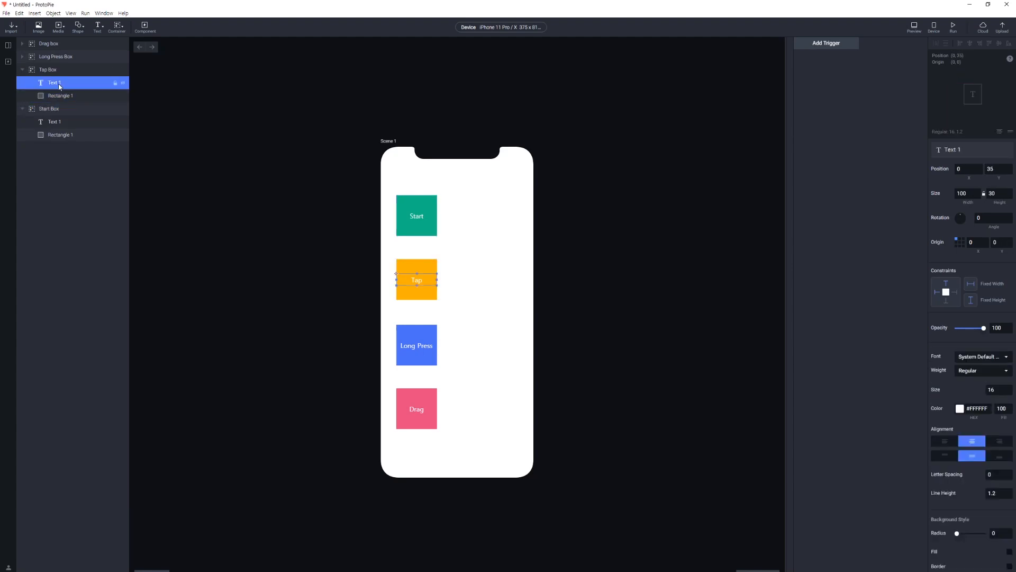
pyautogui.doubleClick(53, 85)
pyautogui.click(61, 95)
pyautogui.click(59, 83)
pyautogui.click(65, 95)
pyautogui.click(62, 83)
pyautogui.click(65, 95)
# Open the names of Start Box's text and rectangle layers for editing.
pyautogui.click(56, 121)
pyautogui.doubleClick(56, 122)
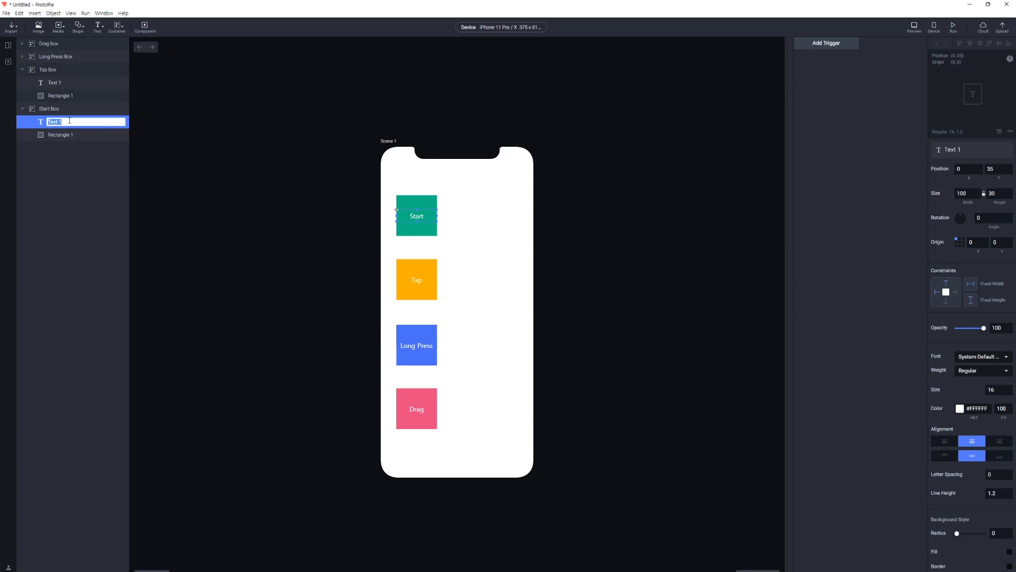
pyautogui.doubleClick(69, 134)
pyautogui.click(70, 123)
pyautogui.doubleClick(77, 122)
pyautogui.click(87, 133)
pyautogui.doubleClick(85, 133)
pyautogui.click(72, 122)
pyautogui.doubleClick(78, 123)
pyautogui.click(84, 135)
pyautogui.doubleClick(84, 135)
pyautogui.click(84, 158)
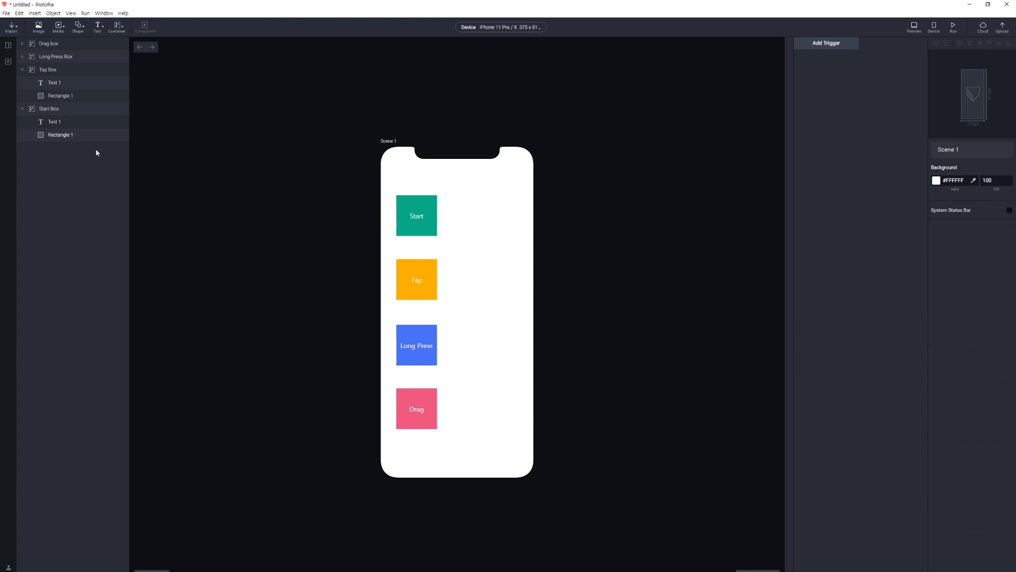
pyautogui.click(53, 123)
pyautogui.doubleClick(53, 122)
pyautogui.click(71, 136)
pyautogui.click(77, 154)
pyautogui.click(58, 122)
pyautogui.doubleClick(57, 122)
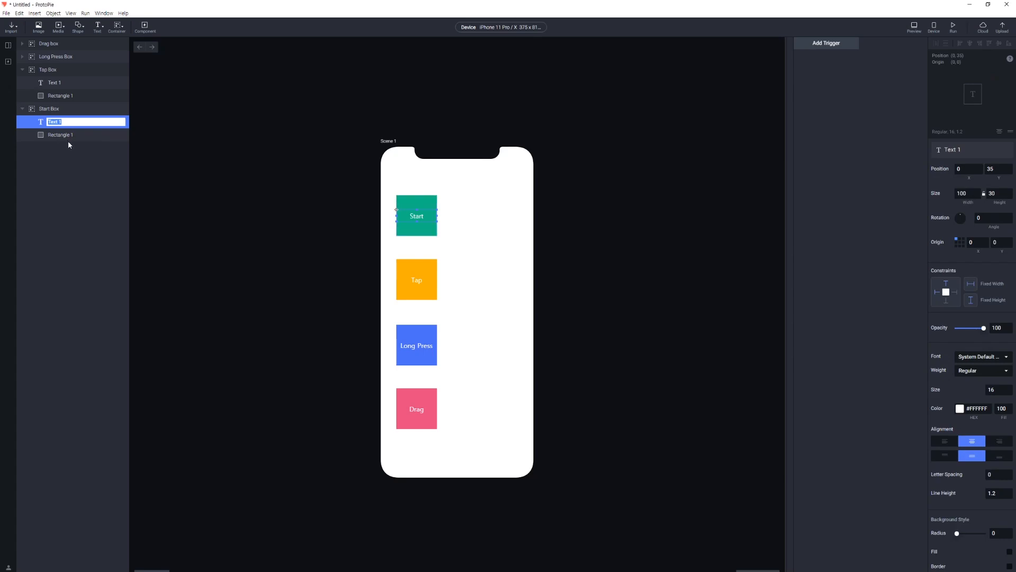
pyautogui.click(68, 142)
# Collapse the Start Box and Tap Box containers and look through the four box containers.
pyautogui.click(22, 109)
pyautogui.click(22, 70)
pyautogui.click(52, 44)
pyautogui.click(54, 56)
pyautogui.click(51, 83)
pyautogui.click(52, 70)
pyautogui.click(56, 58)
pyautogui.click(59, 43)
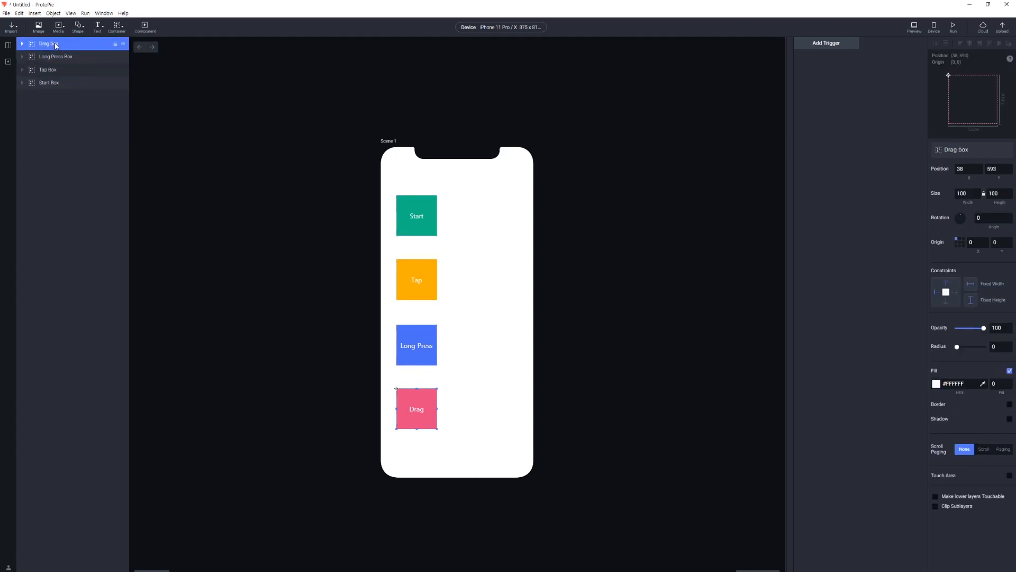
# Select all four boxes on the canvas together and review their shared properties.
pyautogui.click(620, 111)
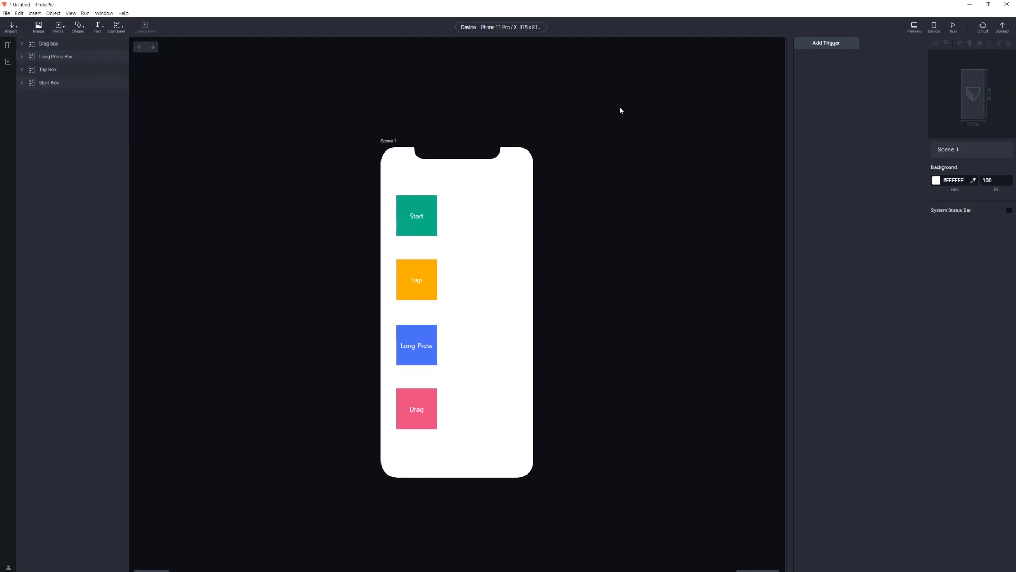
pyautogui.moveTo(554, 111); pyautogui.dragTo(384, 463)
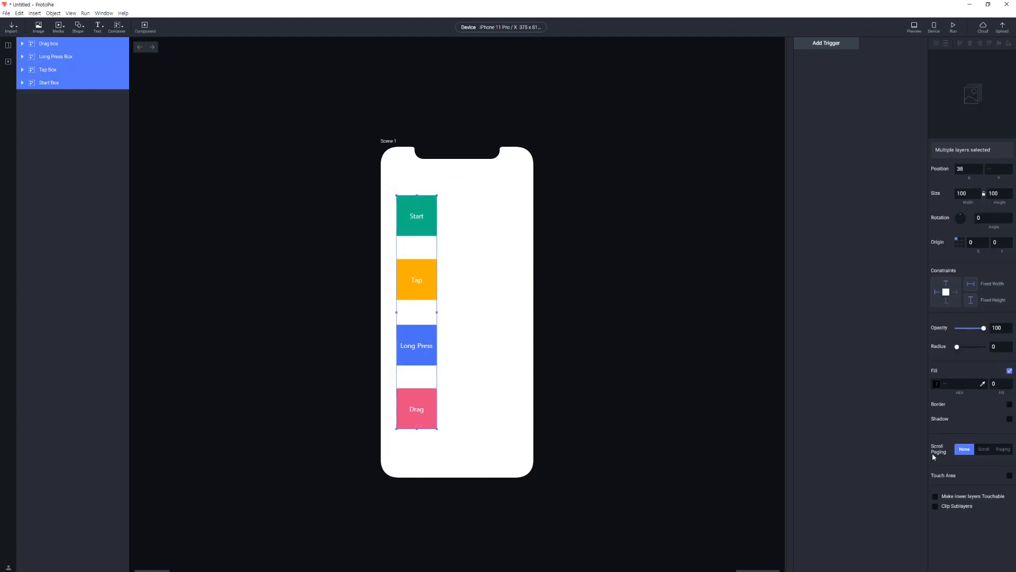
pyautogui.click(747, 328)
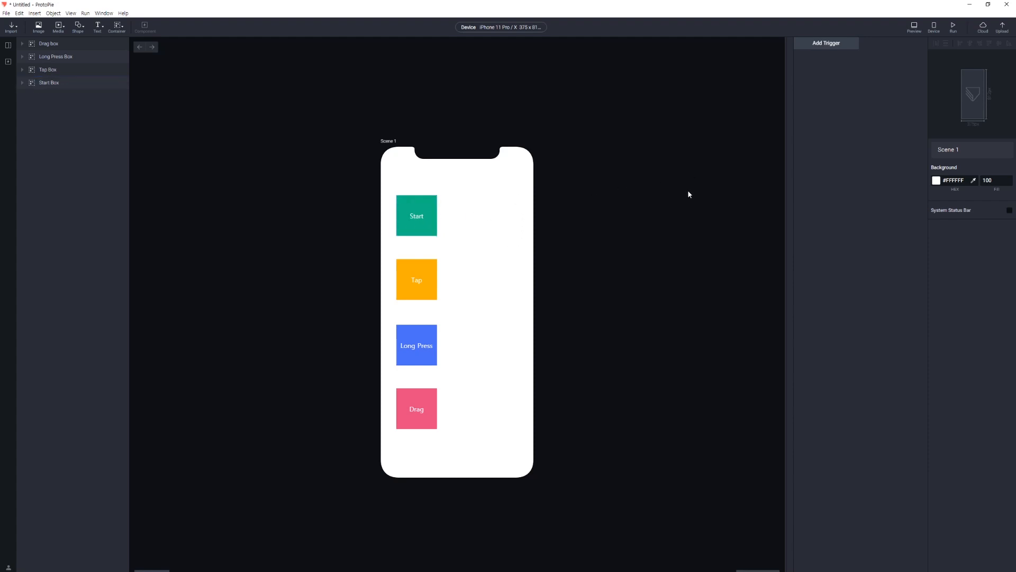
# Add a Start trigger to the scene.
pyautogui.click(824, 48)
pyautogui.click(821, 47)
pyautogui.click(835, 46)
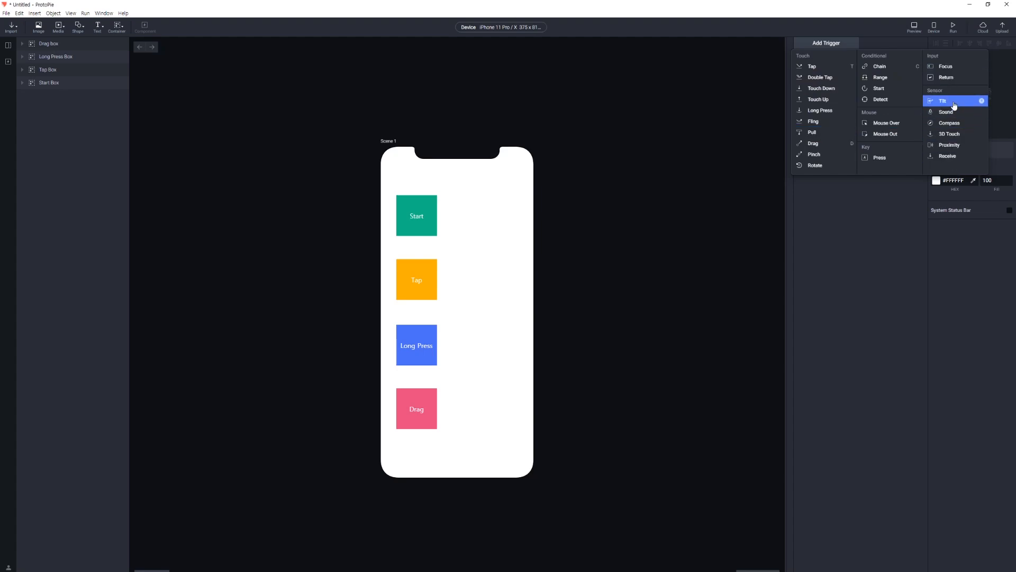
pyautogui.click(890, 92)
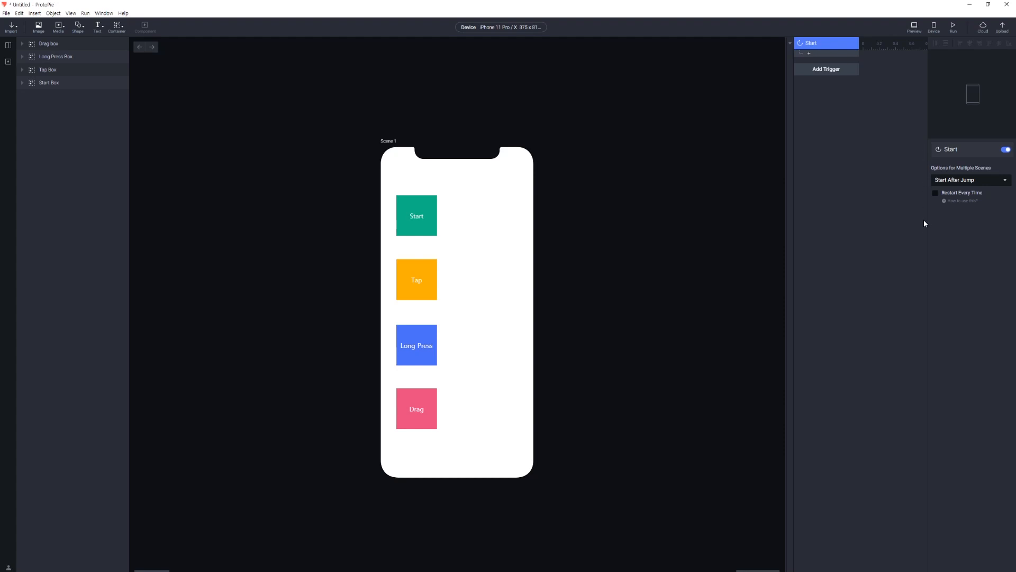
# View the Start trigger's options for multiple scenes and preview the prototype.
pyautogui.click(991, 182)
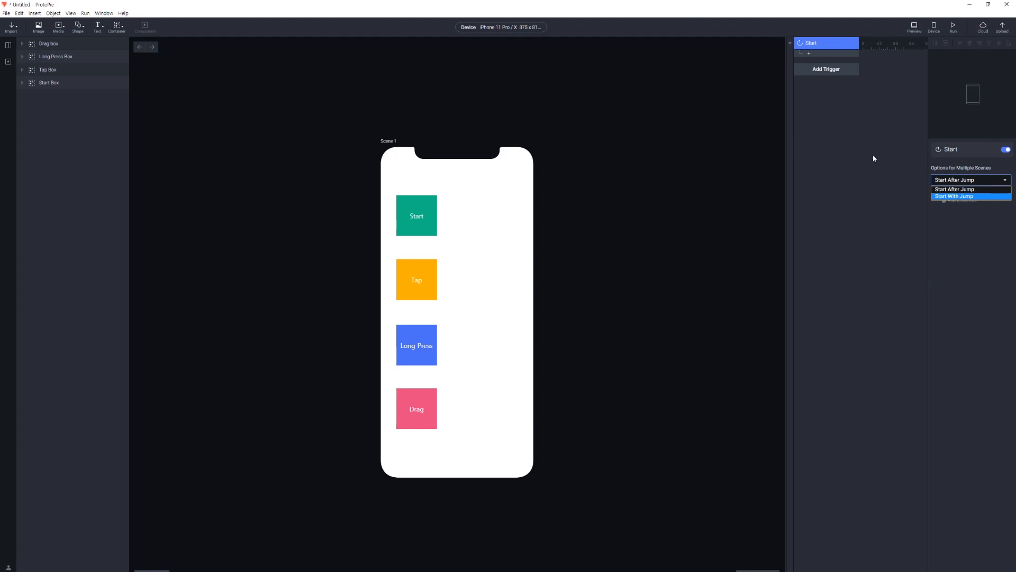
pyautogui.click(914, 27)
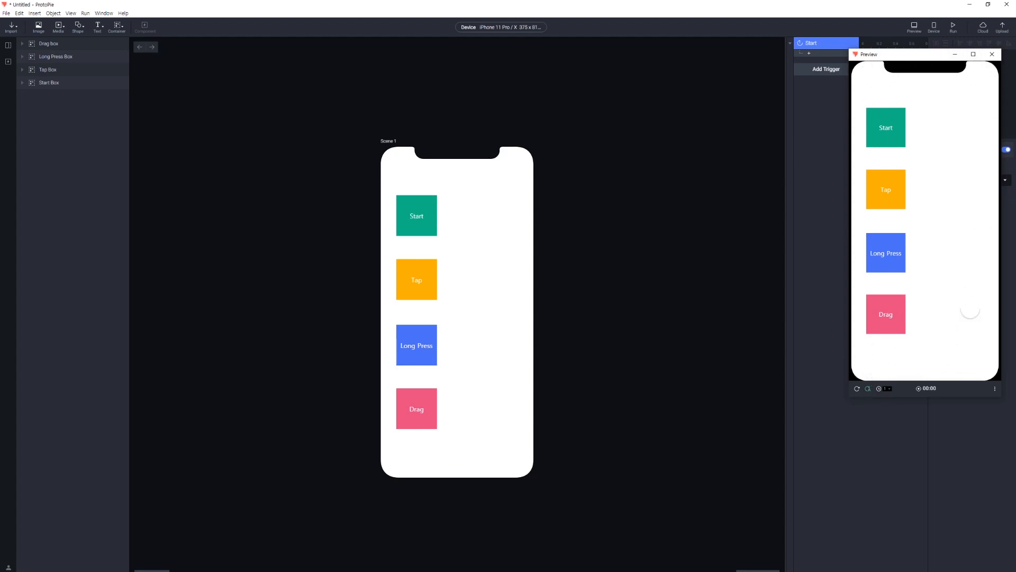
pyautogui.click(955, 54)
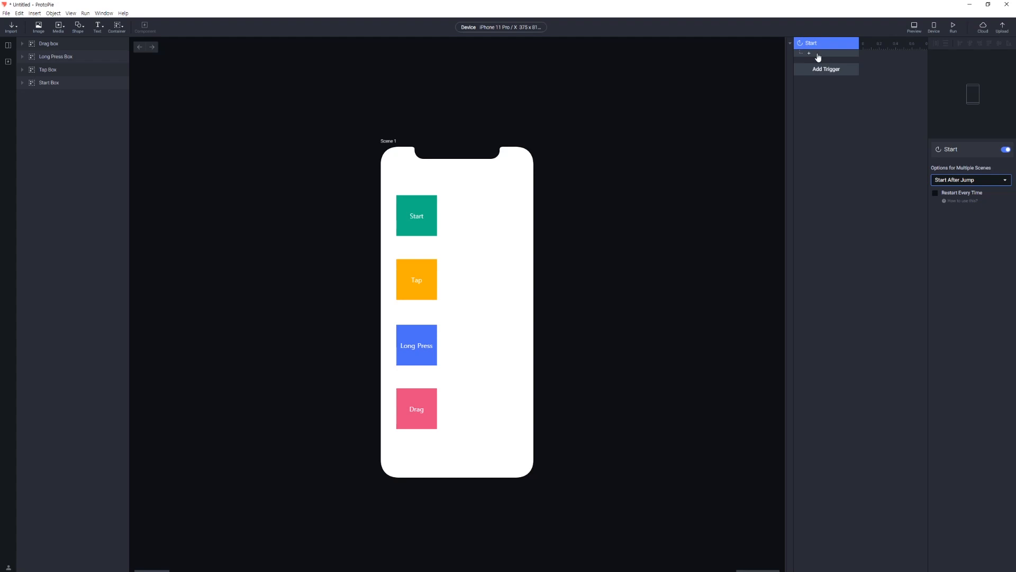
# Add a Move response to the Start trigger.
pyautogui.click(424, 227)
pyautogui.click(504, 234)
pyautogui.click(820, 54)
pyautogui.click(810, 54)
pyautogui.click(819, 57)
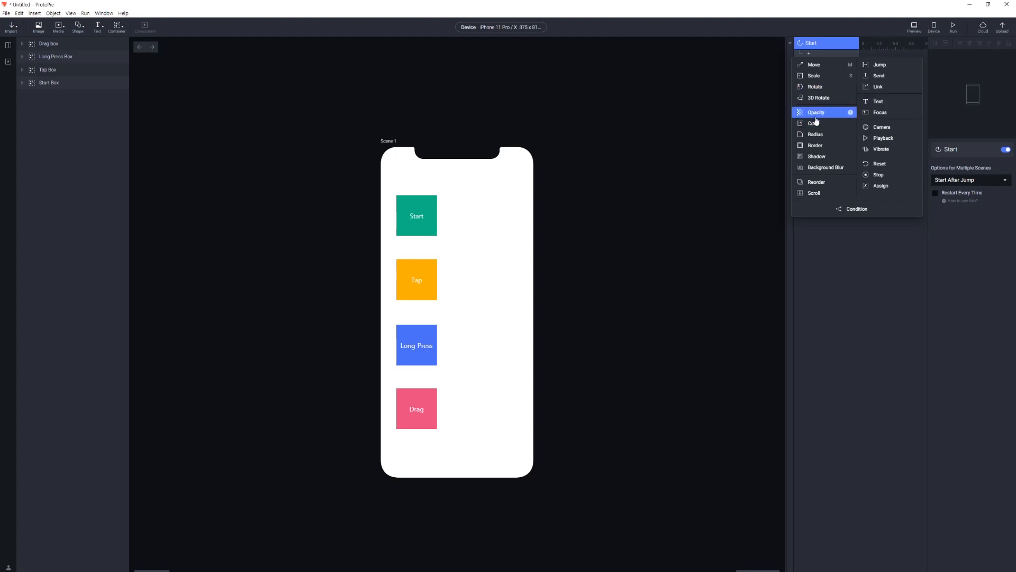
pyautogui.click(825, 67)
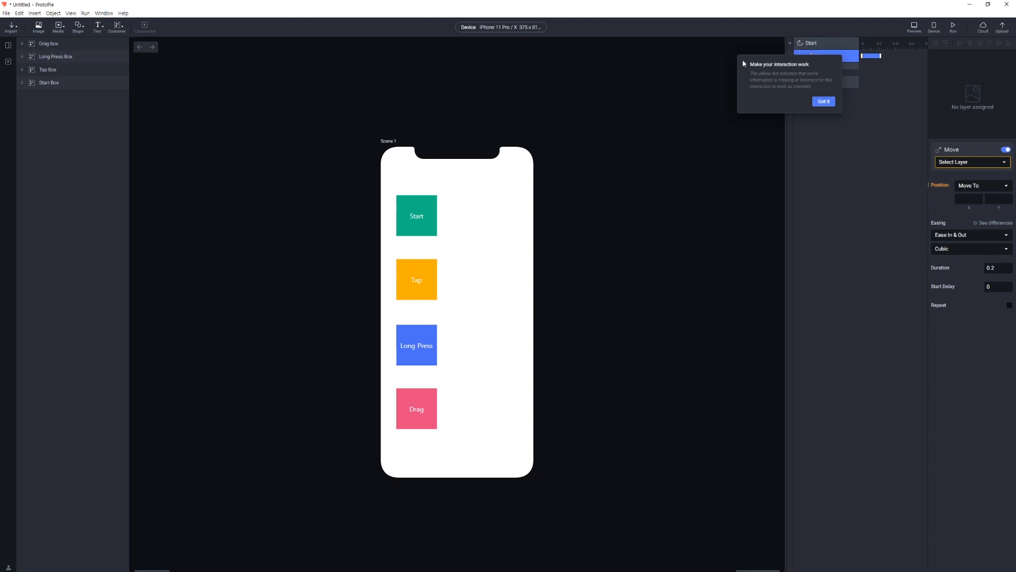
# Dismiss the missing-information hint and reselect the Move response under the Start trigger.
pyautogui.click(823, 101)
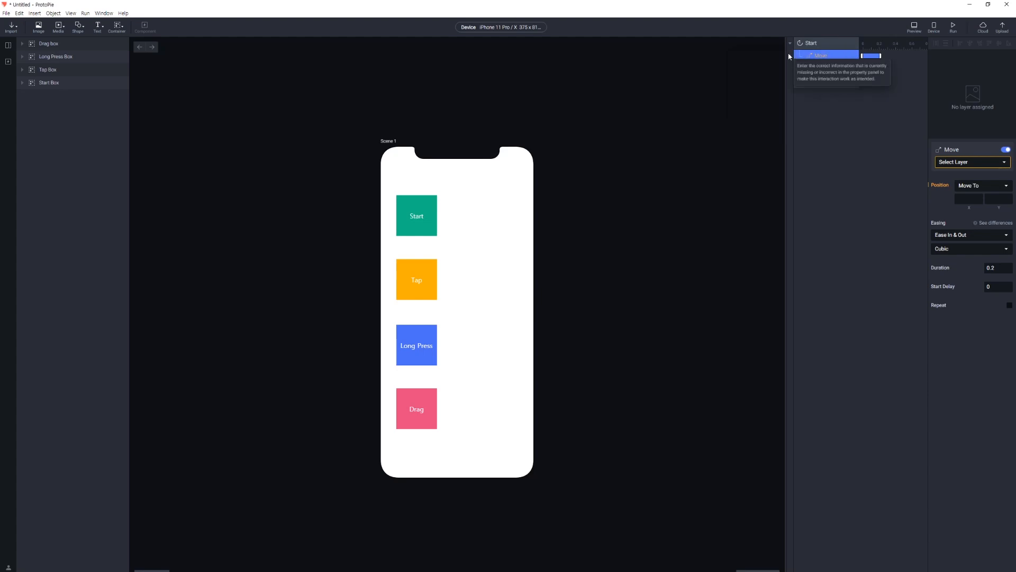
pyautogui.click(828, 46)
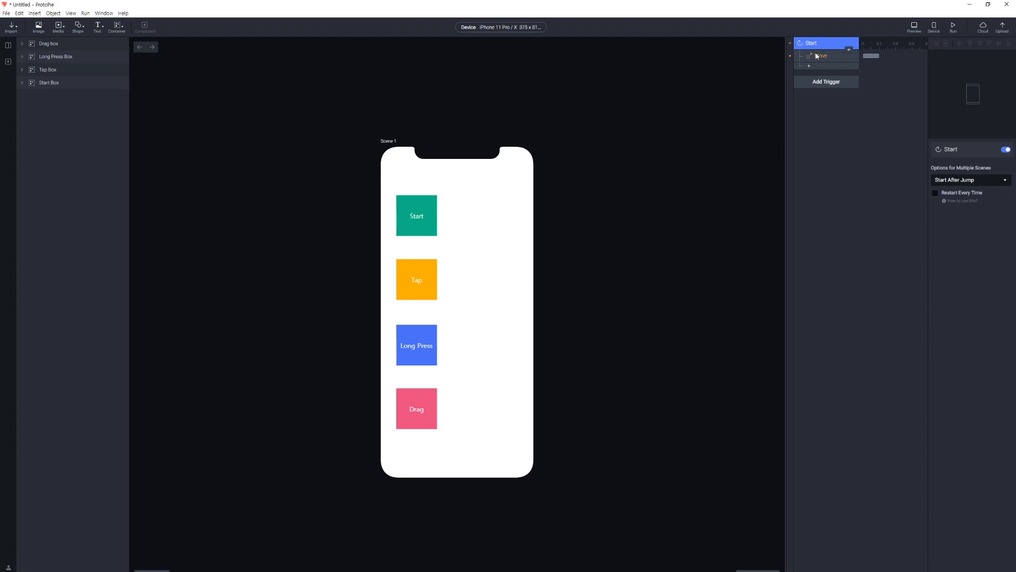
pyautogui.click(817, 55)
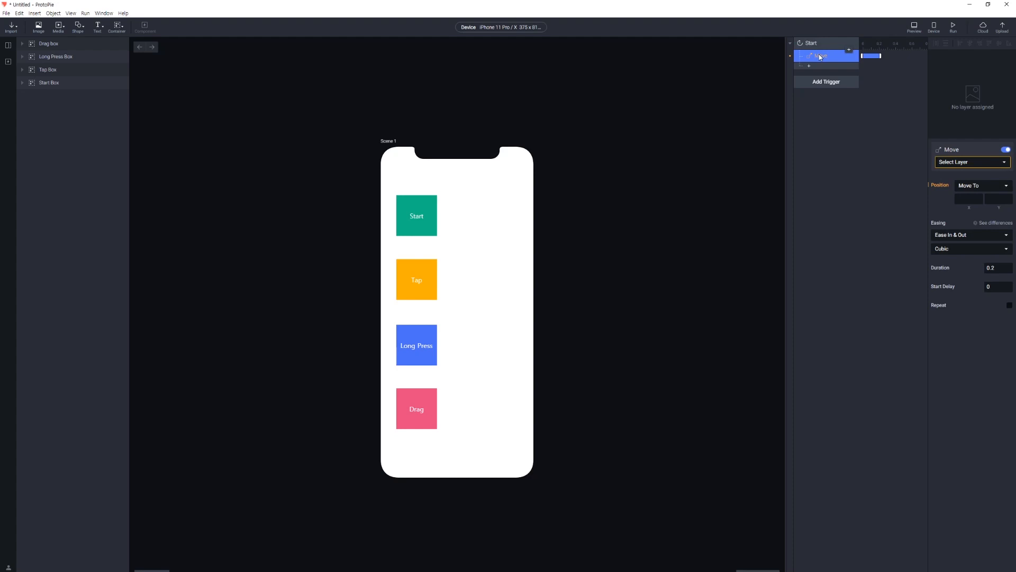
# Assign the Start Box container as the target layer of the Move response.
pyautogui.click(986, 163)
pyautogui.click(987, 163)
pyautogui.click(974, 168)
pyautogui.scroll(-2, 968, 212)
pyautogui.click(968, 168)
pyautogui.click(968, 167)
pyautogui.scroll(-2, 972, 243)
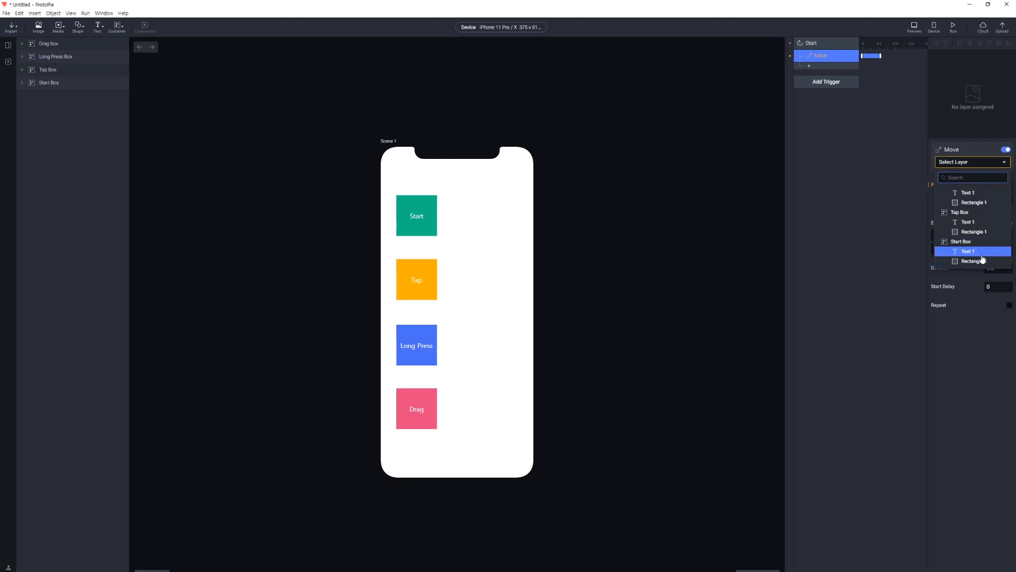
pyautogui.click(955, 242)
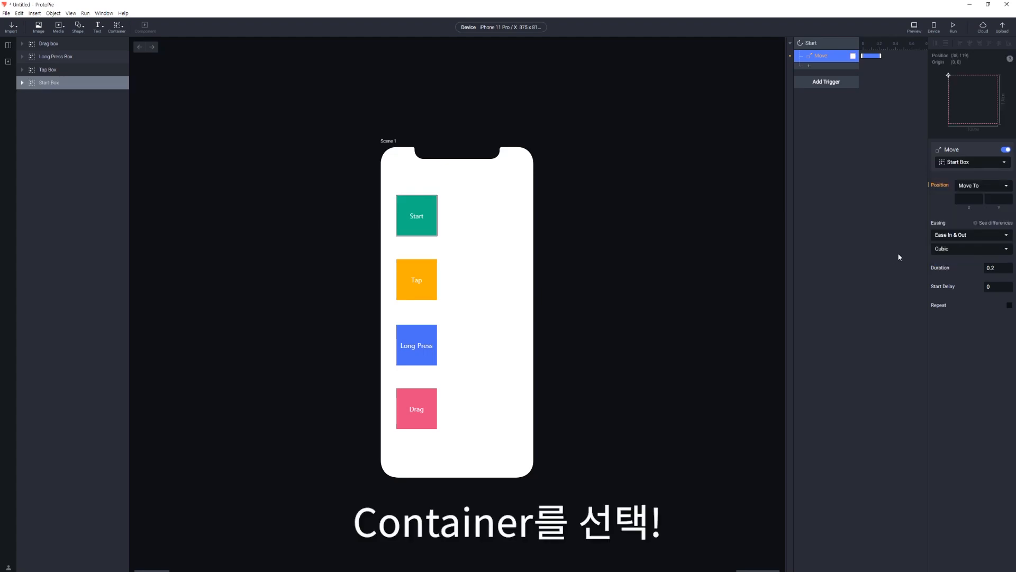
pyautogui.click(966, 164)
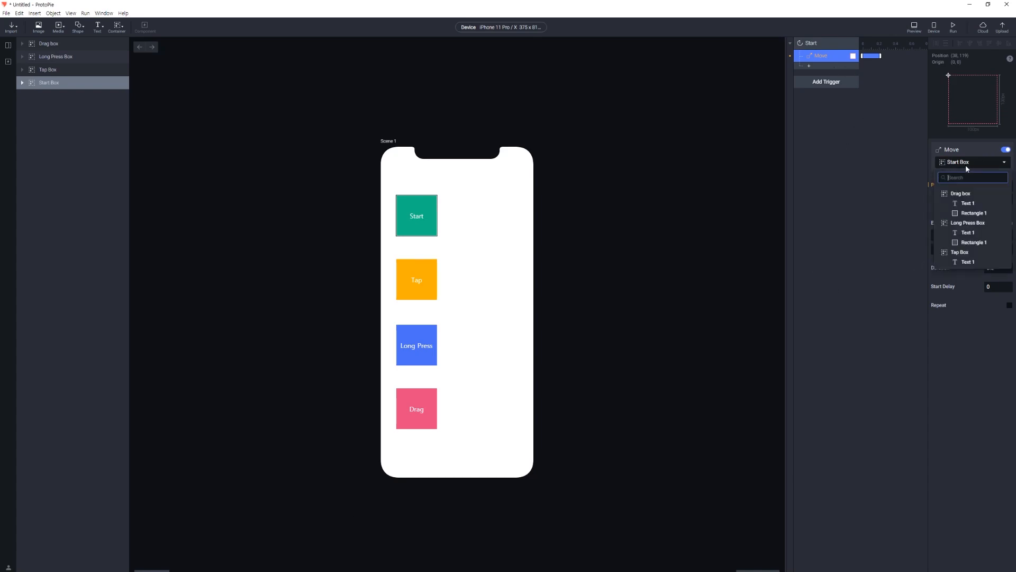
pyautogui.click(963, 166)
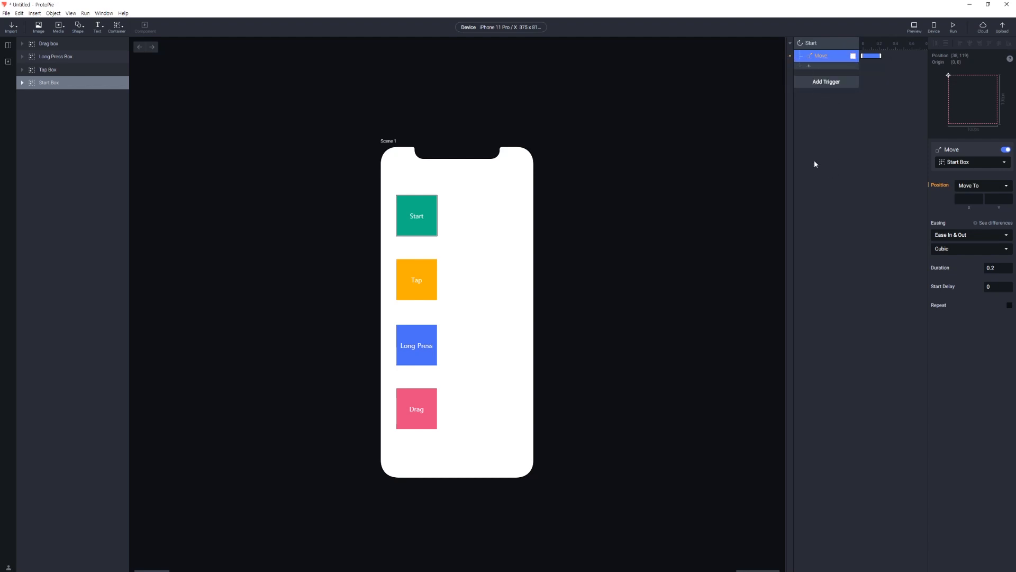
# View the Move response's coordinate fields and position modes, and examine the Start box's position on the canvas.
pyautogui.click(963, 198)
pyautogui.click(985, 201)
pyautogui.click(963, 199)
pyautogui.click(973, 187)
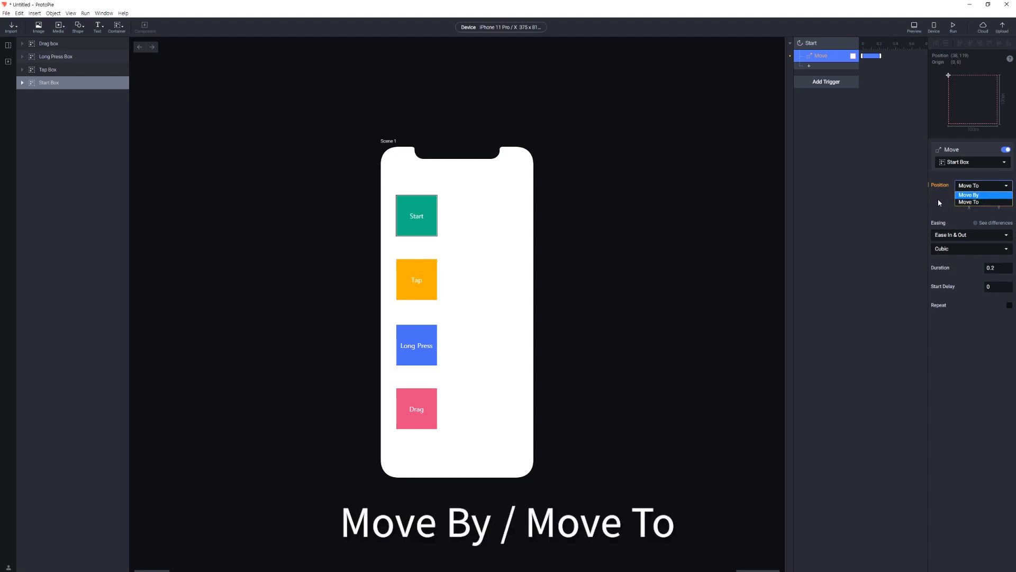
pyautogui.click(432, 195)
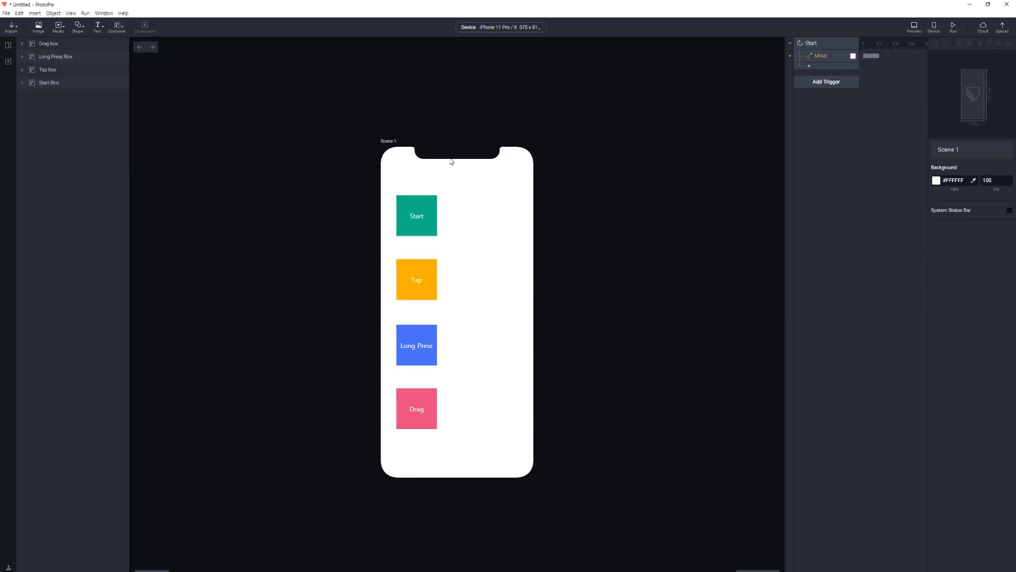
pyautogui.click(433, 208)
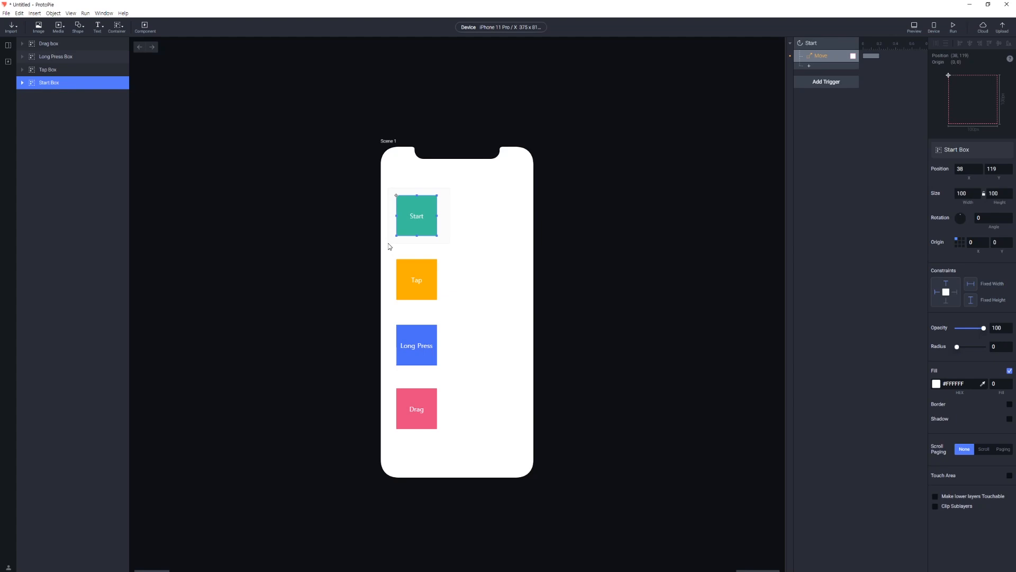
pyautogui.click(447, 240)
pyautogui.click(411, 216)
pyautogui.moveTo(390, 193); pyautogui.dragTo(439, 245)
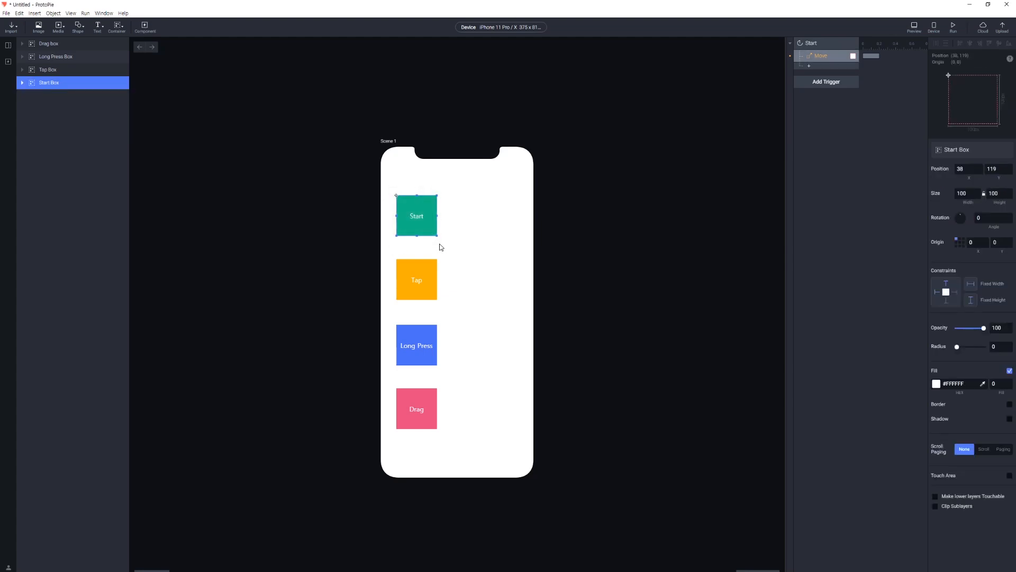
pyautogui.click(441, 245)
# Compare the Move By and Move To position modes and inspect the positions of the Start, Long Press and Drag boxes.
pyautogui.click(818, 57)
pyautogui.click(980, 190)
pyautogui.click(980, 197)
pyautogui.click(980, 188)
pyautogui.click(980, 197)
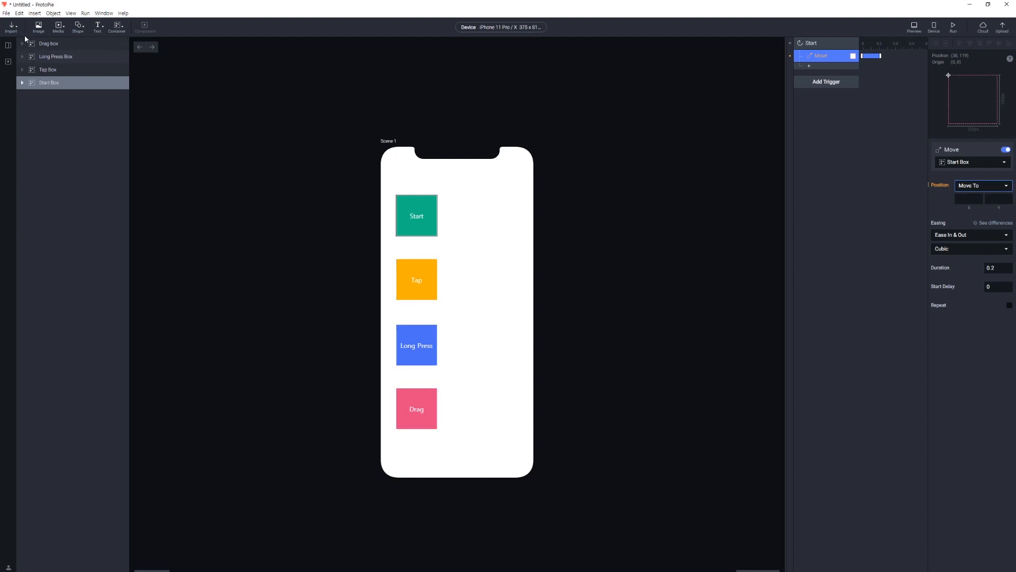
pyautogui.click(37, 83)
pyautogui.click(58, 56)
pyautogui.click(60, 47)
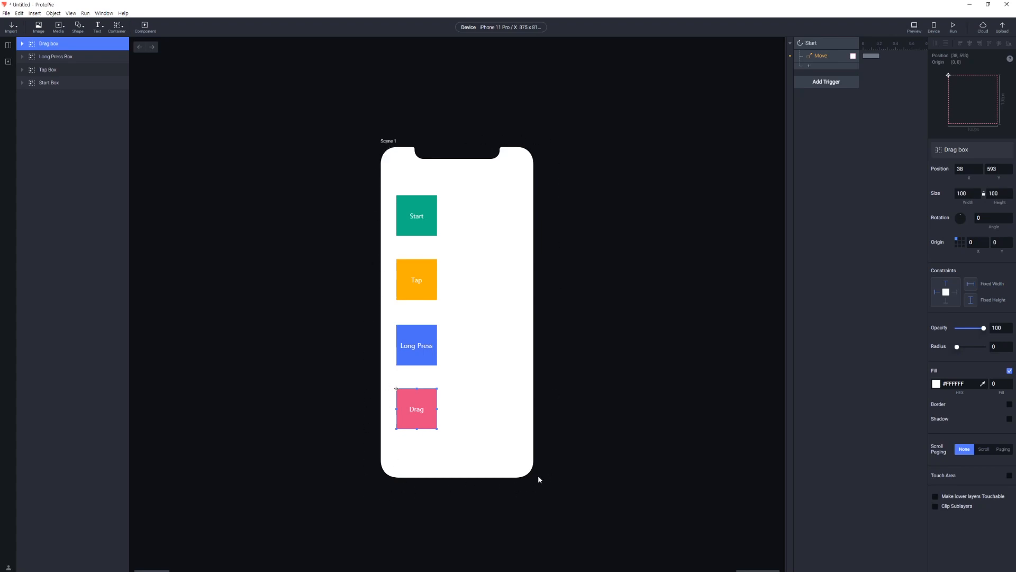
pyautogui.click(56, 86)
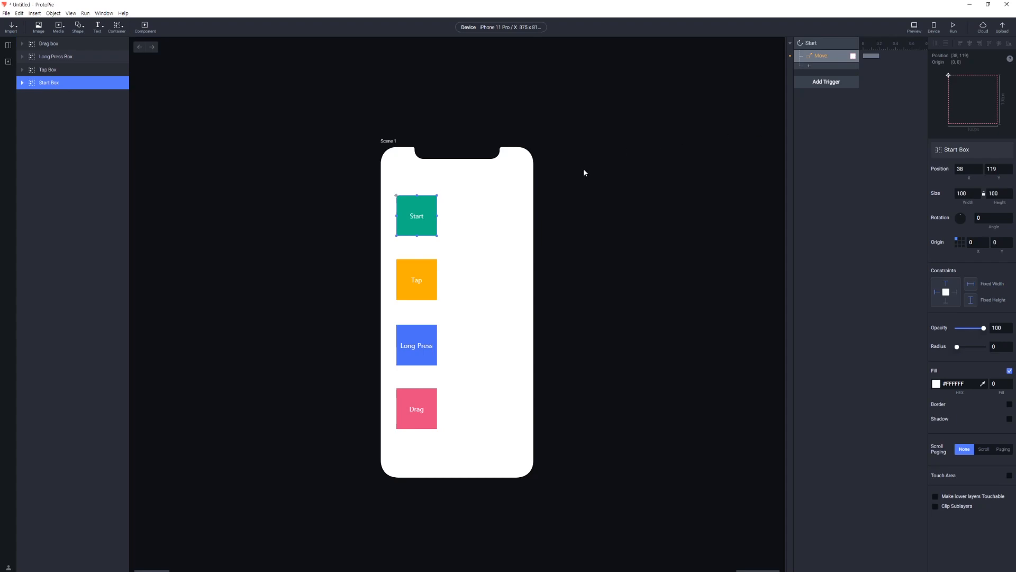
# Set the Start Box's Move response to Move To with X 0 and Y 0.
pyautogui.click(834, 56)
pyautogui.click(981, 186)
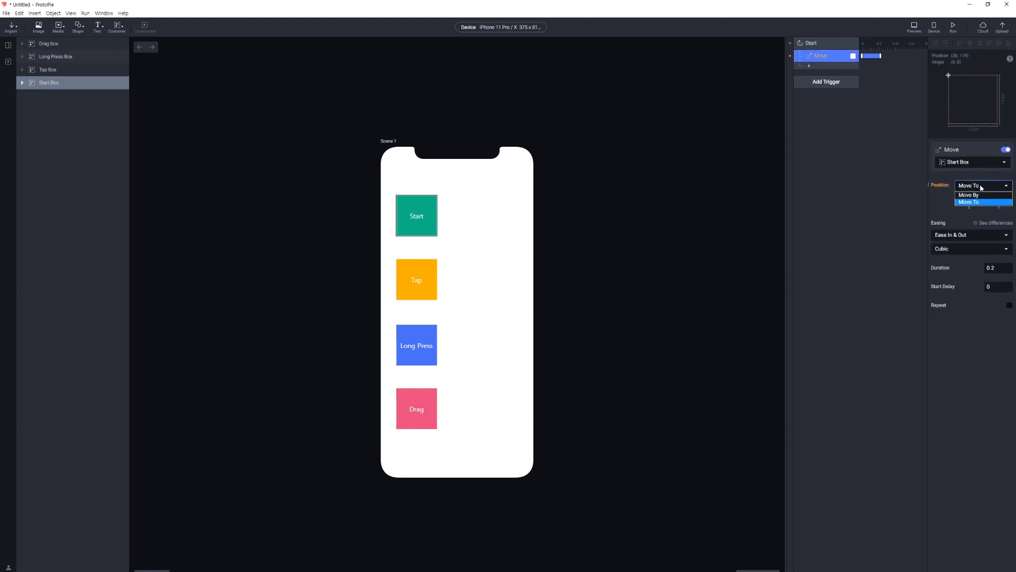
pyautogui.click(981, 186)
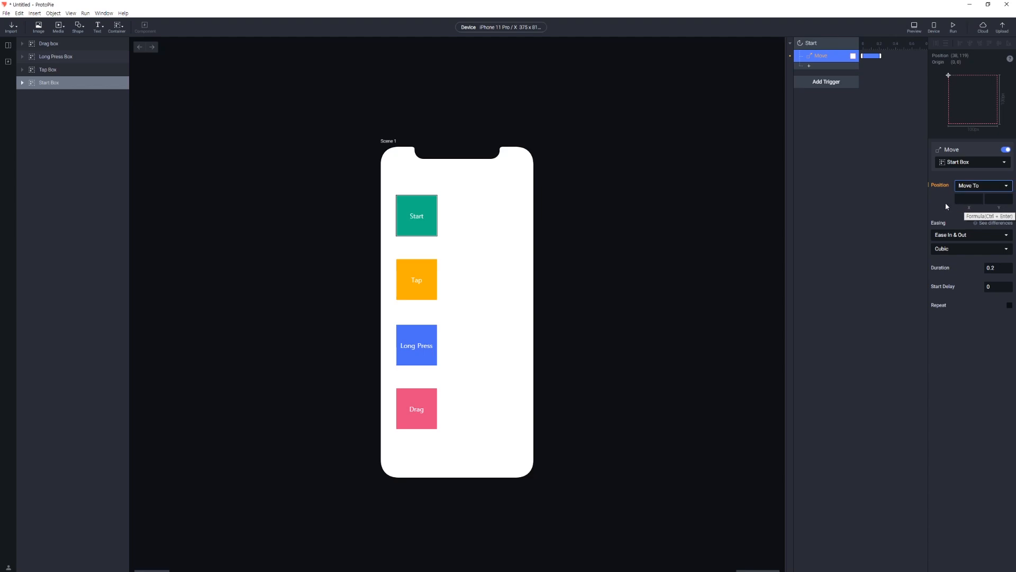
pyautogui.press('Tab')
pyautogui.write('0')
pyautogui.press('Tab')
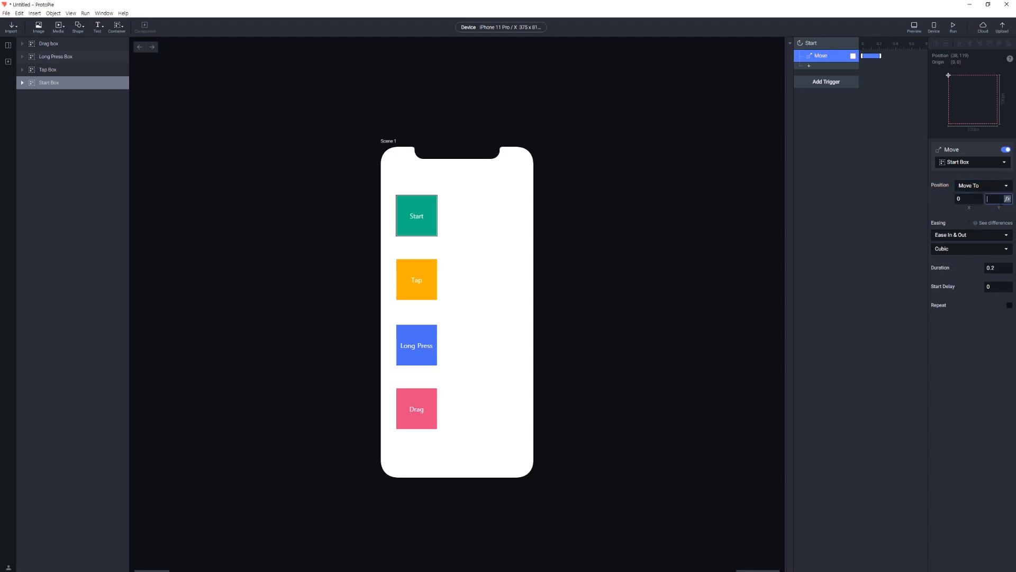
# Preview the Start box's movement on the desktop and close the preview.
pyautogui.click(434, 202)
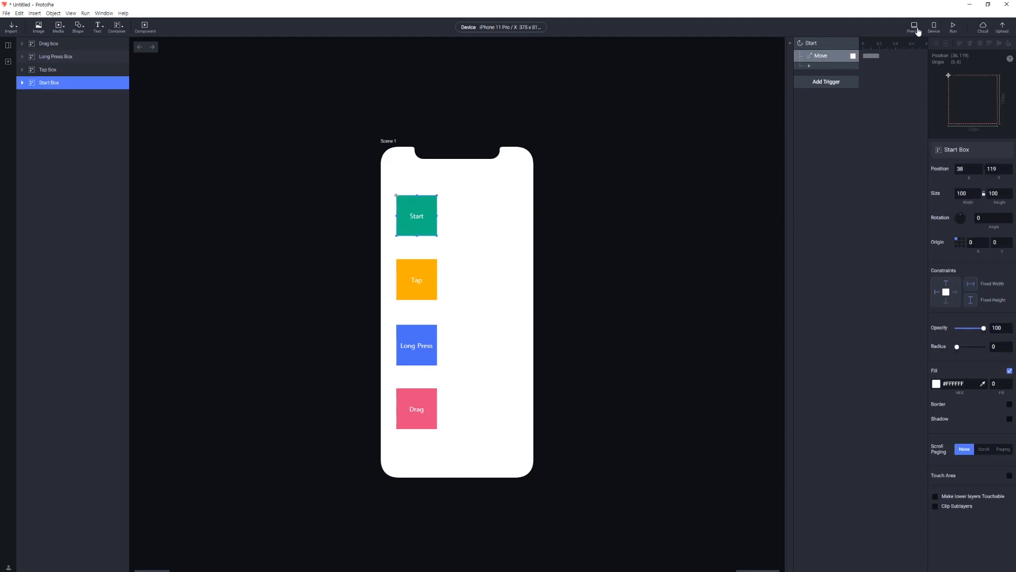
pyautogui.click(918, 31)
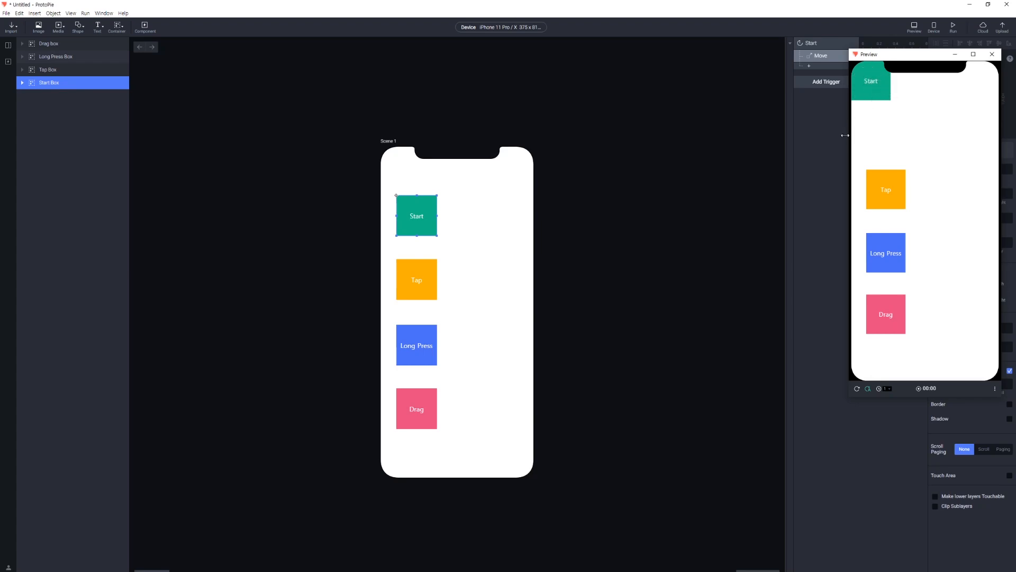
pyautogui.click(992, 54)
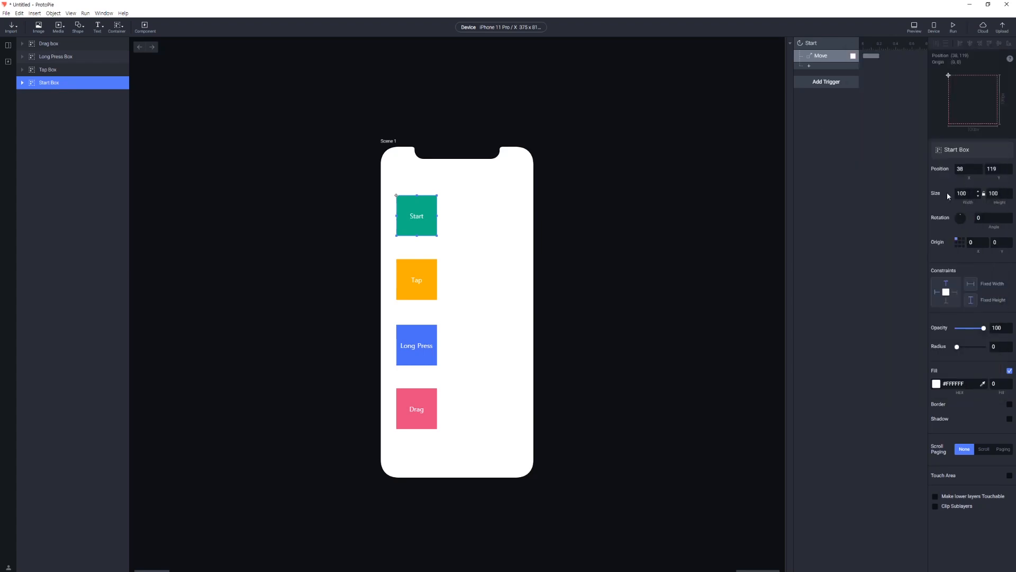
# Switch the Start Box's Move response to Move By and set its X distance to 150.
pyautogui.click(456, 229)
pyautogui.click(830, 57)
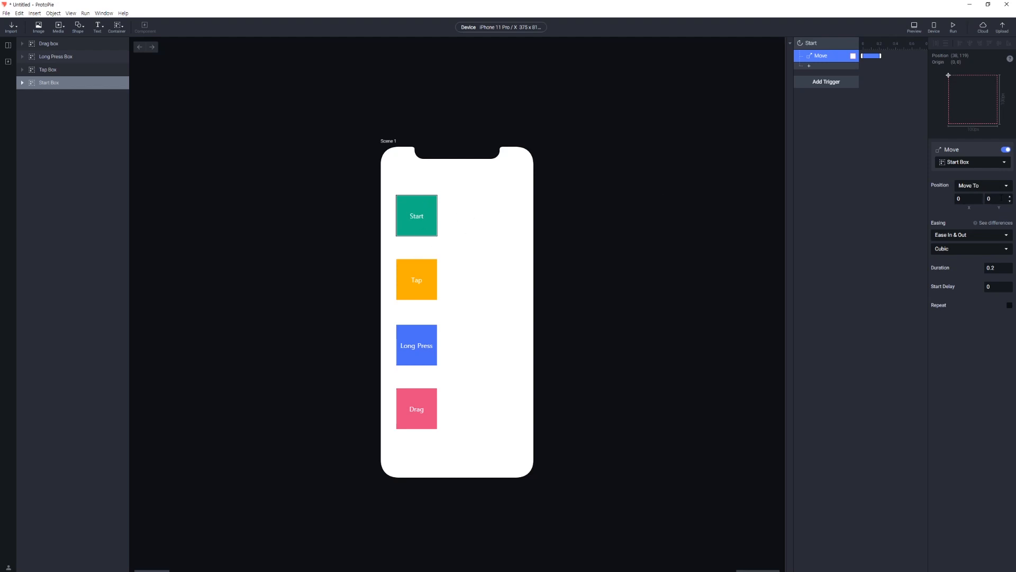
pyautogui.click(984, 187)
pyautogui.click(985, 196)
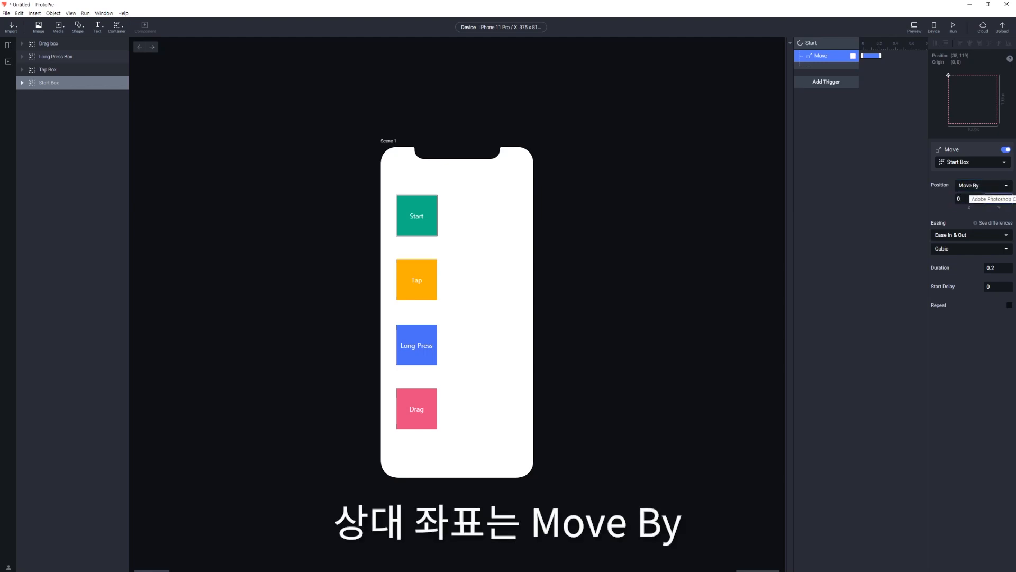
pyautogui.click(985, 200)
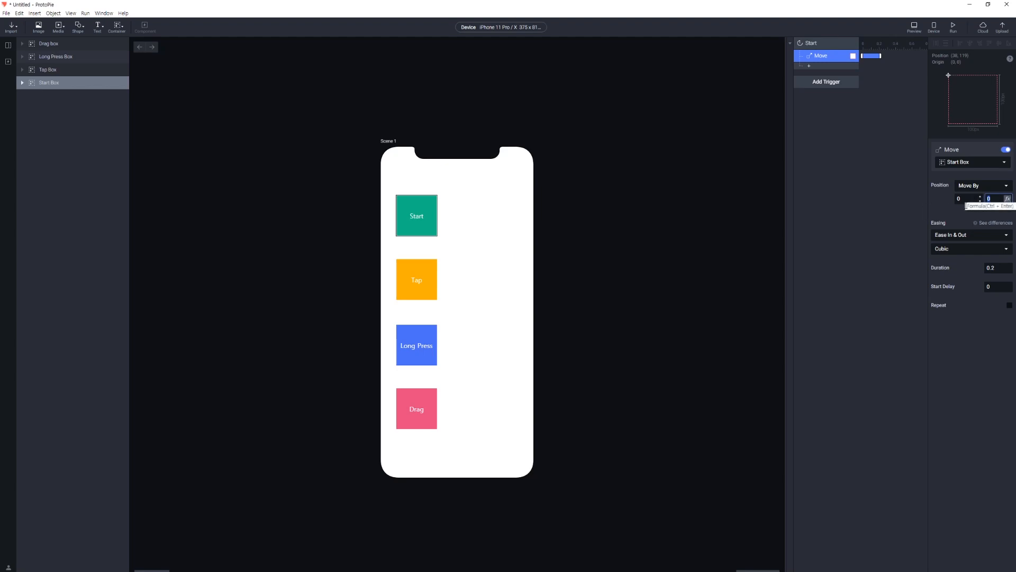
pyautogui.click(960, 199)
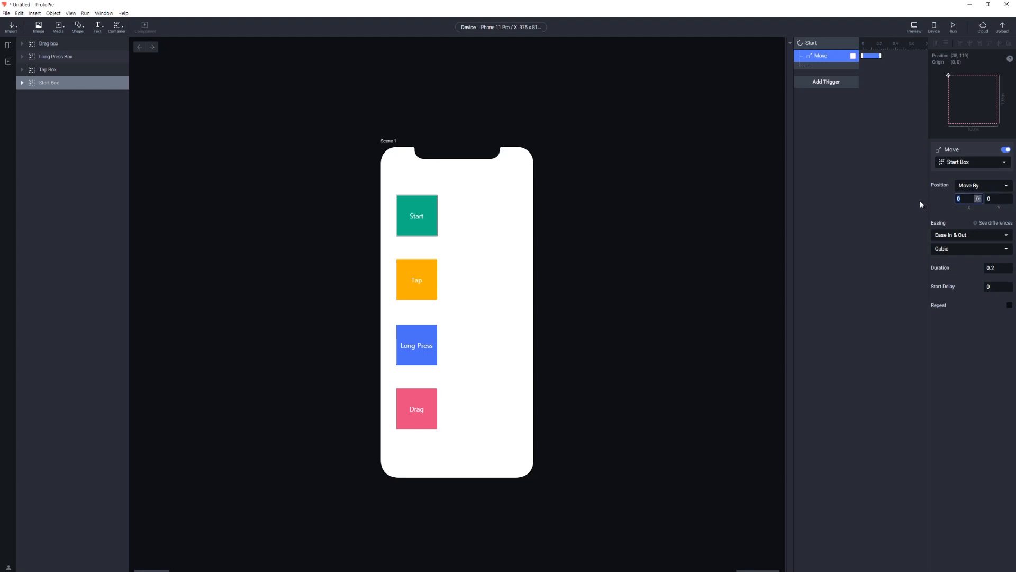
pyautogui.write('150')
pyautogui.press('Return')
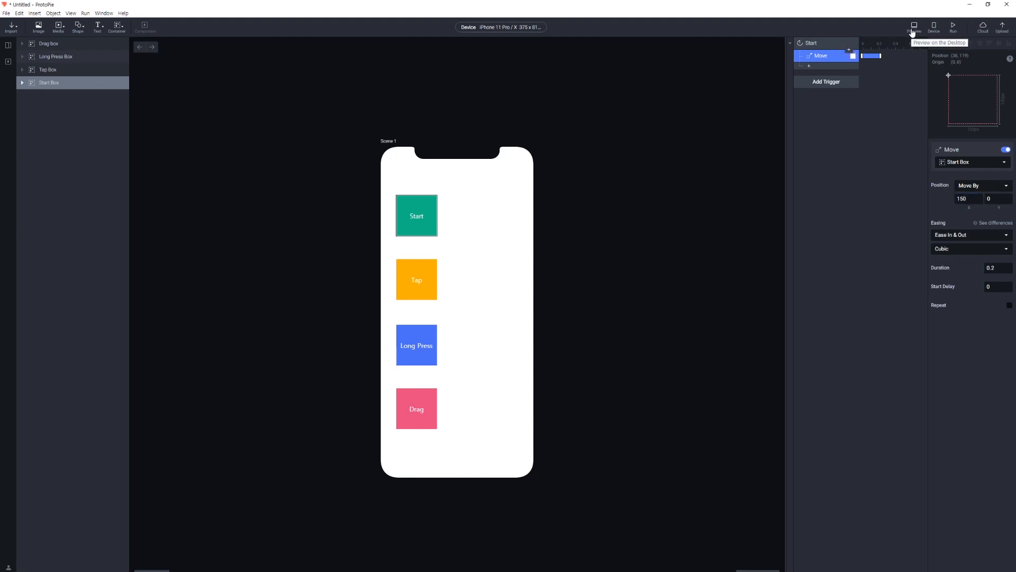
# Preview the Start box's relative movement and replay it beside the properties.
pyautogui.click(961, 199)
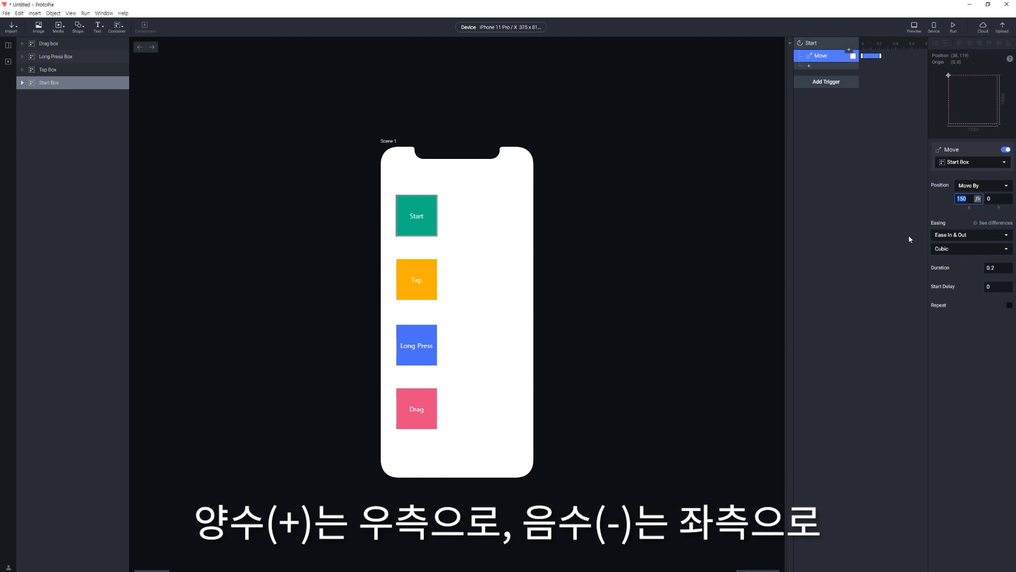
pyautogui.click(957, 198)
pyautogui.click(911, 26)
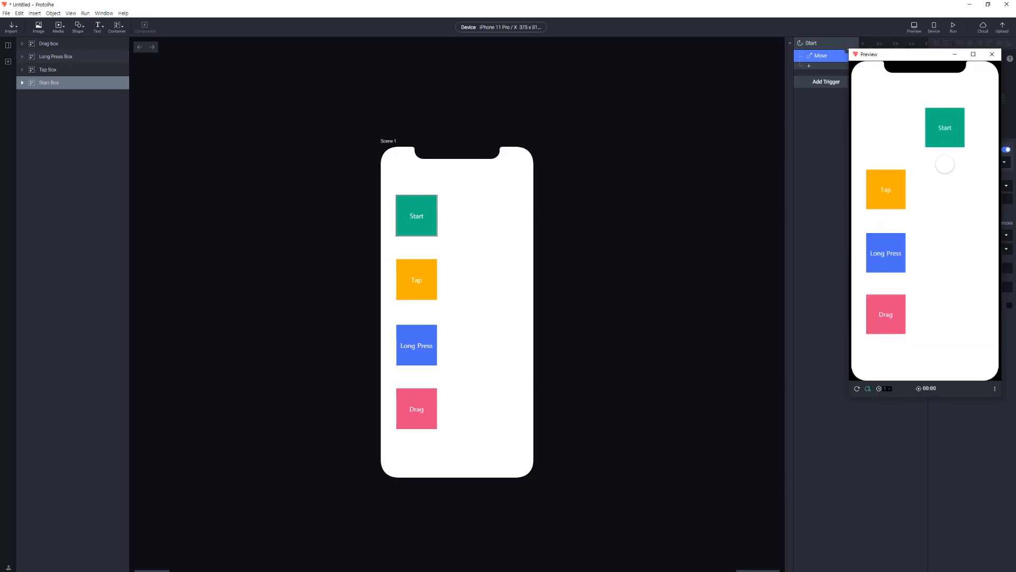
pyautogui.moveTo(929, 58); pyautogui.dragTo(774, 186)
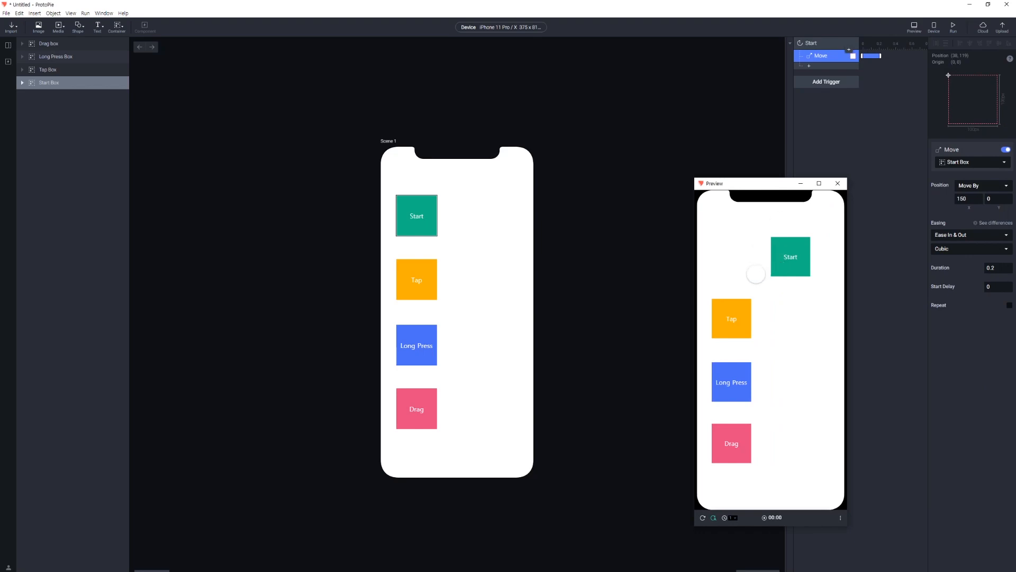
pyautogui.click(703, 517)
# Try a larger X distance for the Start Box's Move response and preview it.
pyautogui.click(964, 198)
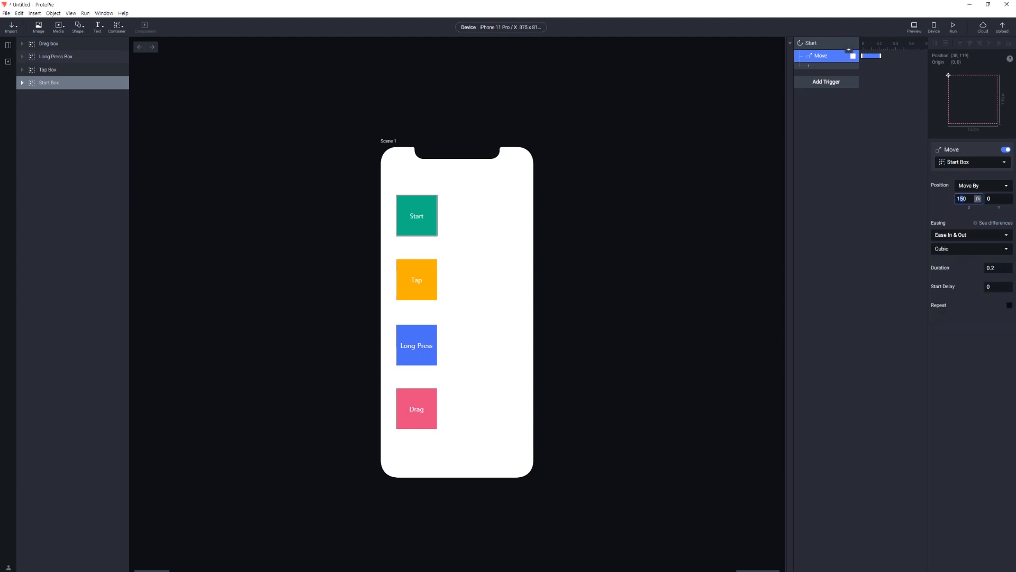
pyautogui.click(849, 259)
pyautogui.click(913, 27)
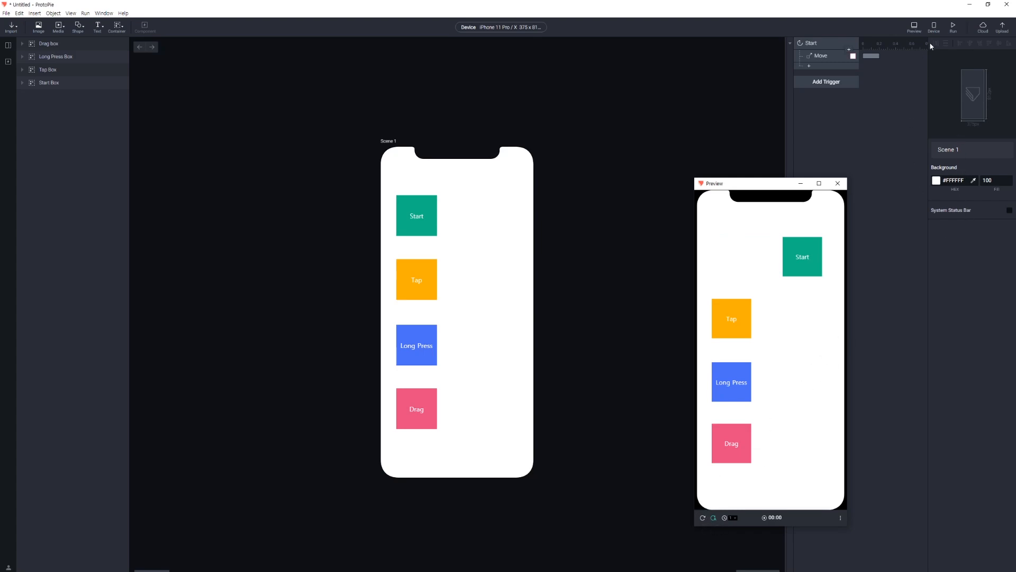
pyautogui.click(914, 27)
# Set the Move response's X distance to 200 for the Start Box.
pyautogui.click(845, 58)
pyautogui.hotkey('ctrl', 'a')
pyautogui.write('200')
pyautogui.press('Return')
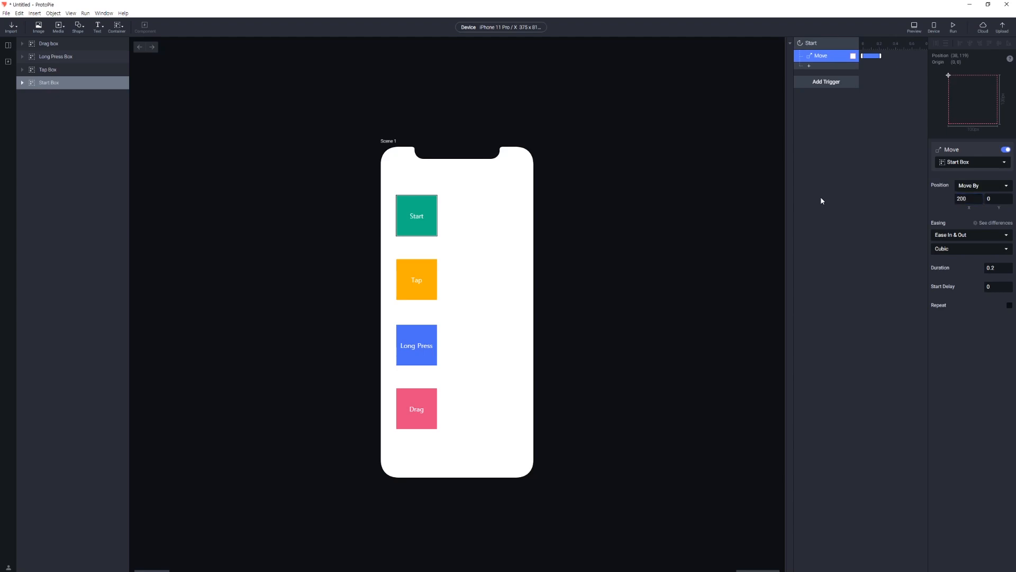
# Preview the Start box's updated movement, replay it, and return to the scene.
pyautogui.click(915, 29)
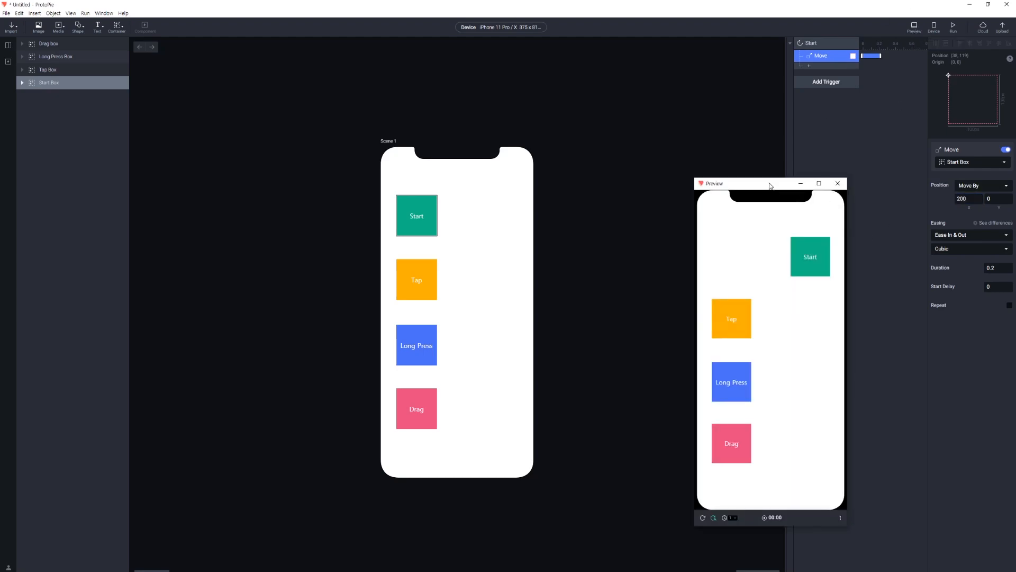
pyautogui.moveTo(751, 183); pyautogui.dragTo(798, 191)
pyautogui.click(749, 525)
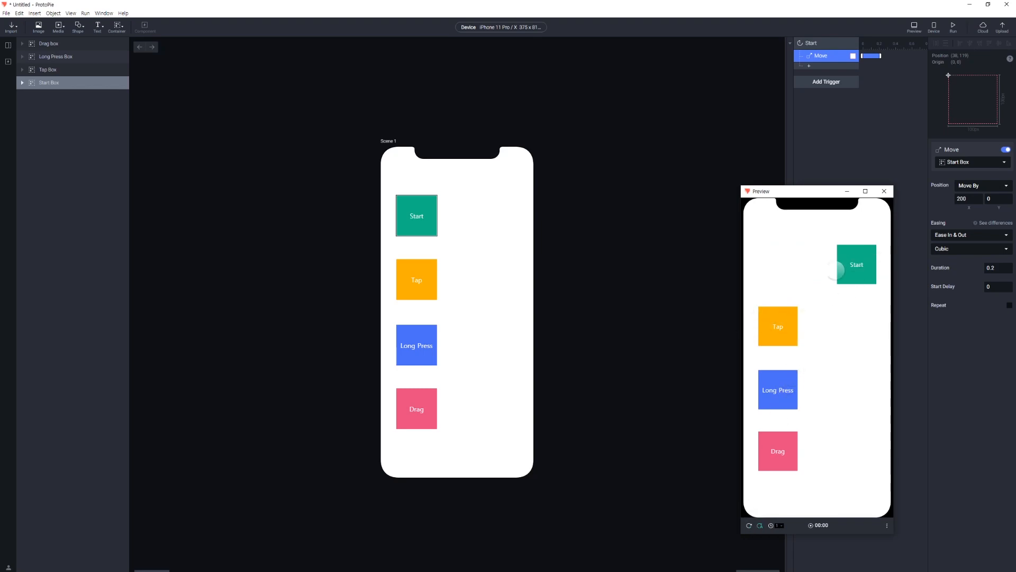
pyautogui.click(749, 525)
pyautogui.click(814, 118)
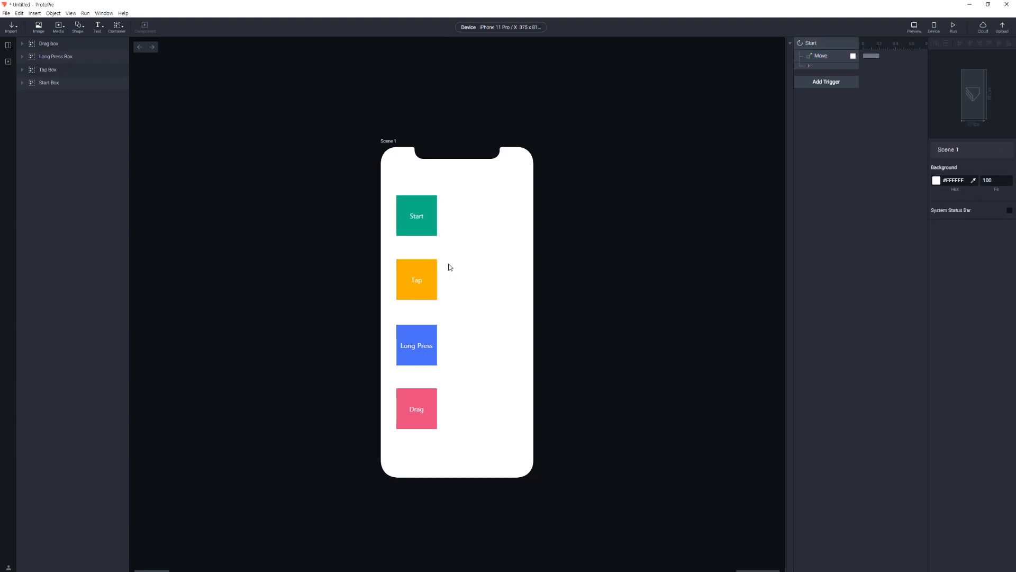
# Add a Tap trigger for the Tap Box and check the trigger's target layer choices.
pyautogui.click(429, 263)
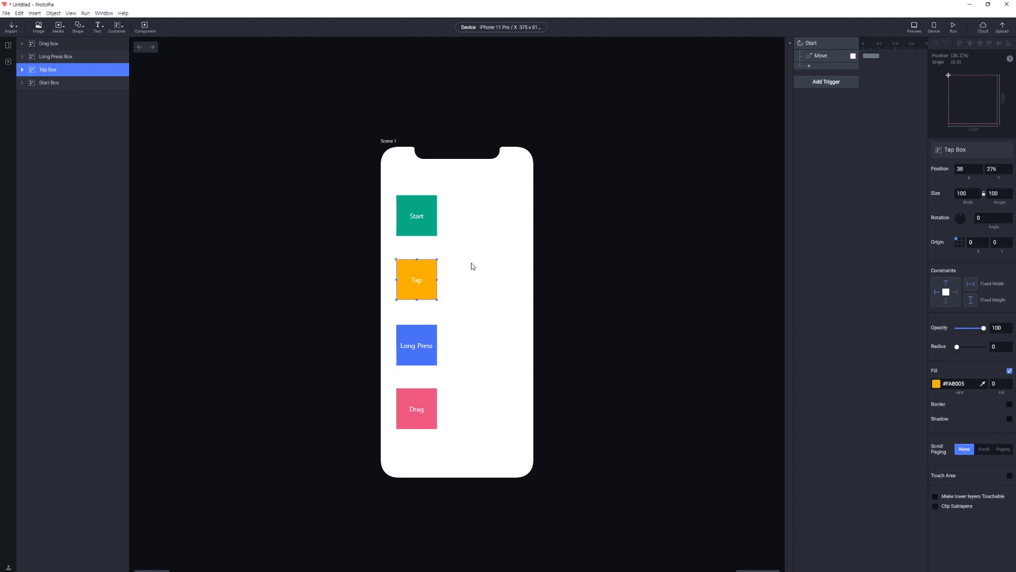
pyautogui.click(824, 84)
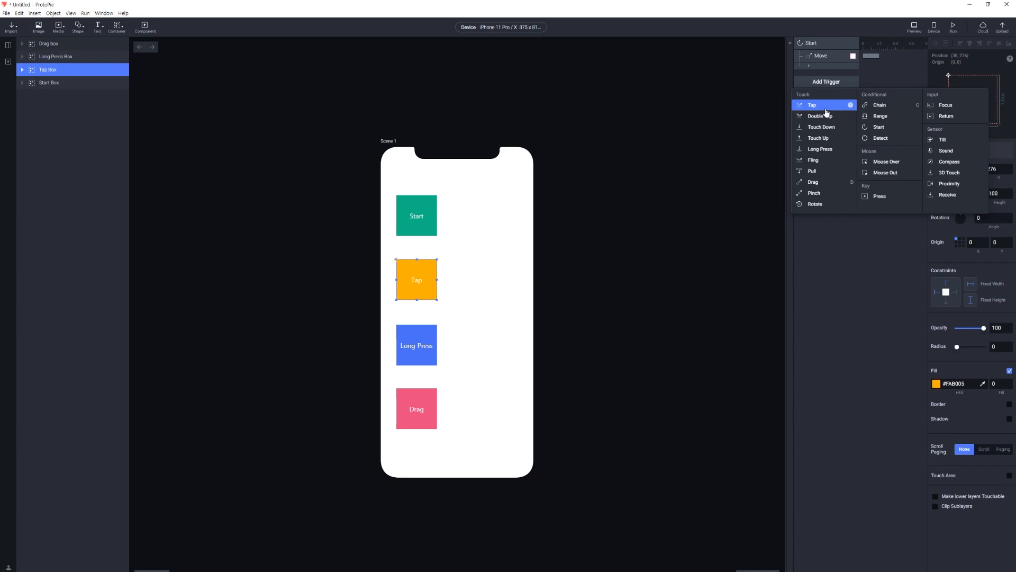
pyautogui.click(825, 109)
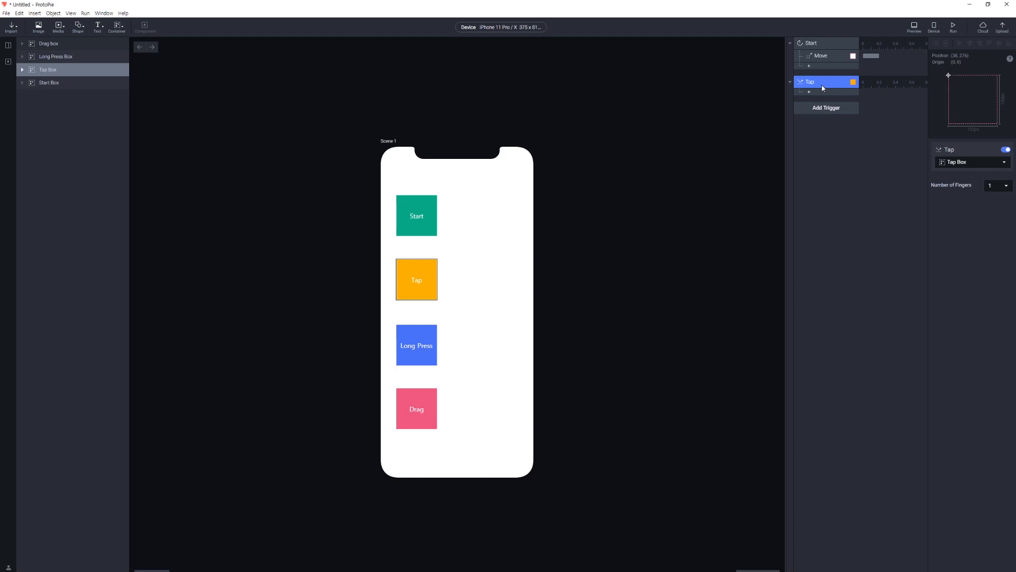
pyautogui.click(970, 163)
pyautogui.click(973, 164)
pyautogui.click(654, 191)
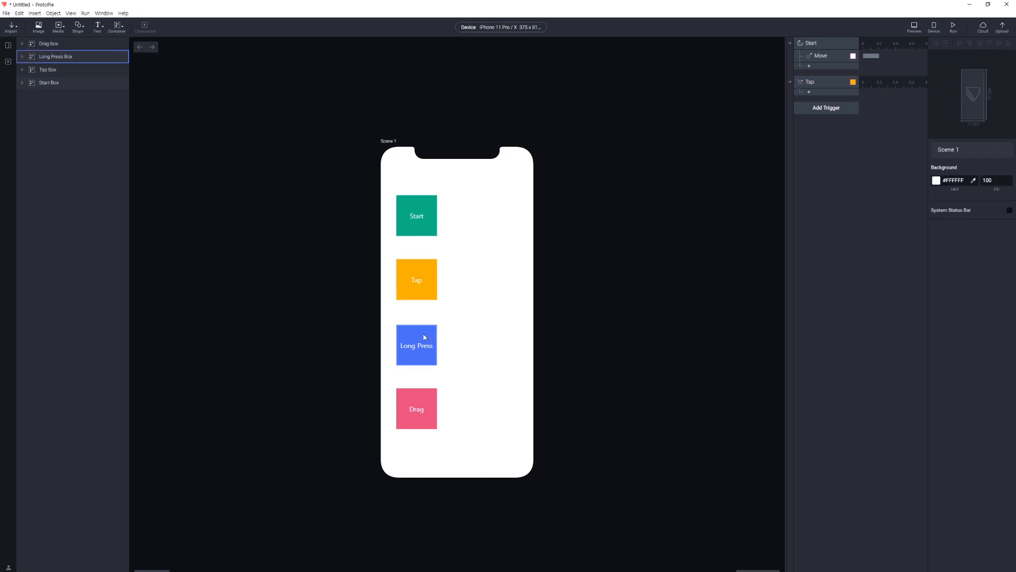
# Add the Tap trigger again with the Tap Box selected and review its assigned layer.
pyautogui.click(431, 271)
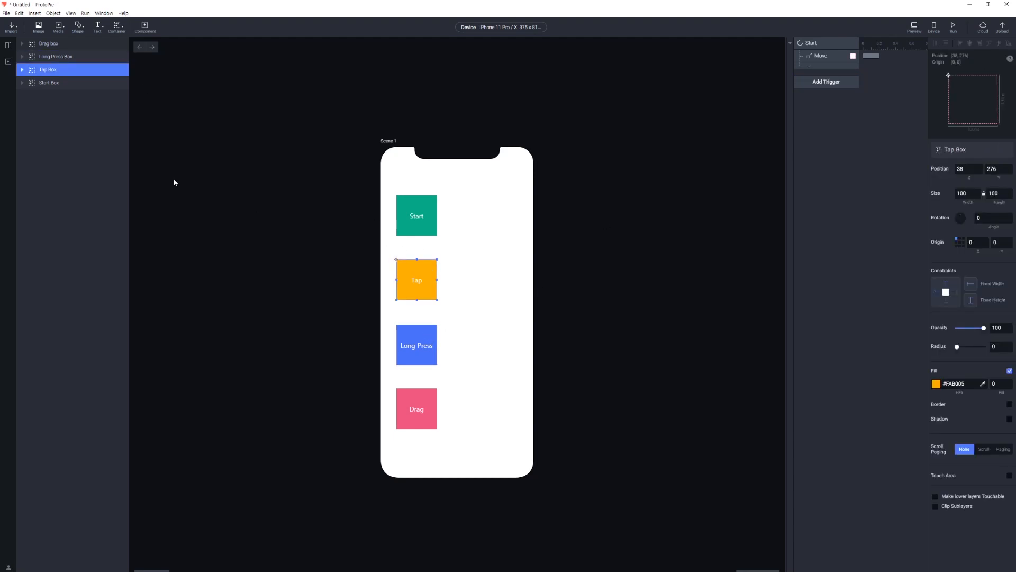
pyautogui.click(833, 83)
pyautogui.click(817, 109)
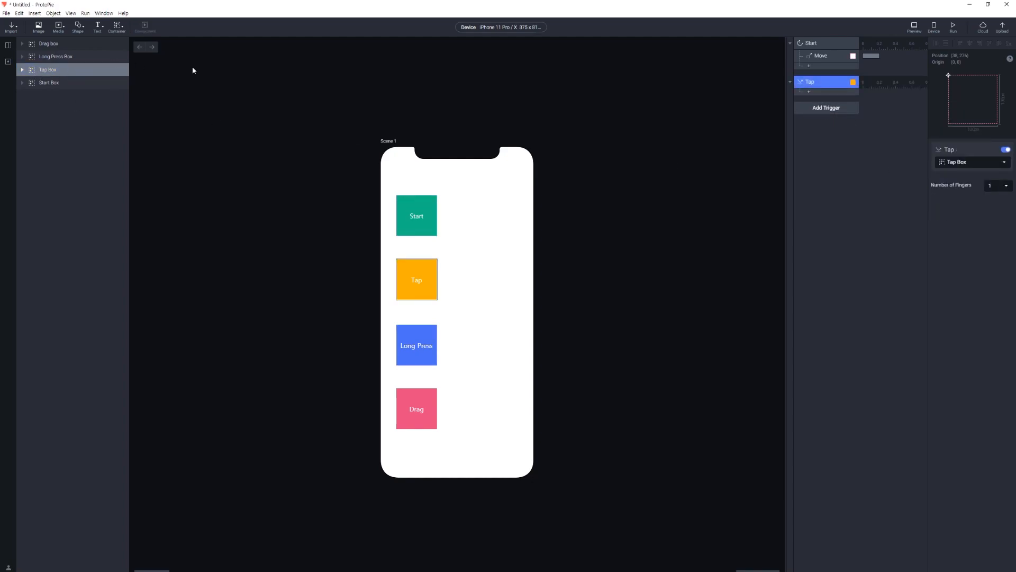
pyautogui.click(978, 164)
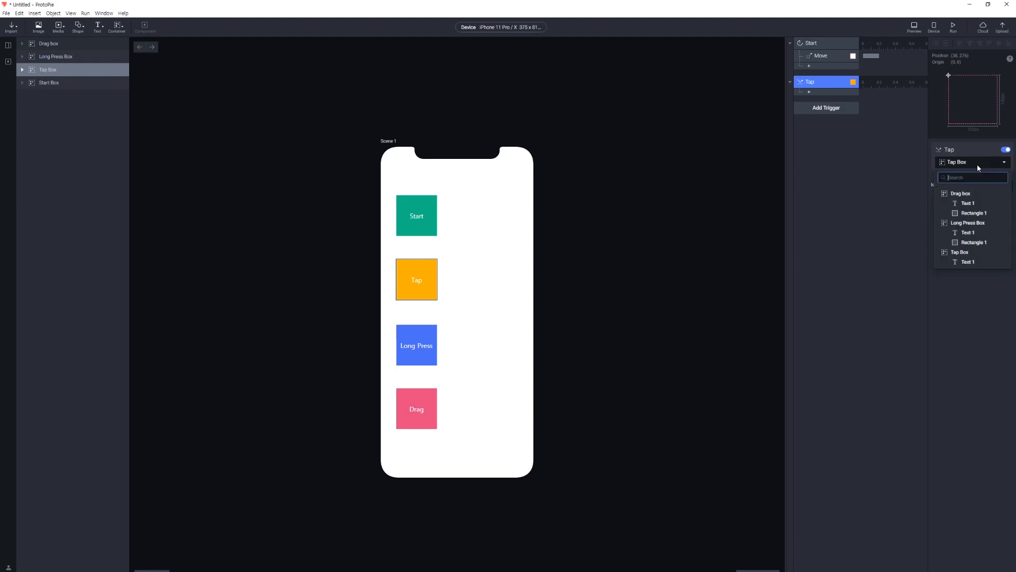
pyautogui.click(719, 228)
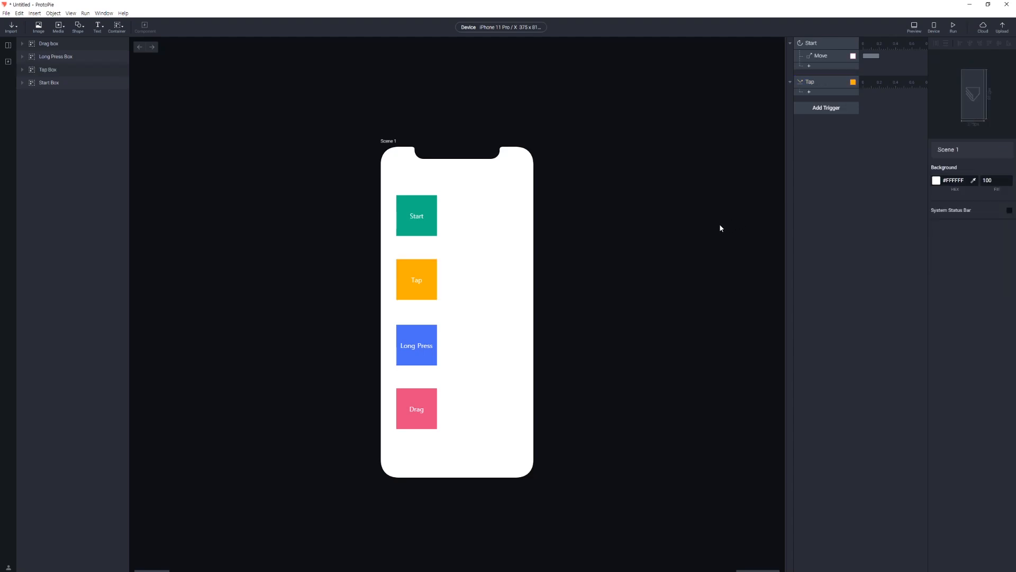
# Try adding a second Tap trigger without any layer selected, look at its layer choices, and delete that trigger.
pyautogui.click(815, 111)
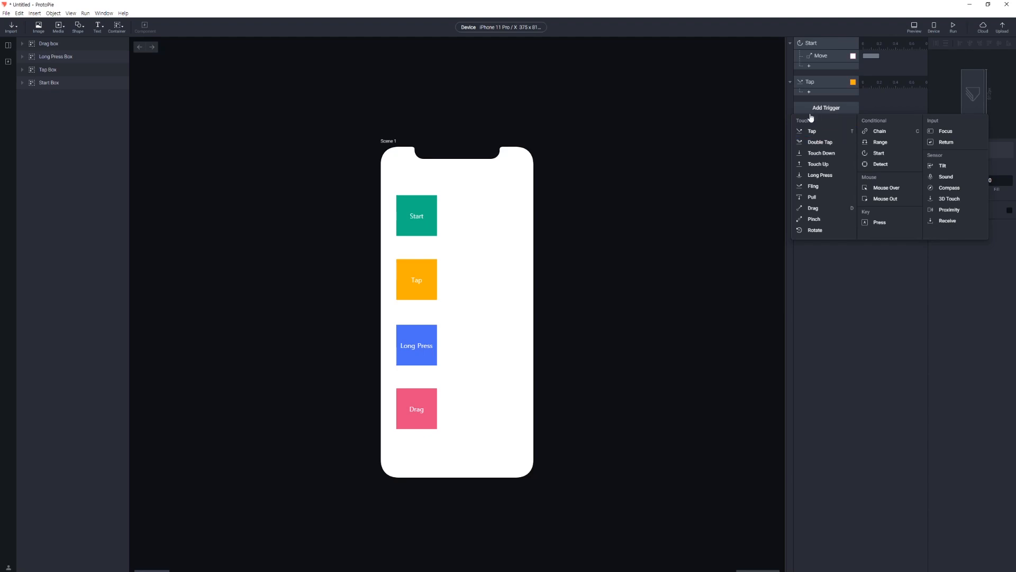
pyautogui.click(826, 112)
pyautogui.click(826, 113)
pyautogui.click(822, 136)
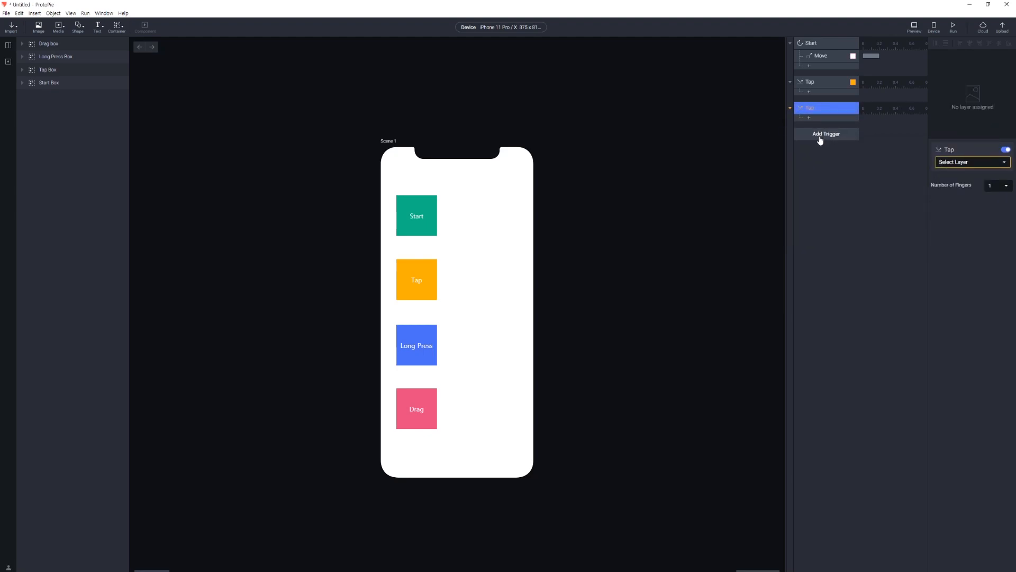
pyautogui.click(970, 165)
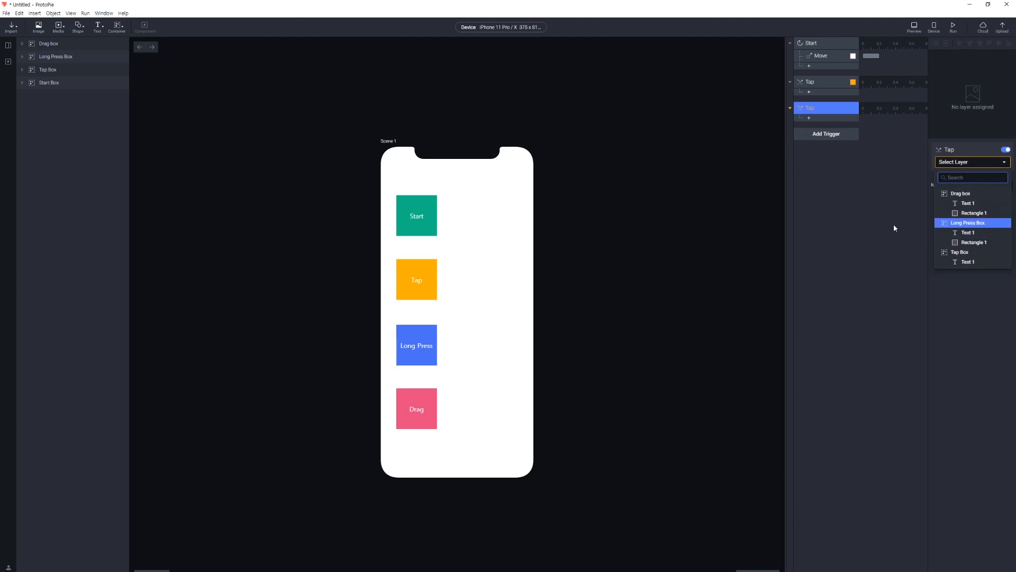
pyautogui.click(741, 179)
pyautogui.click(814, 105)
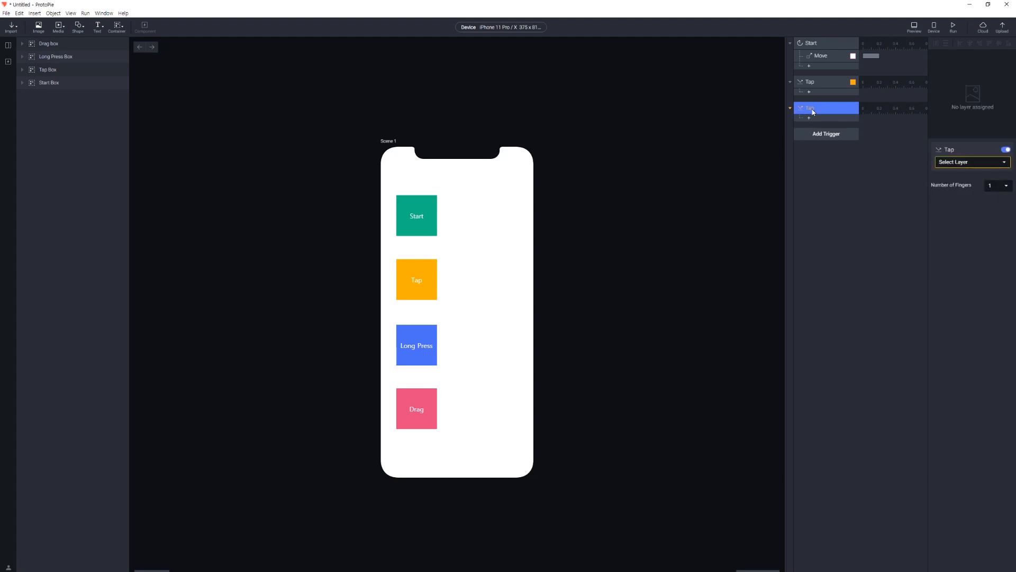
pyautogui.press('Delete')
# Delete the existing Tap trigger and add a fresh Tap trigger for the Tap Box.
pyautogui.click(421, 260)
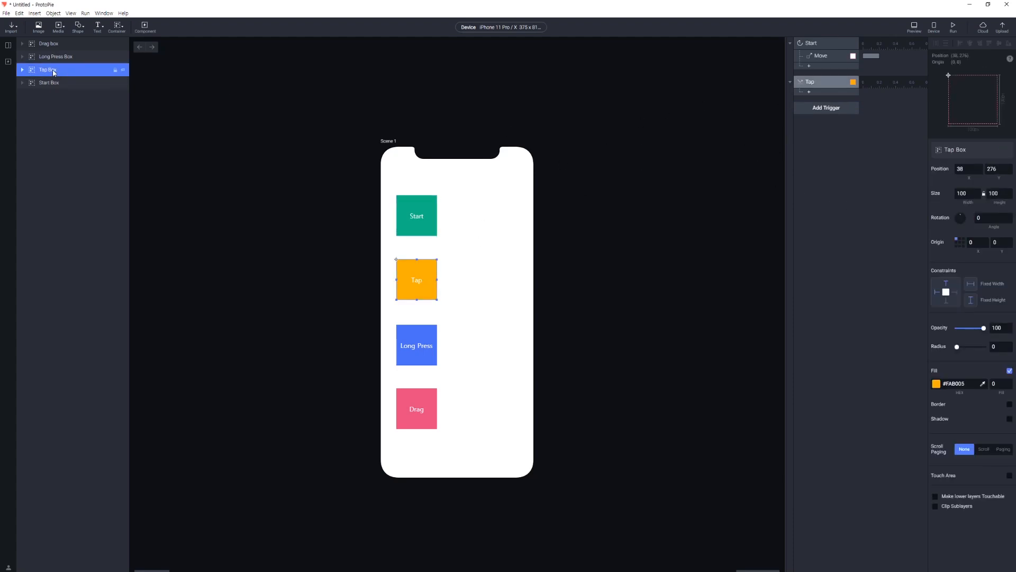
pyautogui.click(22, 69)
pyautogui.click(22, 69)
pyautogui.click(825, 82)
pyautogui.press('Delete')
pyautogui.click(823, 85)
pyautogui.click(281, 84)
pyautogui.click(47, 70)
pyautogui.click(826, 81)
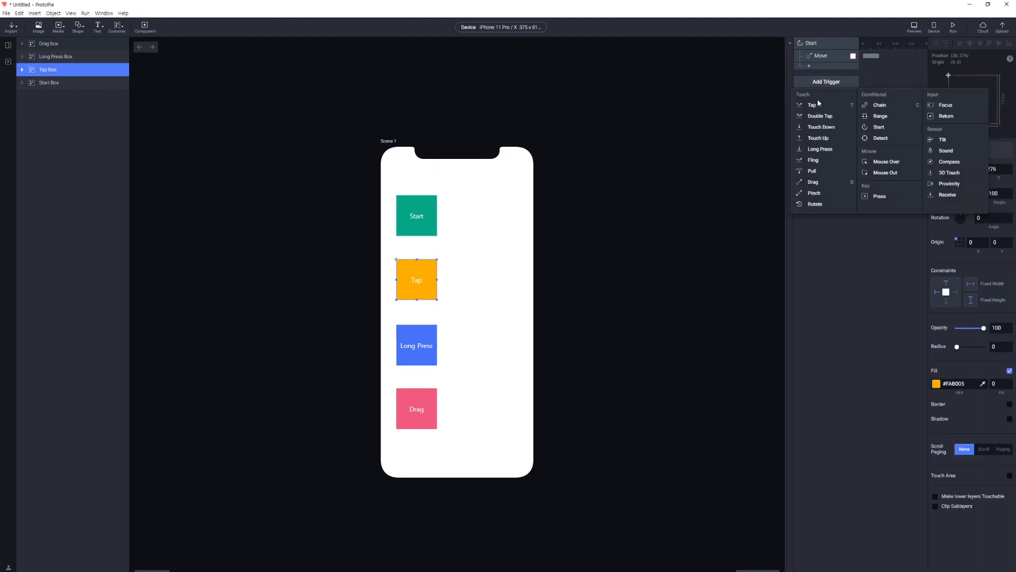
pyautogui.click(814, 106)
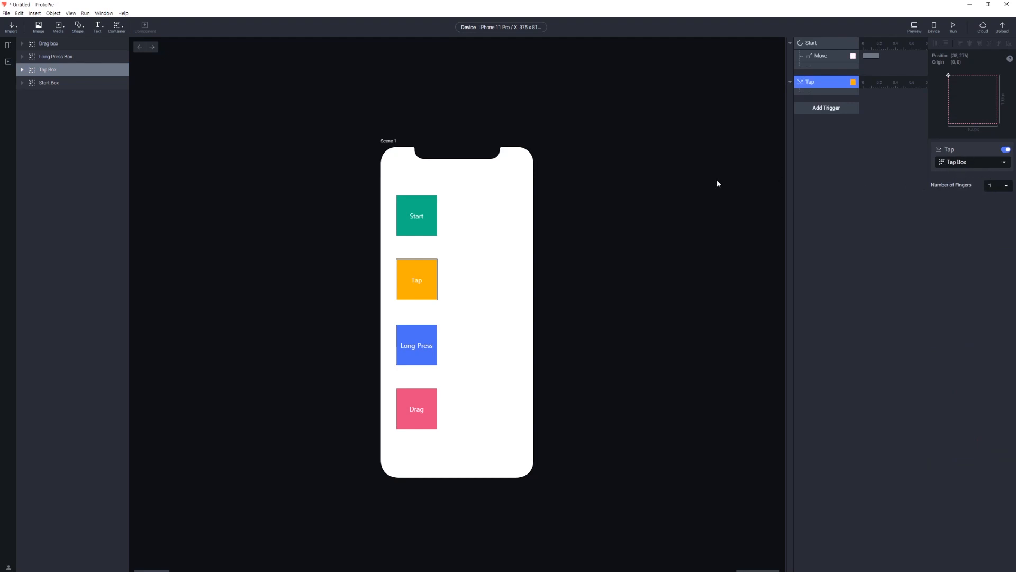
# Add a Move response for the Tap Box under its Tap trigger.
pyautogui.click(834, 95)
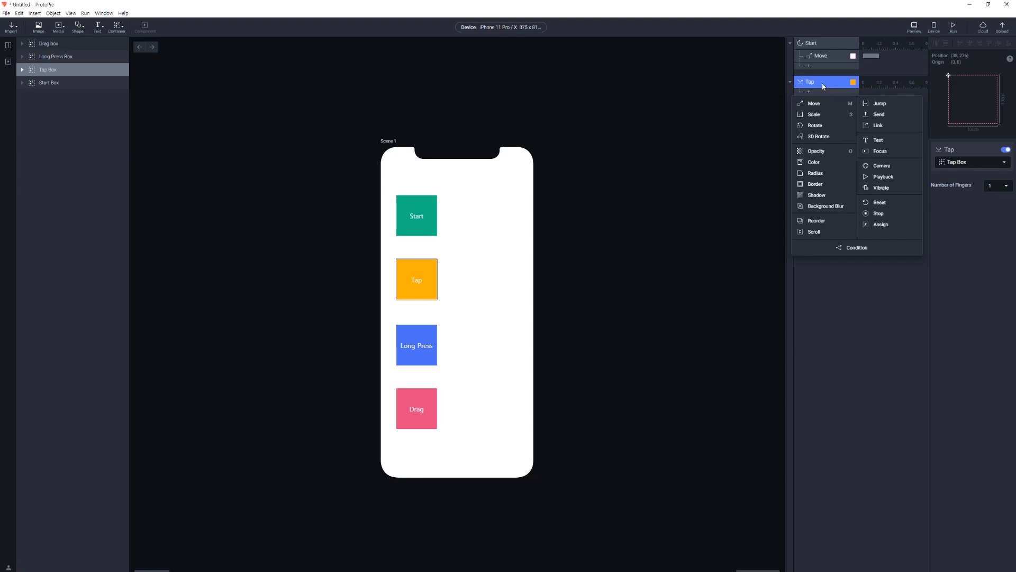
pyautogui.click(821, 83)
pyautogui.click(821, 93)
pyautogui.click(817, 105)
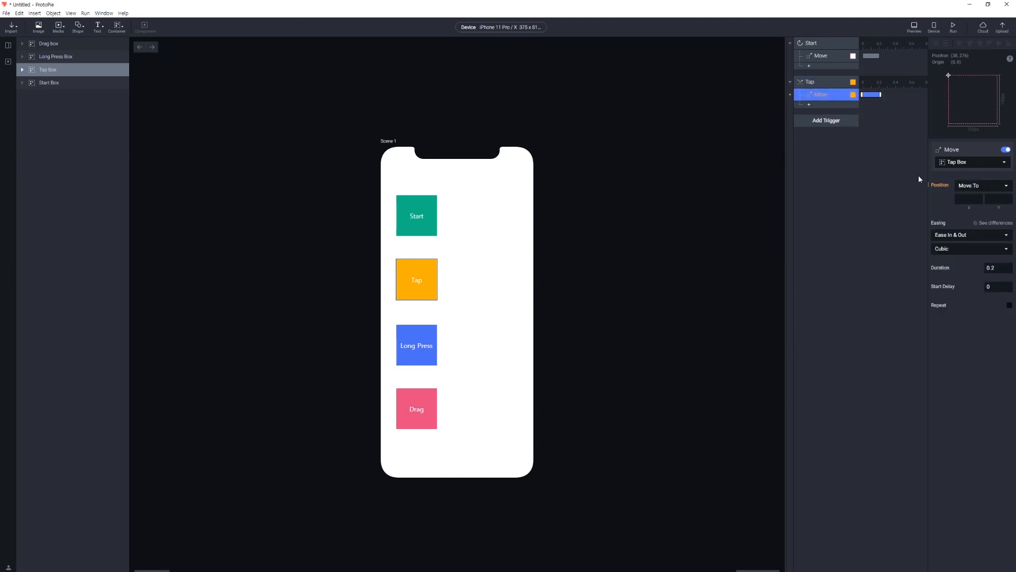
# Set the Tap Box's Move response to Move By with X 200 and Y 0.
pyautogui.click(967, 186)
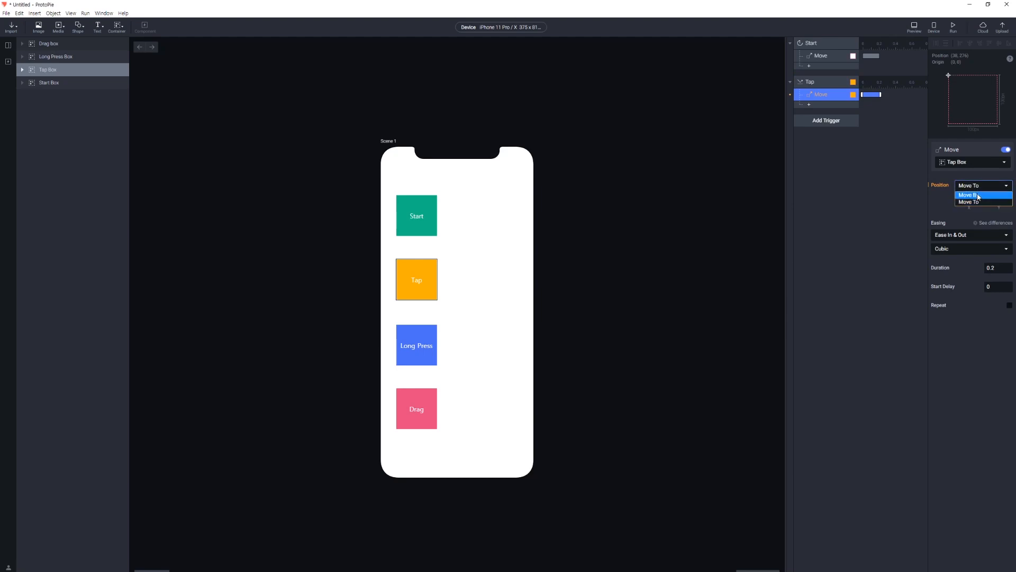
pyautogui.click(978, 196)
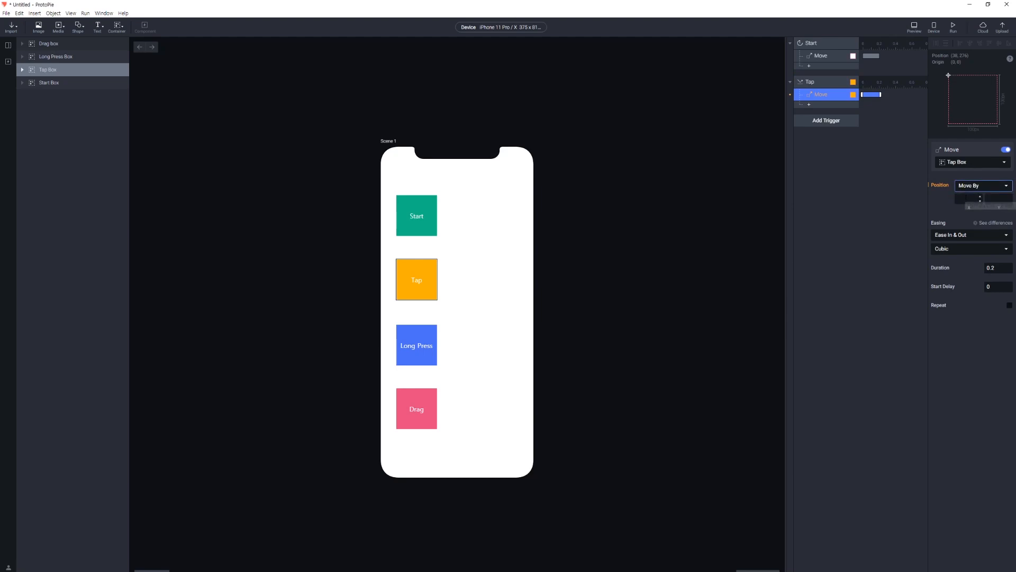
pyautogui.click(964, 200)
pyautogui.write('200')
pyautogui.press('Return')
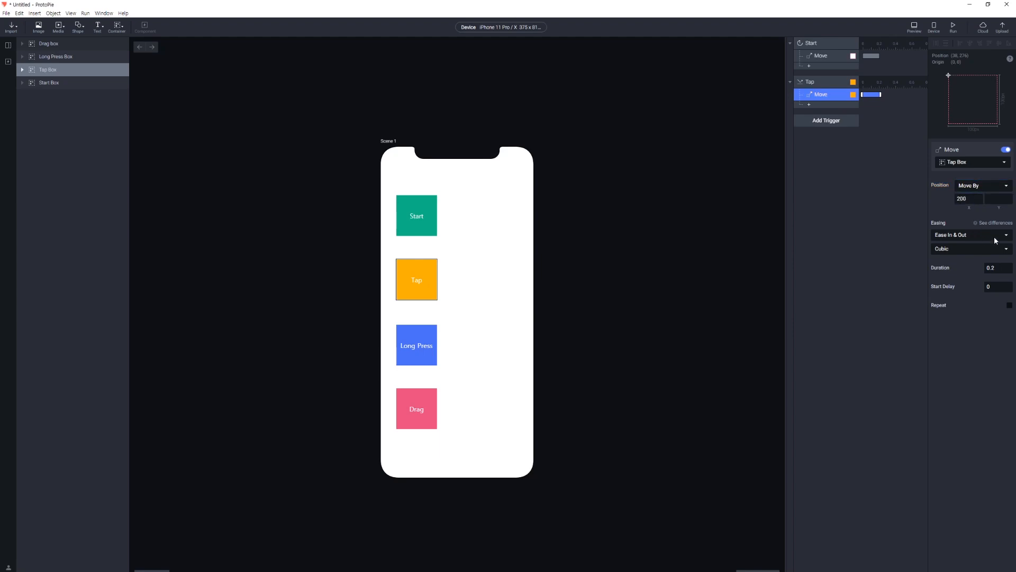
pyautogui.click(994, 198)
pyautogui.press('Return')
# Preview the prototype, test tapping the Tap box, and return to the scene.
pyautogui.click(914, 26)
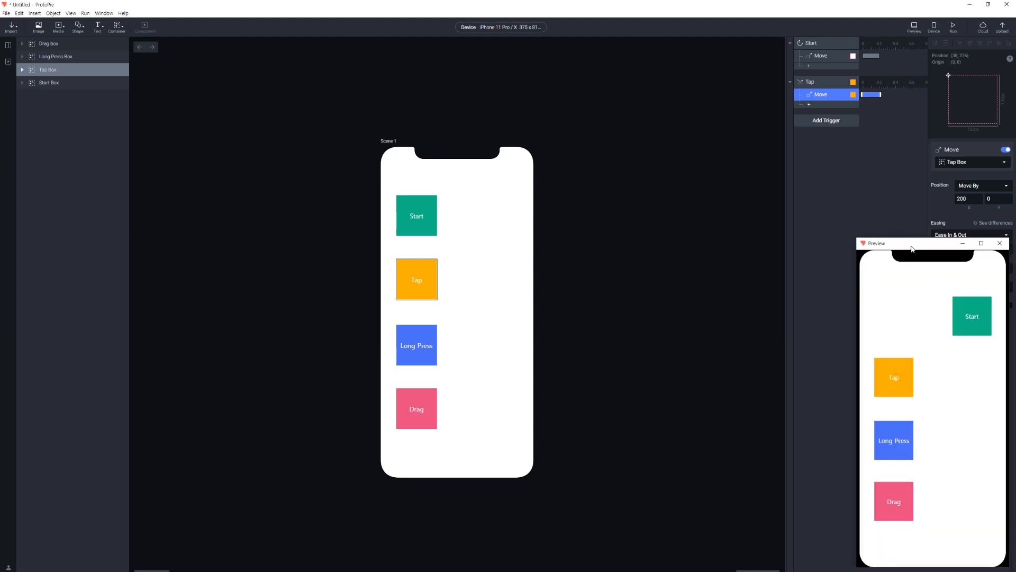
pyautogui.moveTo(900, 243); pyautogui.dragTo(765, 161)
pyautogui.click(760, 297)
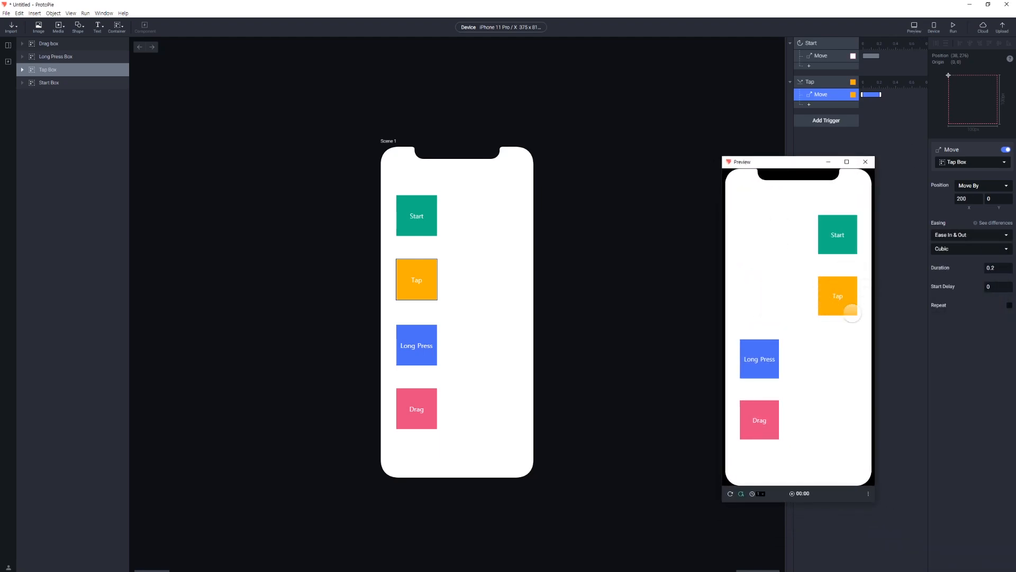
pyautogui.moveTo(794, 165); pyautogui.dragTo(912, 222)
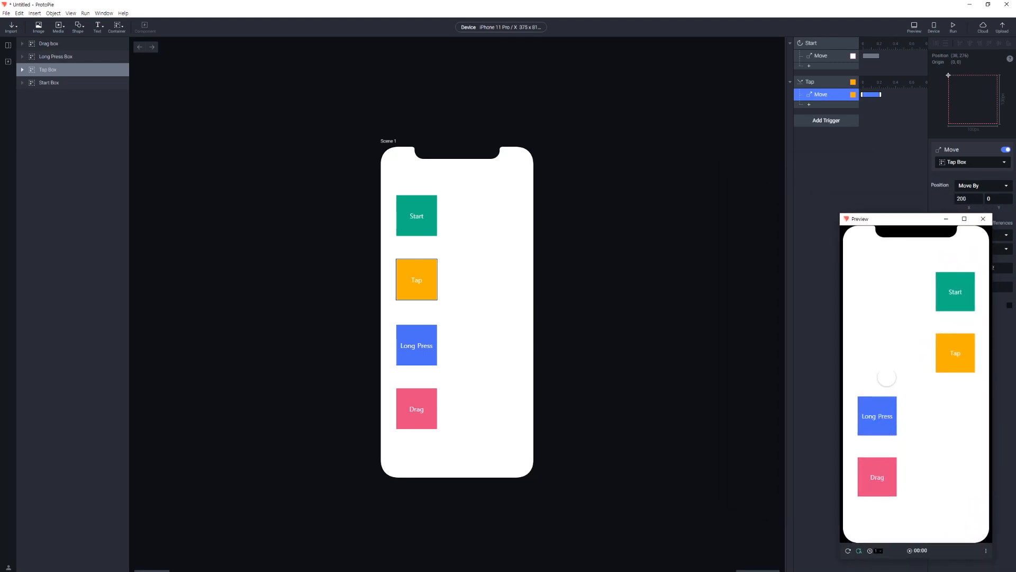
pyautogui.click(833, 186)
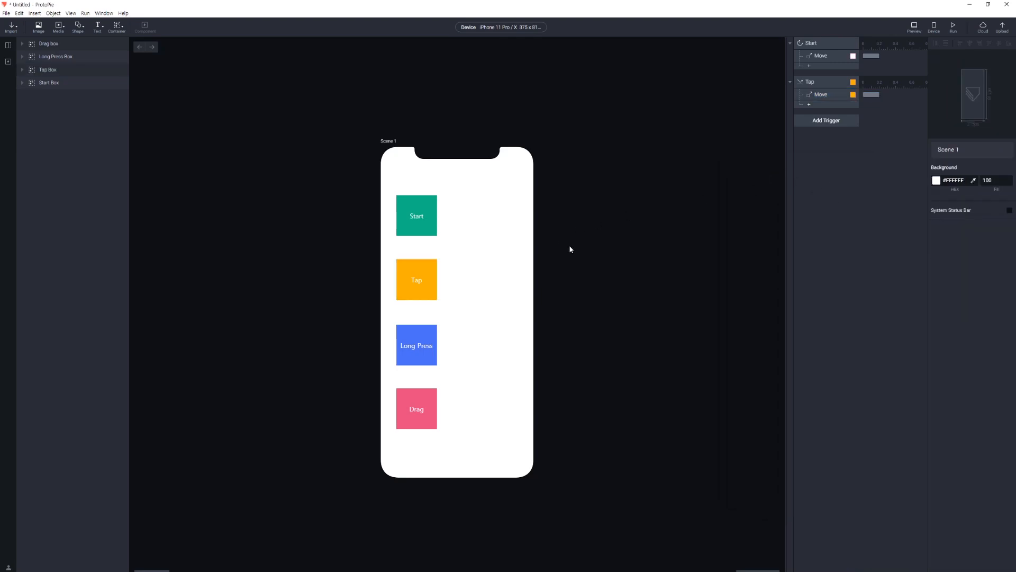
# Add a Long Press trigger for the Long Press Box.
pyautogui.click(414, 347)
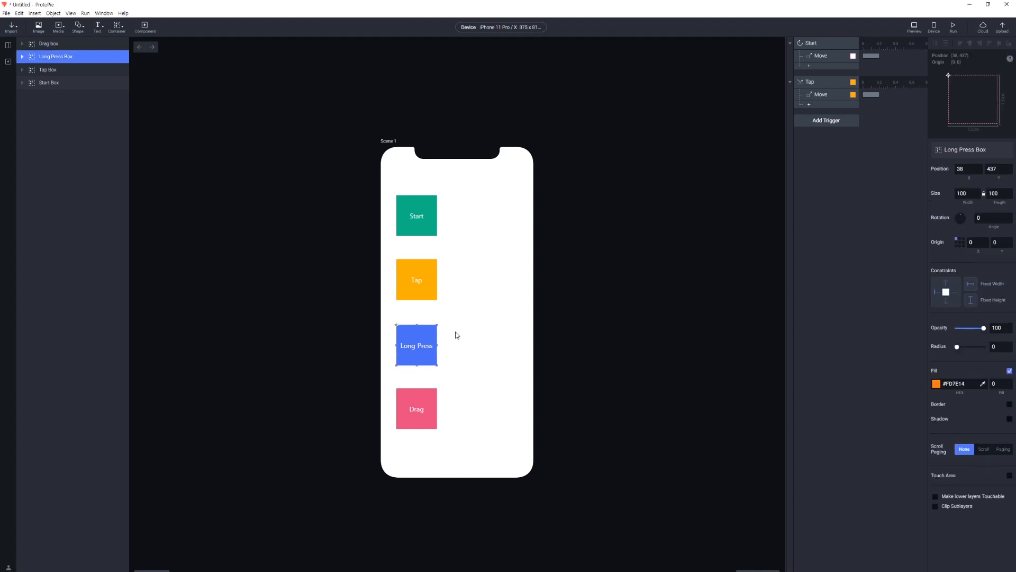
pyautogui.click(825, 123)
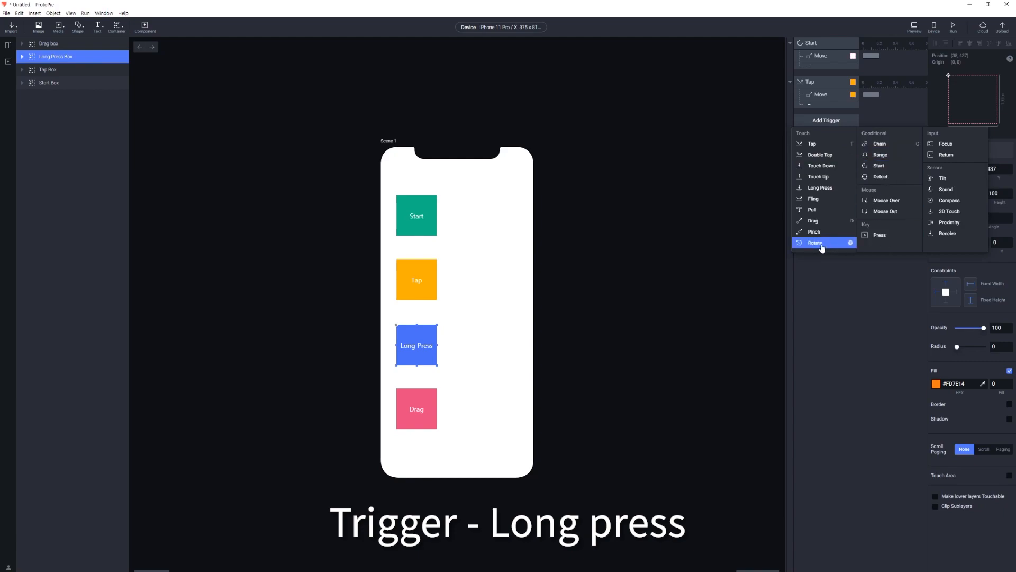
pyautogui.click(827, 188)
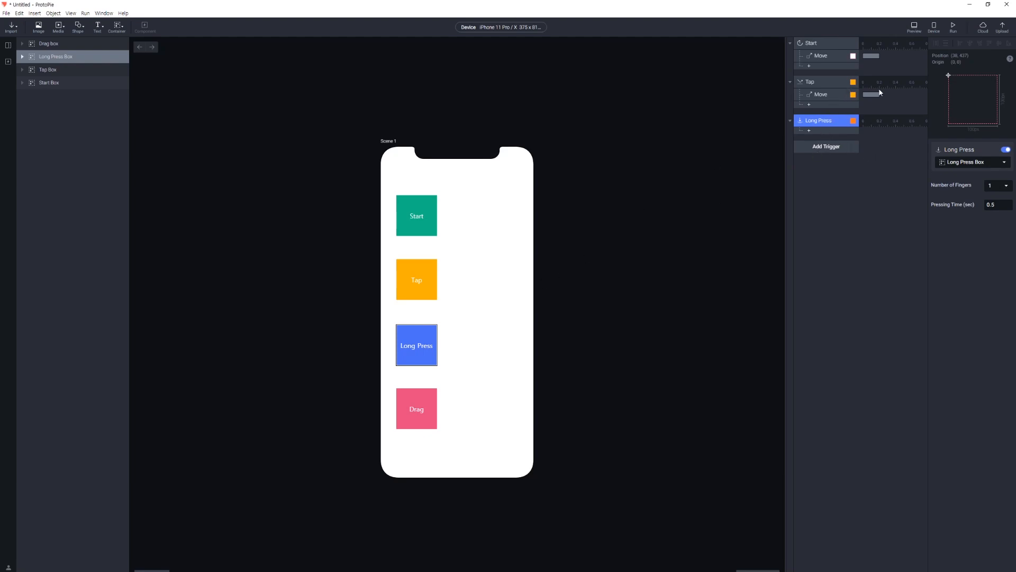
# Copy the Tap trigger's Move response and paste it under the Long Press trigger.
pyautogui.click(823, 56)
pyautogui.click(822, 99)
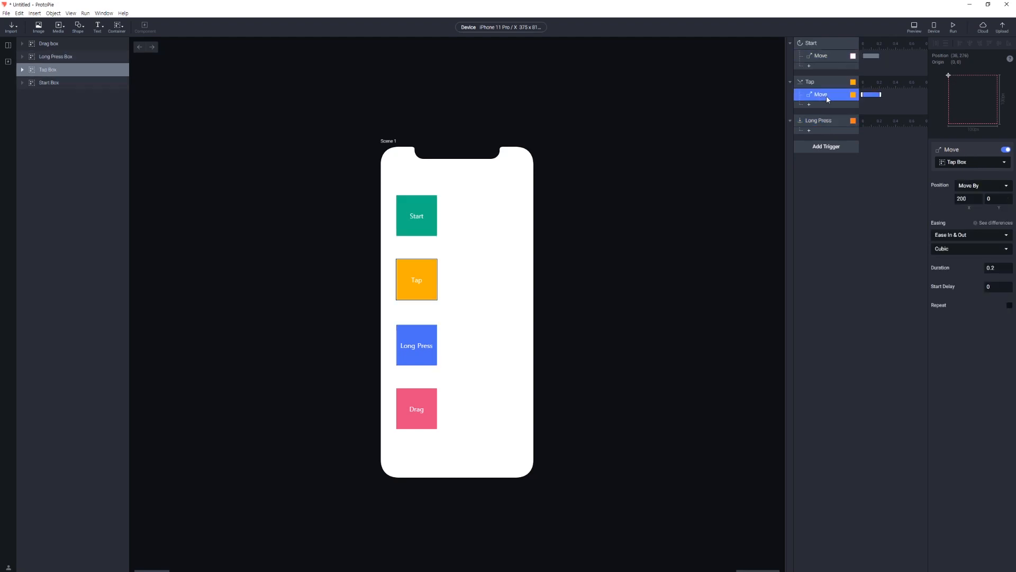
pyautogui.hotkey('ctrl', 'c')
pyautogui.click(835, 120)
pyautogui.hotkey('ctrl', 'v')
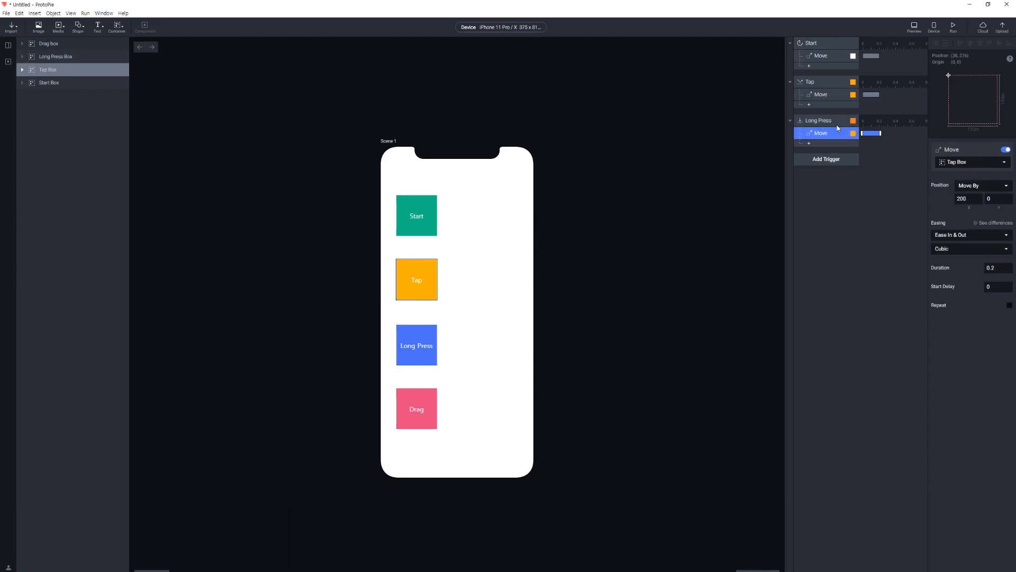
# Compare the Move responses under Tap and Long Press, checking the target layer of each.
pyautogui.click(823, 95)
pyautogui.click(822, 133)
pyautogui.click(821, 95)
pyautogui.click(821, 133)
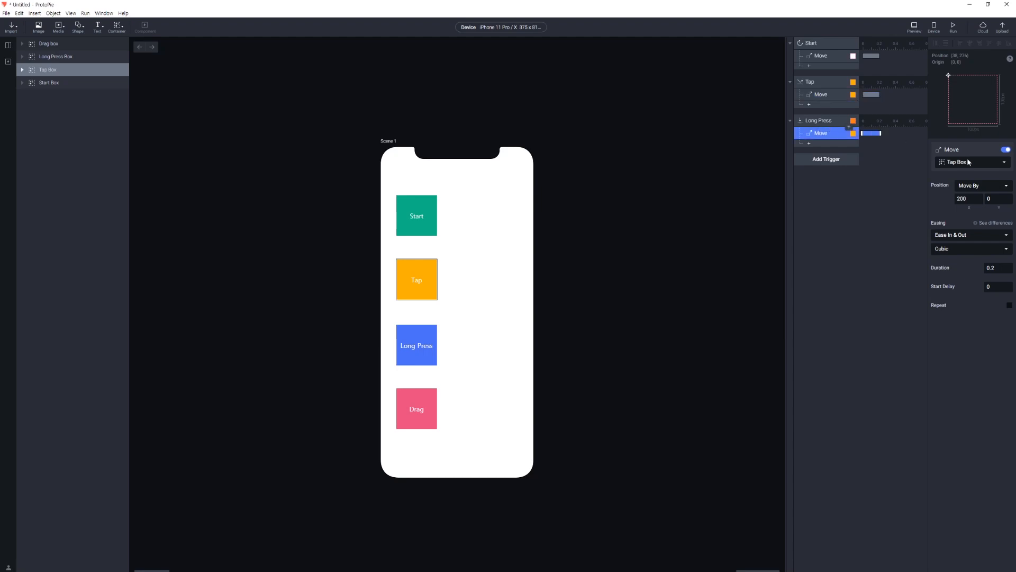
pyautogui.click(827, 94)
pyautogui.click(822, 134)
pyautogui.click(821, 96)
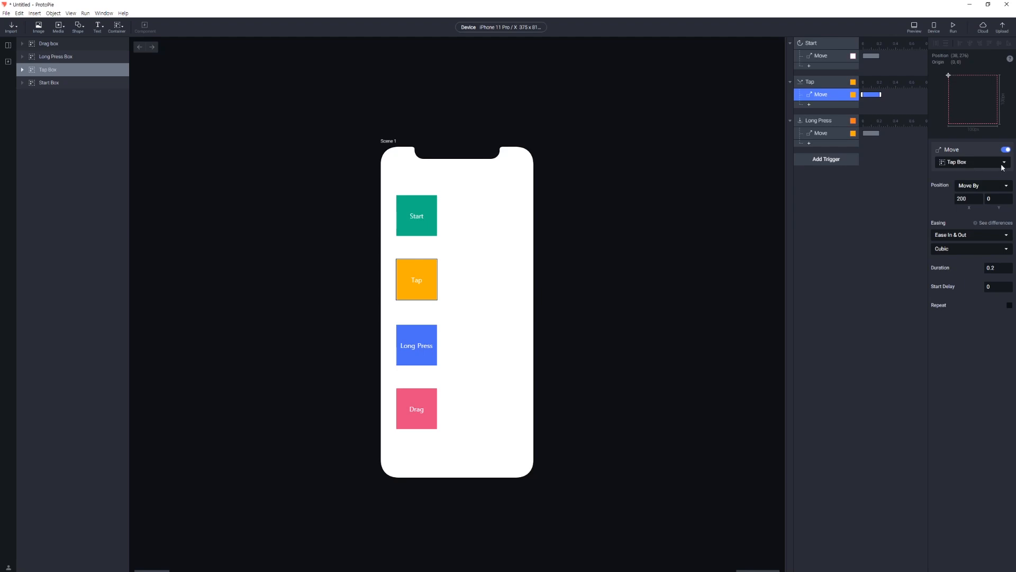
pyautogui.click(827, 134)
pyautogui.click(824, 123)
pyautogui.click(823, 134)
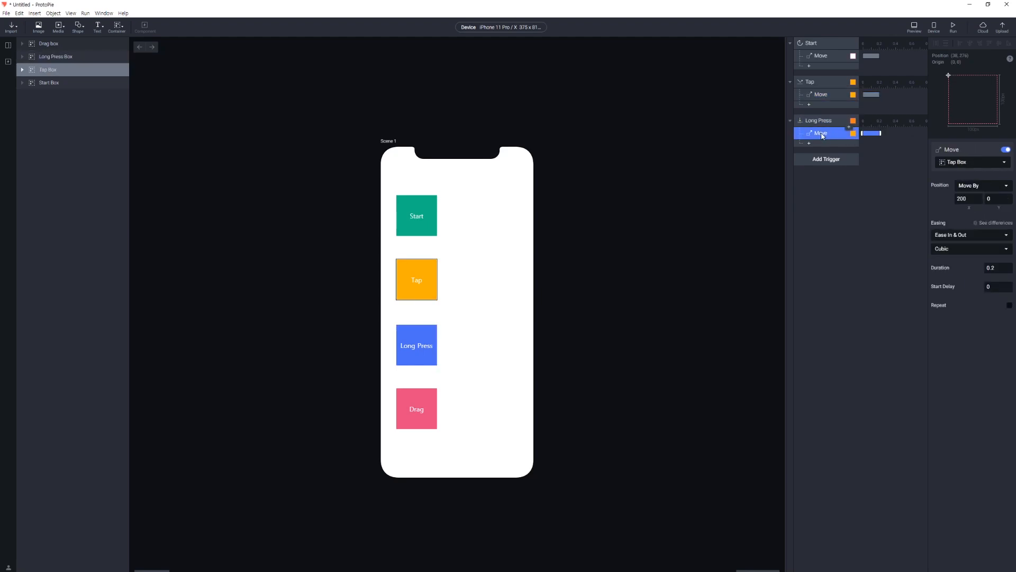
# Preview the prototype, test long-pressing the Long Press box, and close the preview.
pyautogui.click(914, 26)
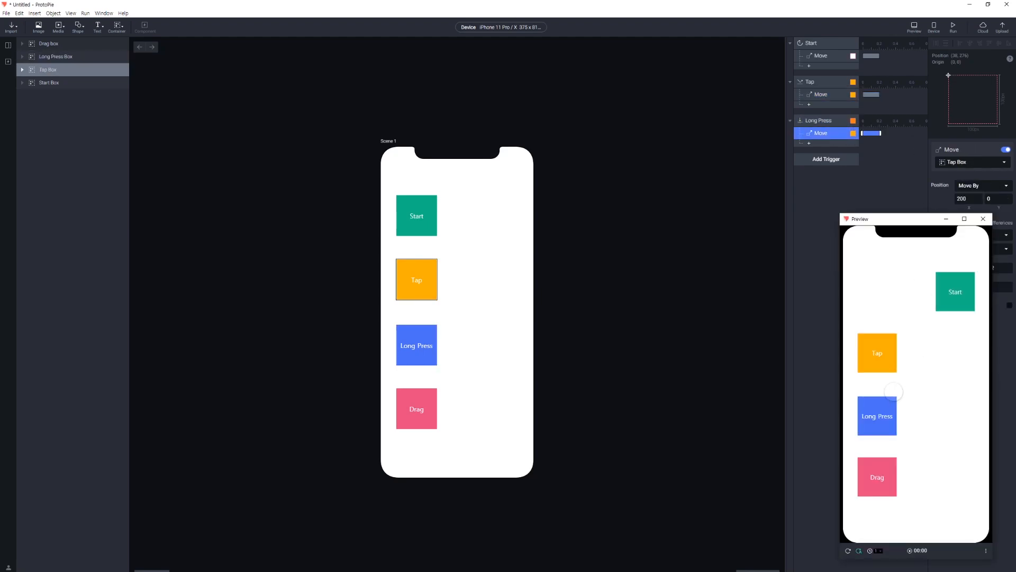
pyautogui.click(878, 405)
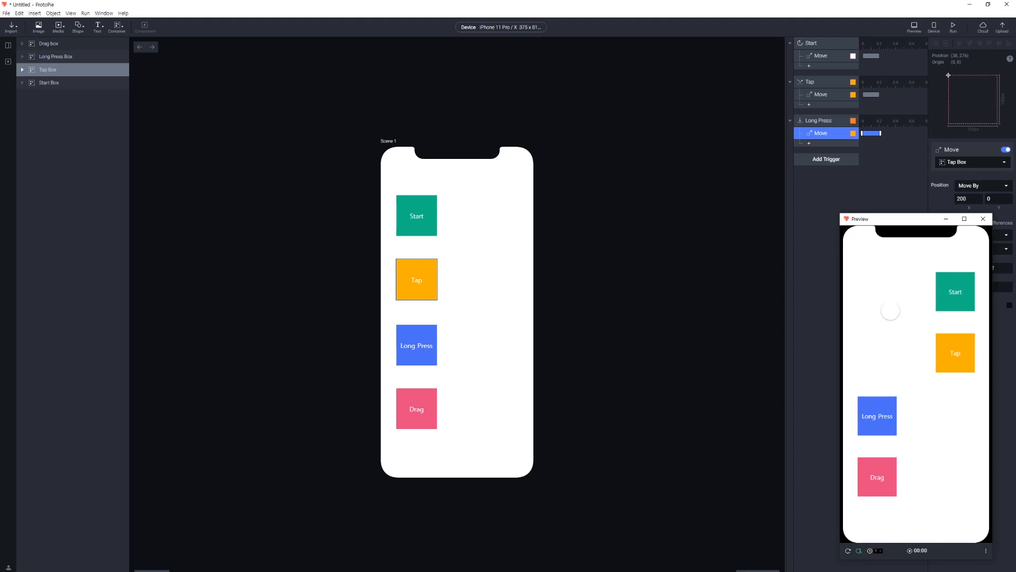
pyautogui.click(982, 220)
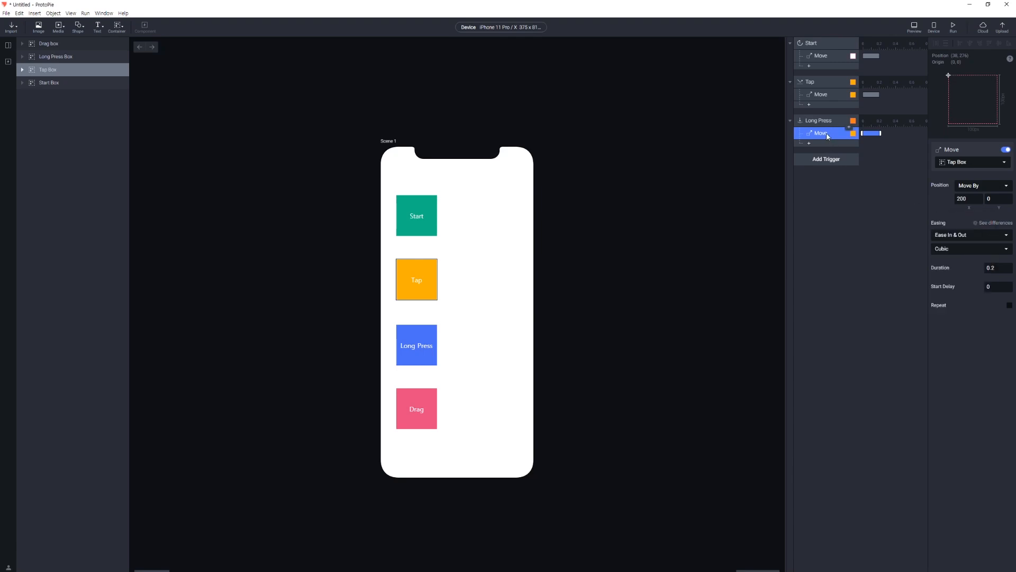
# Set the target layer of the Long Press trigger's Move response to Long Press Box.
pyautogui.click(969, 162)
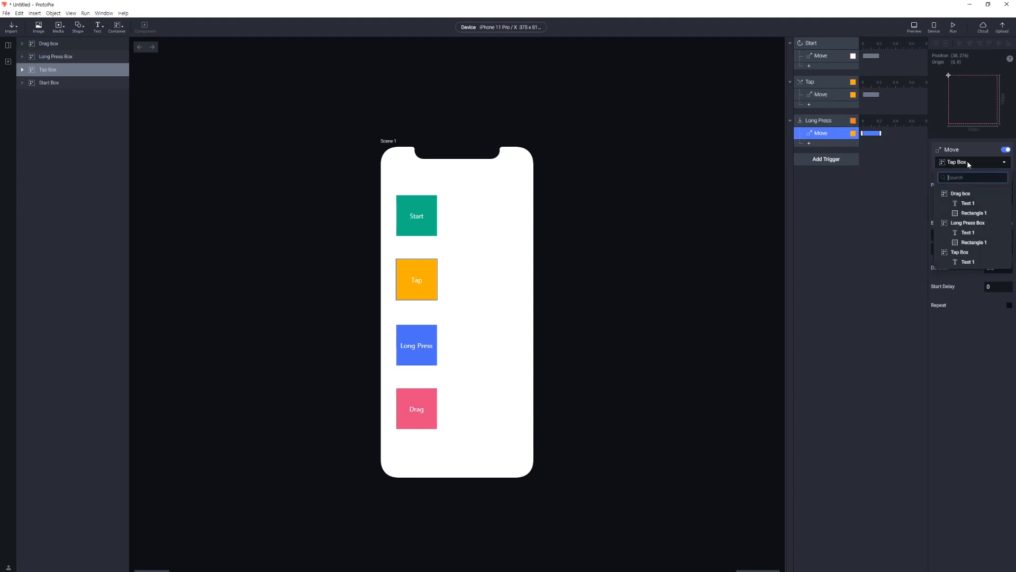
pyautogui.click(967, 224)
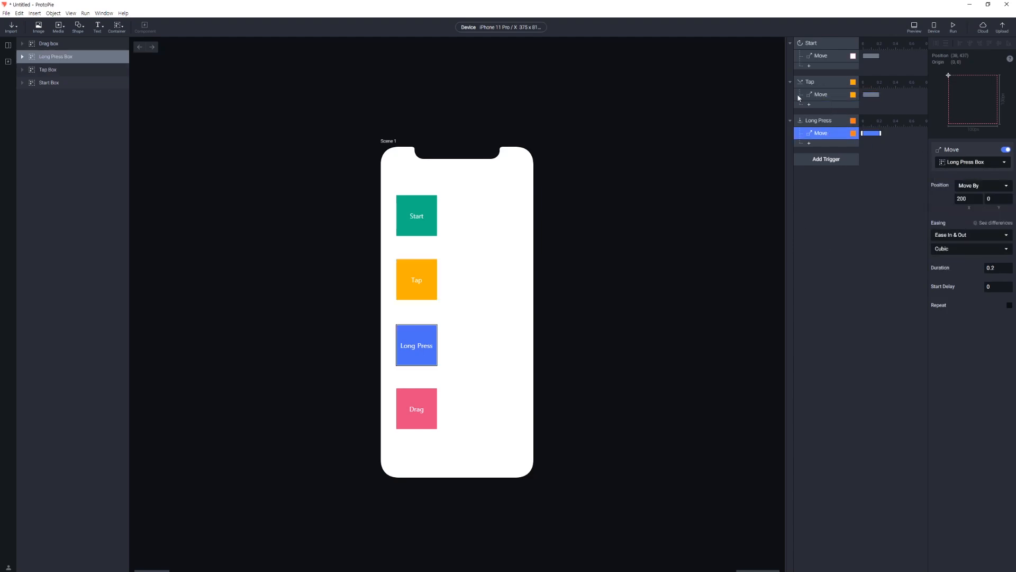
pyautogui.click(845, 168)
pyautogui.click(841, 135)
# Compare the Tap and Long Press Move responses again, checking that each targets its own box.
pyautogui.click(826, 95)
pyautogui.click(830, 132)
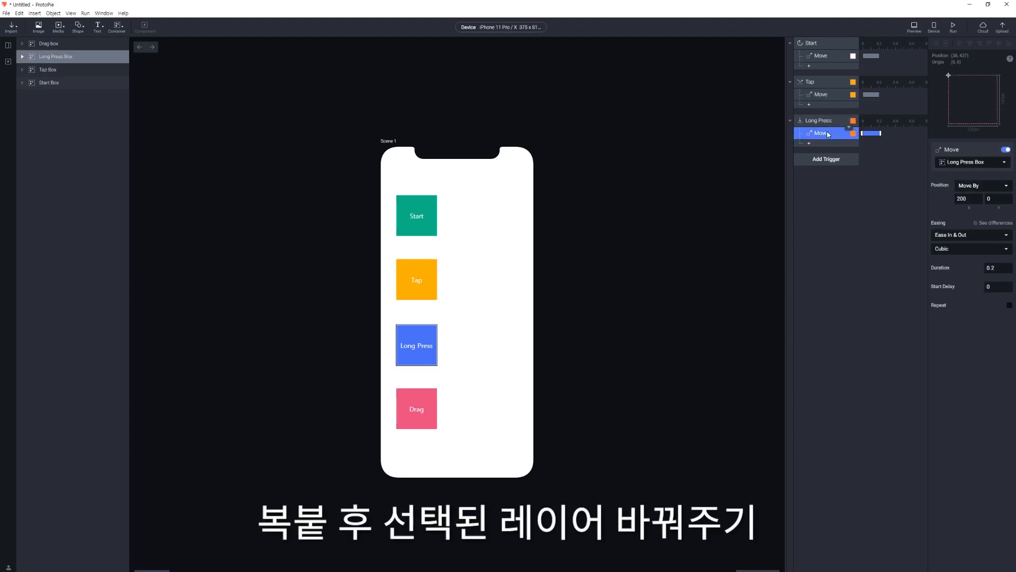
pyautogui.click(824, 95)
pyautogui.click(824, 133)
pyautogui.click(824, 95)
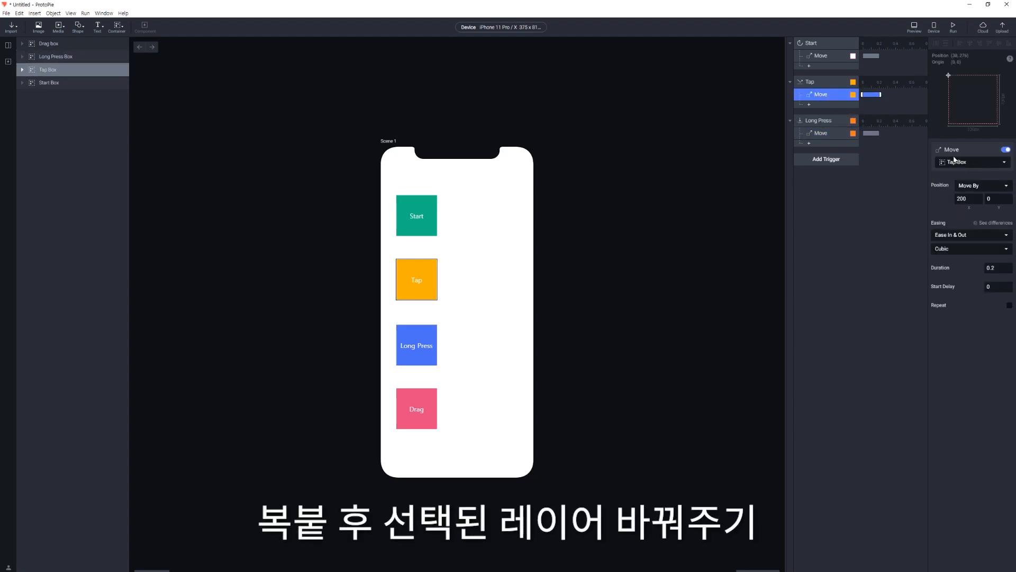
pyautogui.click(821, 133)
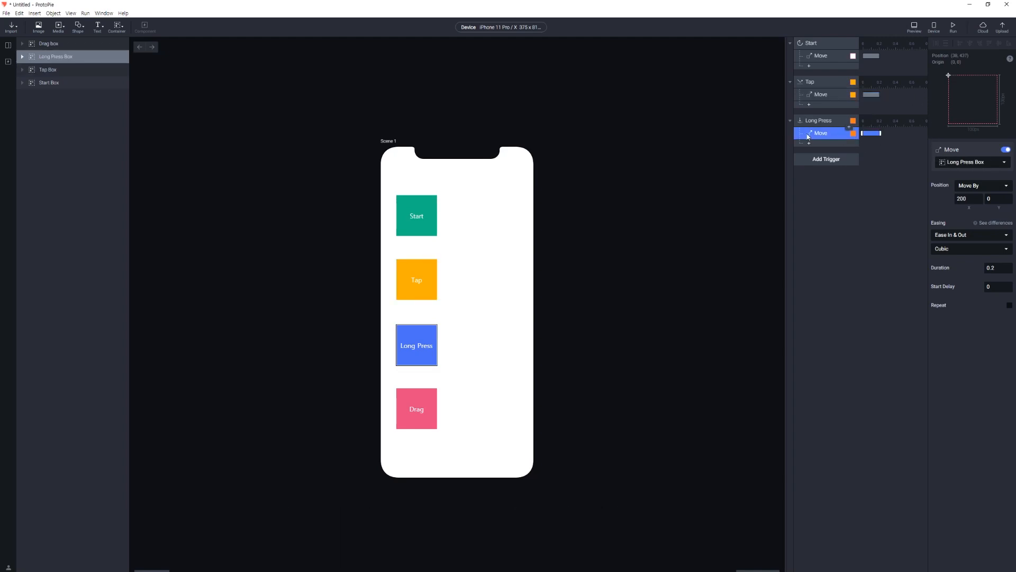
# Preview the prototype, test the Tap and Long Press boxes, restart the preview, and close it.
pyautogui.click(914, 27)
pyautogui.click(876, 353)
pyautogui.click(877, 417)
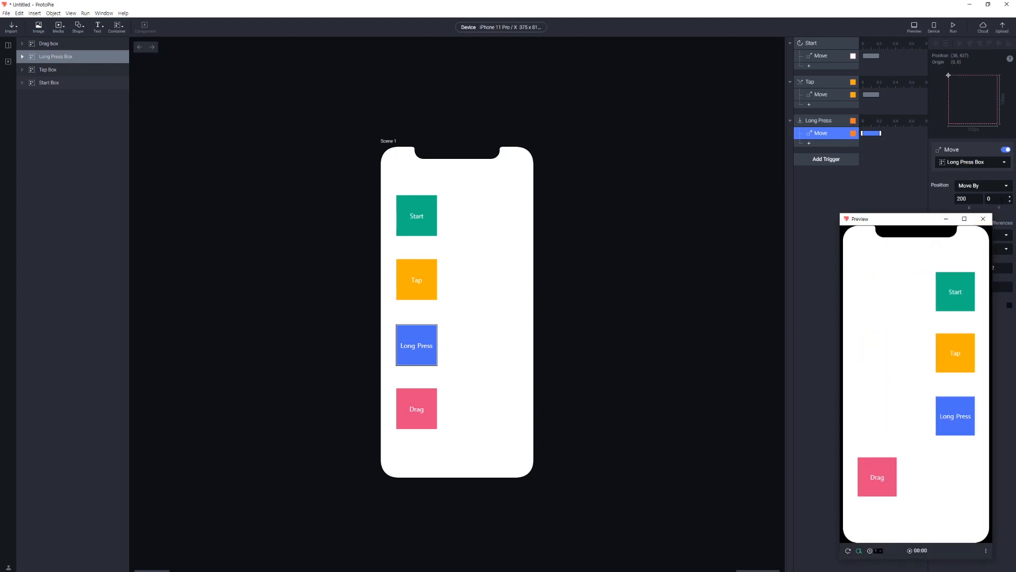
pyautogui.click(847, 550)
pyautogui.click(843, 109)
pyautogui.click(821, 121)
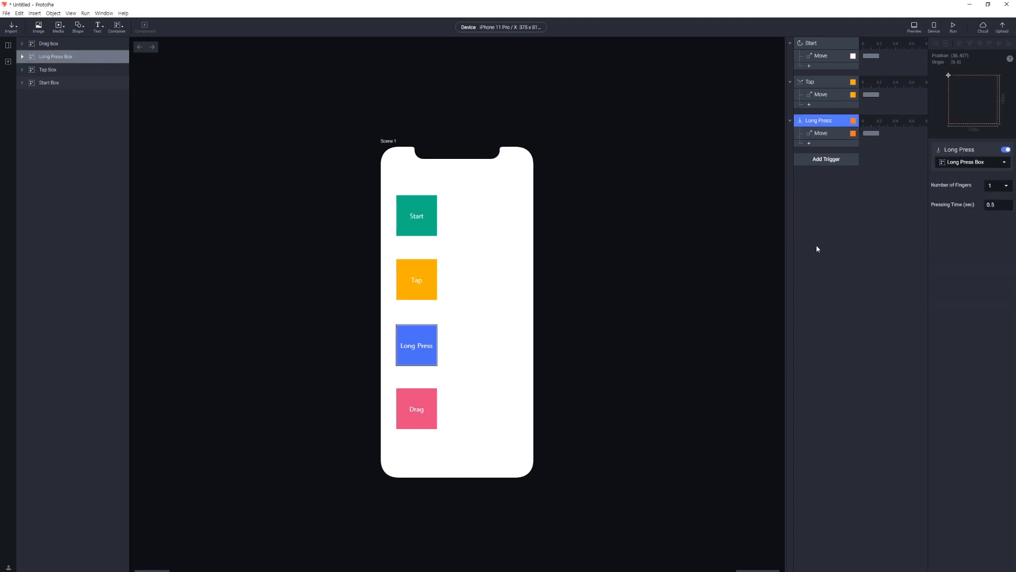
pyautogui.click(637, 288)
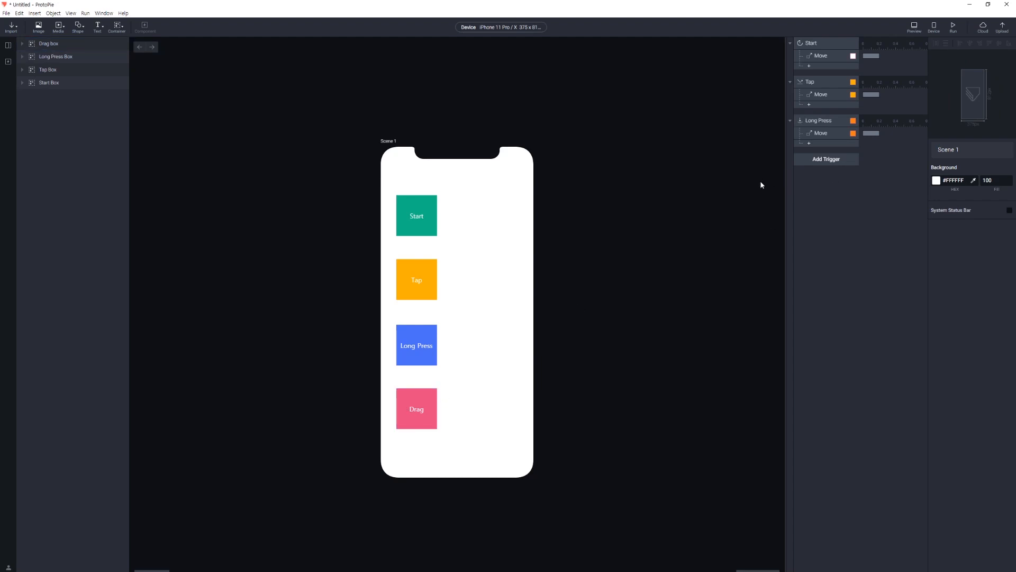
# Add a Drag trigger for the Drag box and give it a Move response.
pyautogui.click(820, 162)
pyautogui.click(783, 179)
pyautogui.click(422, 398)
pyautogui.click(499, 394)
pyautogui.click(423, 401)
pyautogui.click(820, 158)
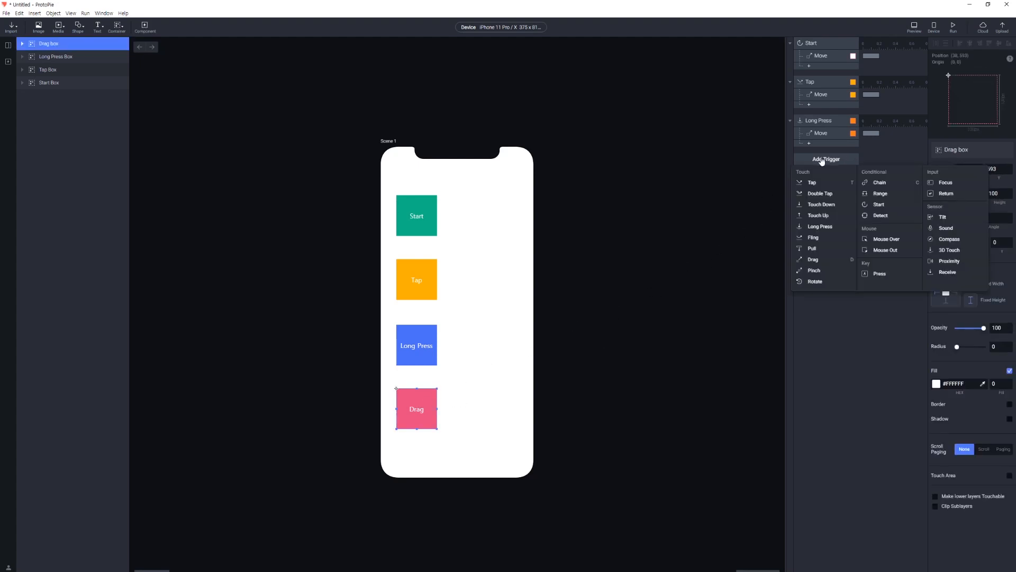
pyautogui.click(829, 262)
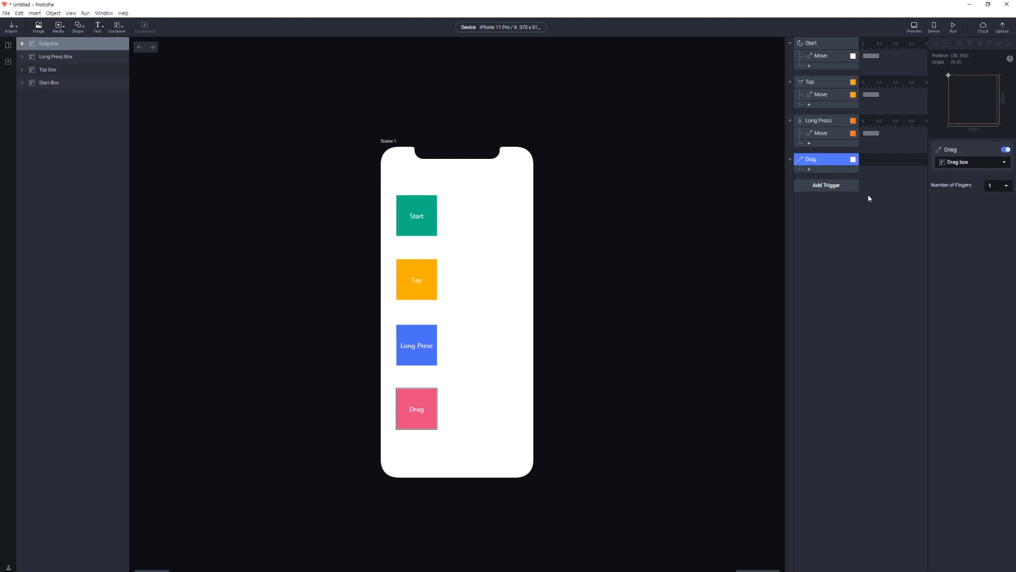
pyautogui.click(819, 169)
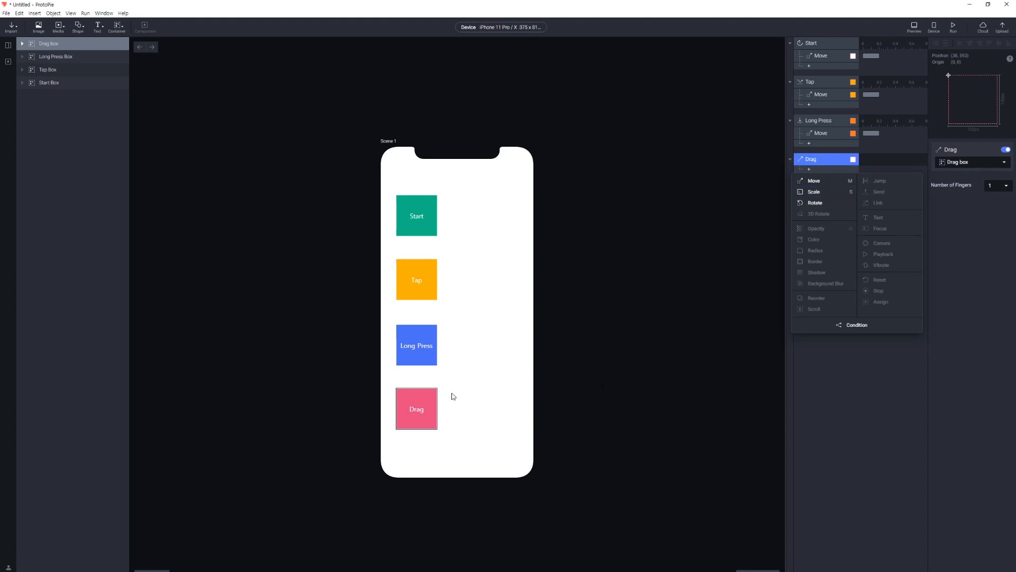
pyautogui.click(818, 182)
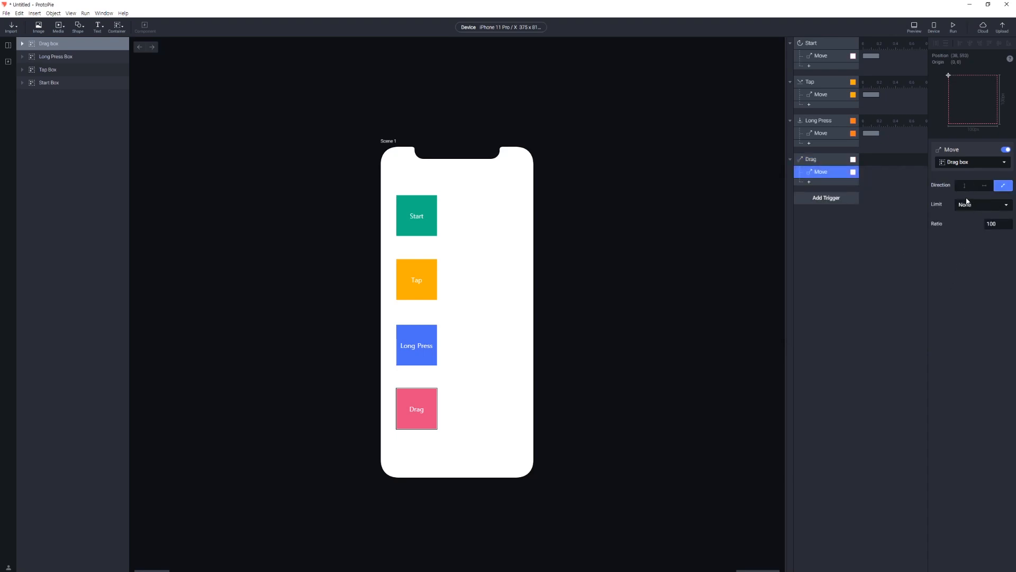
# Compare the settings of the Move responses under the Long Press and Drag triggers.
pyautogui.click(841, 134)
pyautogui.click(827, 173)
pyautogui.click(824, 134)
pyautogui.click(828, 173)
pyautogui.click(821, 160)
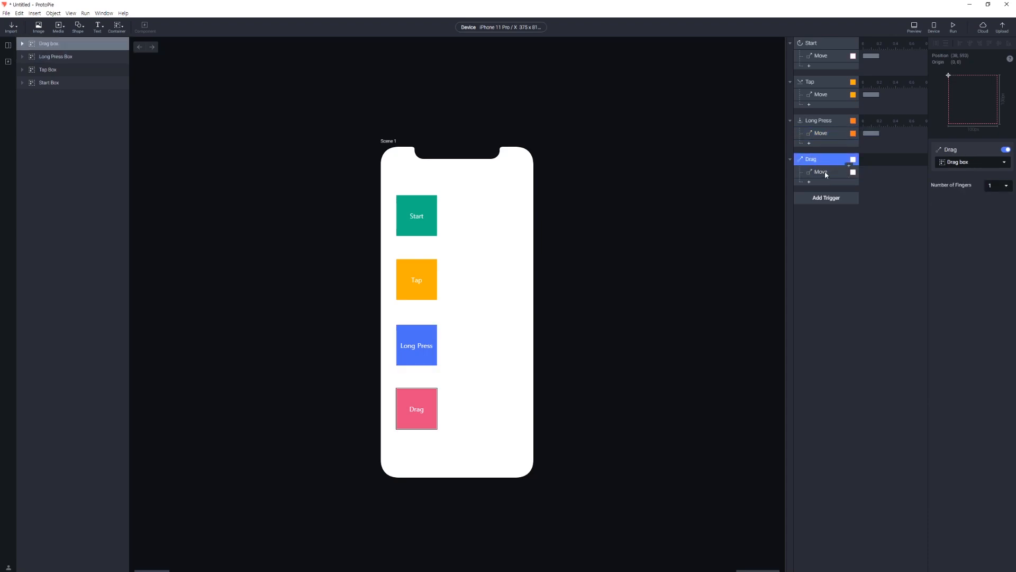
pyautogui.click(826, 174)
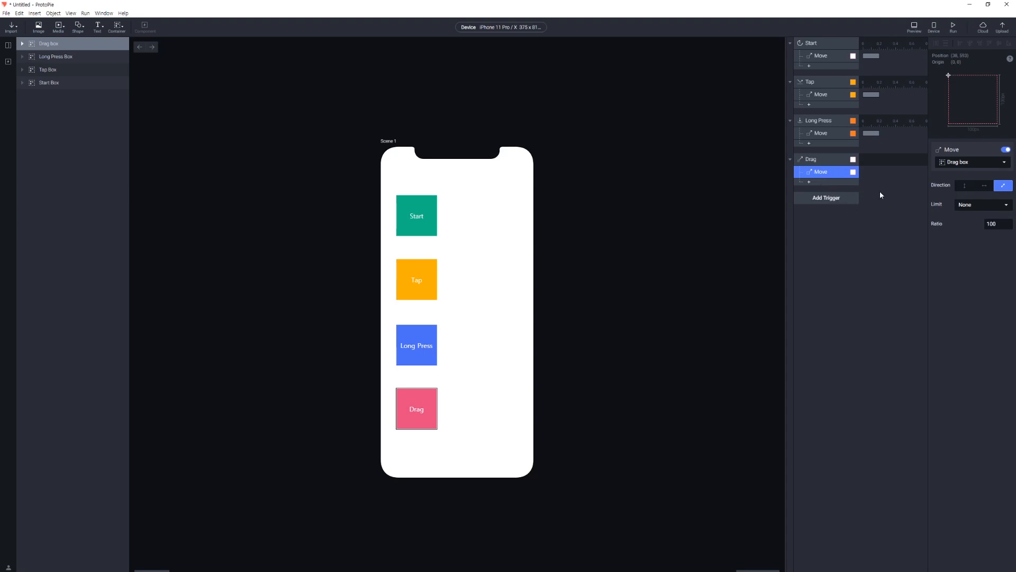
# Try the direction options of the Drag trigger's Move response and set it to horizontal.
pyautogui.click(962, 188)
pyautogui.click(982, 186)
pyautogui.click(1004, 188)
pyautogui.click(984, 187)
pyautogui.click(959, 187)
pyautogui.click(982, 187)
pyautogui.click(966, 188)
pyautogui.click(984, 190)
# Preview the prototype, test moving the Drag box horizontally, and close the preview.
pyautogui.click(914, 27)
pyautogui.moveTo(883, 482); pyautogui.dragTo(905, 492)
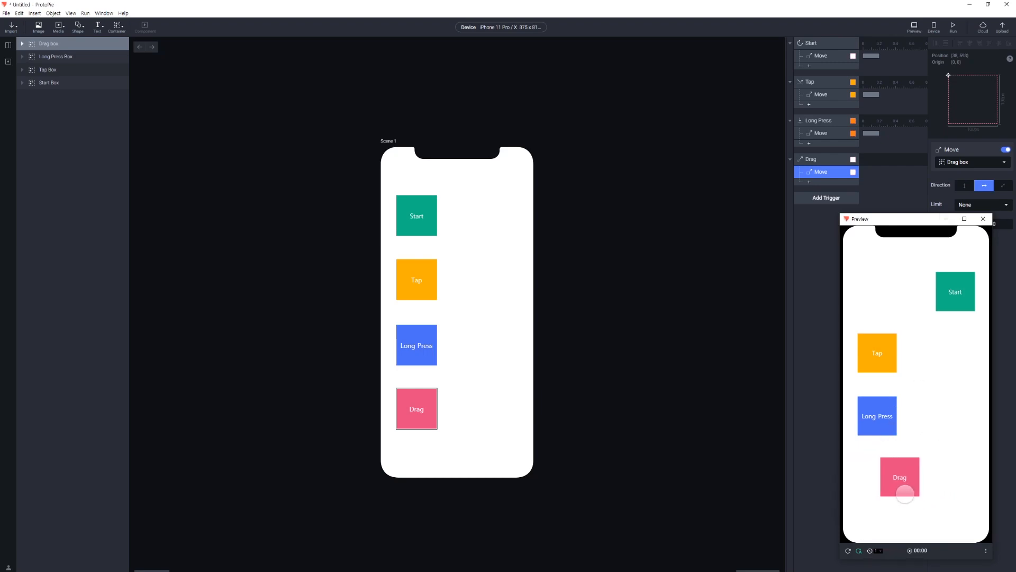
pyautogui.click(823, 405)
# Set the Drag trigger's Move direction to free movement and test moving the Drag box in the preview.
pyautogui.click(821, 172)
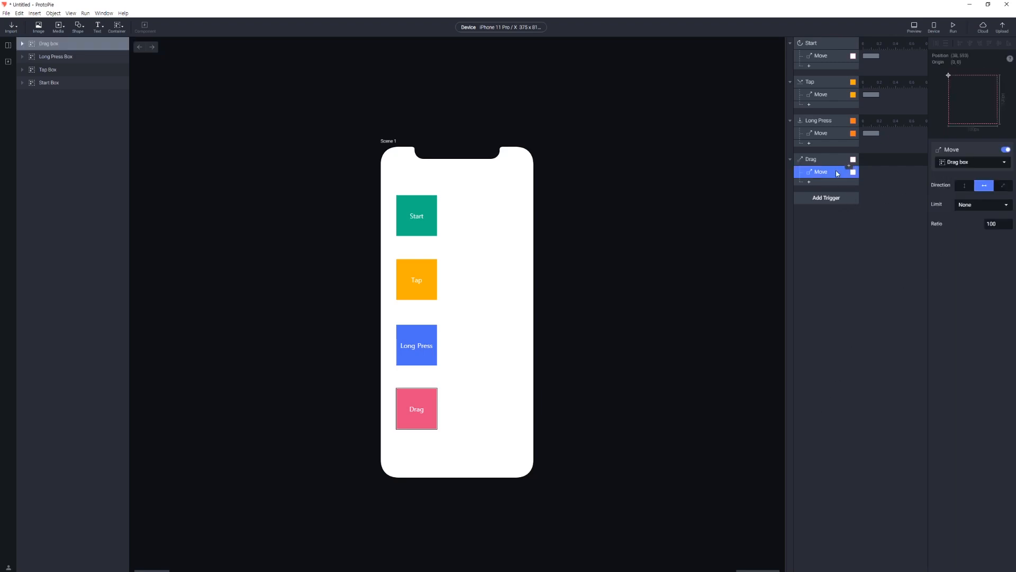
pyautogui.click(1007, 187)
pyautogui.click(916, 25)
pyautogui.moveTo(875, 483); pyautogui.dragTo(960, 500)
pyautogui.click(835, 303)
pyautogui.click(825, 172)
pyautogui.moveTo(545, 167); pyautogui.dragTo(324, 510)
pyautogui.click(761, 139)
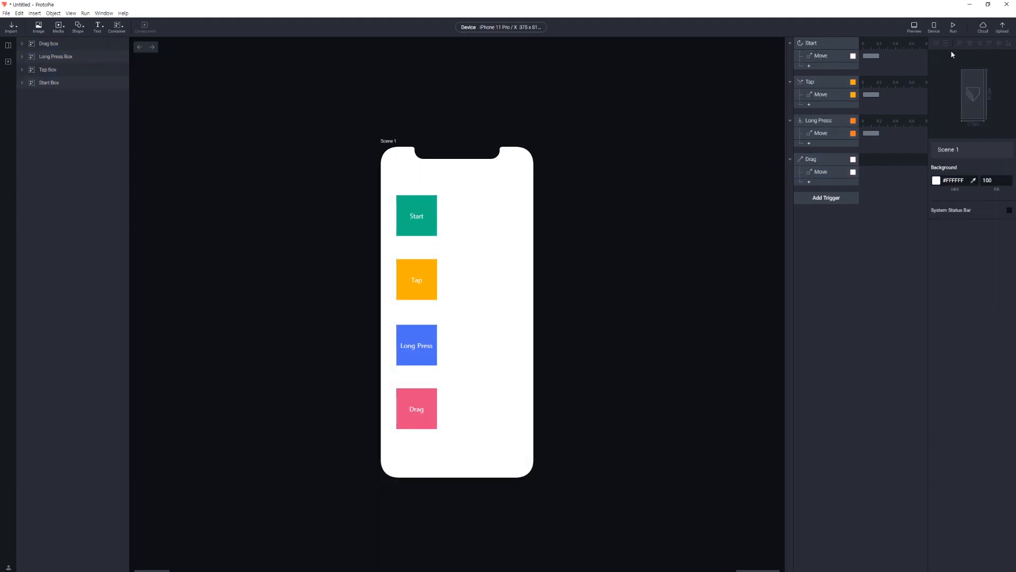
pyautogui.moveTo(303, 116); pyautogui.dragTo(620, 544)
pyautogui.click(614, 498)
# Preview the prototype with all four triggers and close the preview.
pyautogui.click(914, 26)
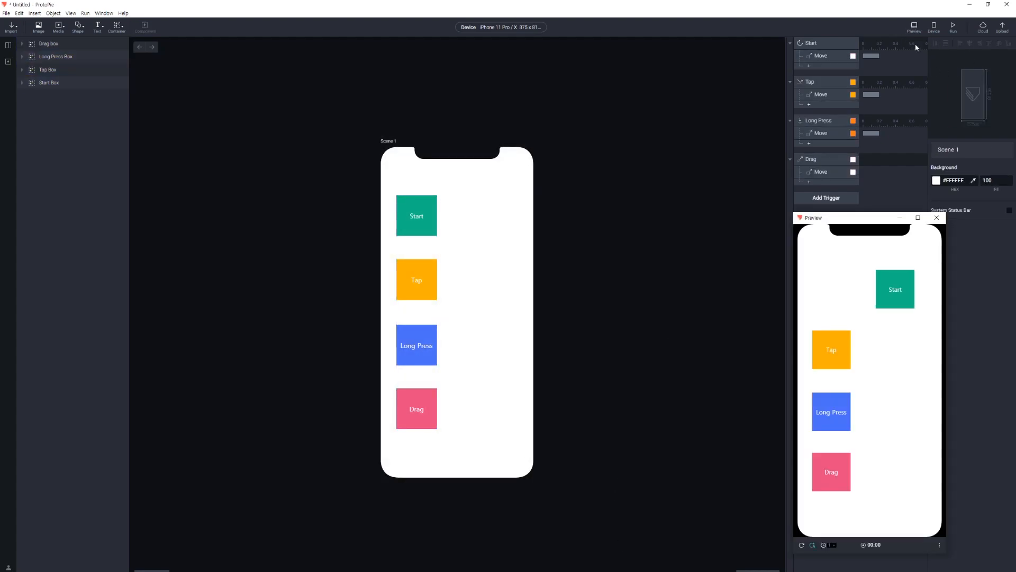
pyautogui.click(689, 337)
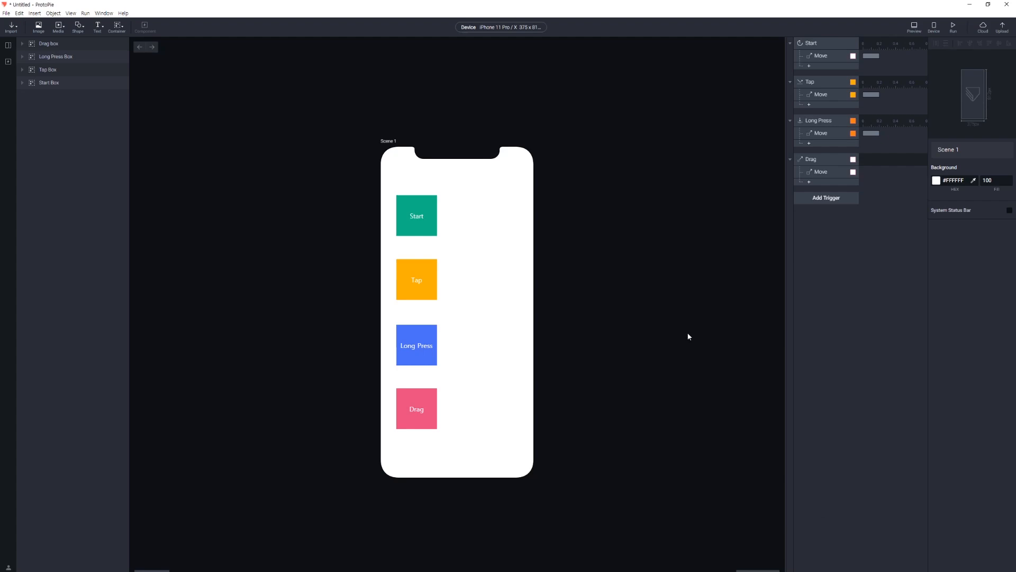